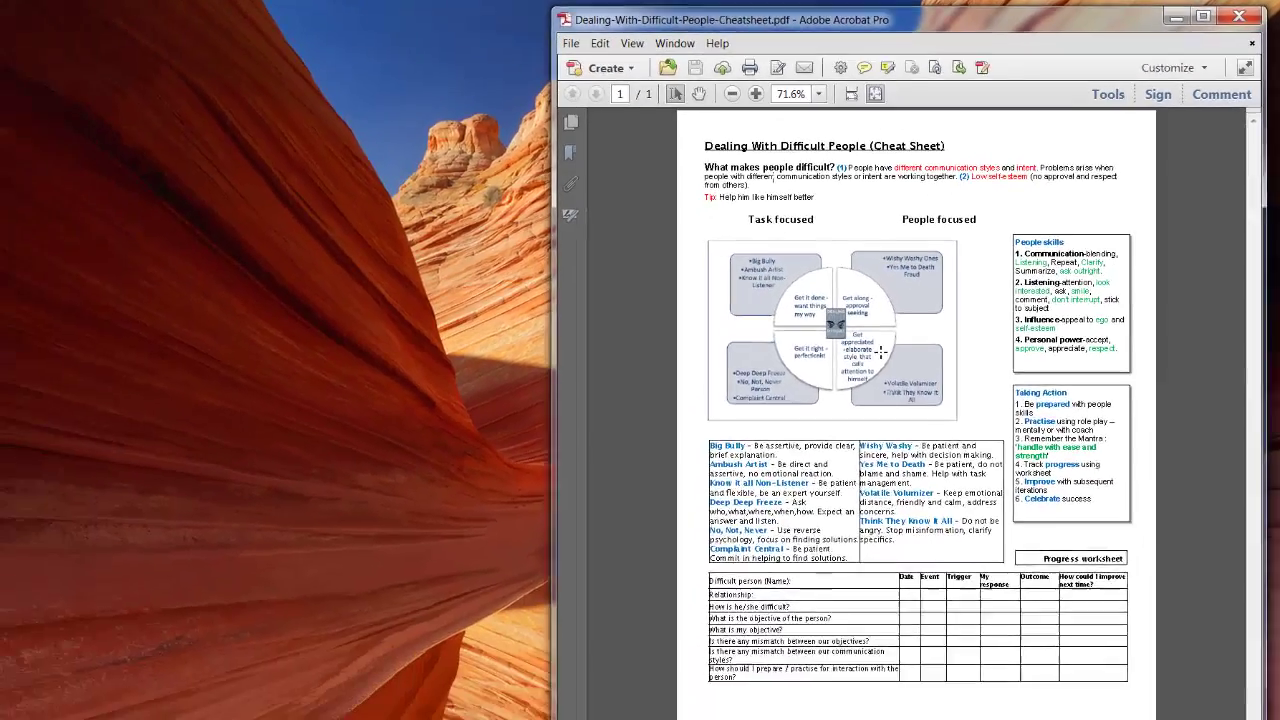
Step: Zoom the Acrobat view of the cheat sheet from 71.6% to 125%
{"action": "scroll", "coordinate": [878, 349], "scroll_direction": "up", "scroll_amount": 3}
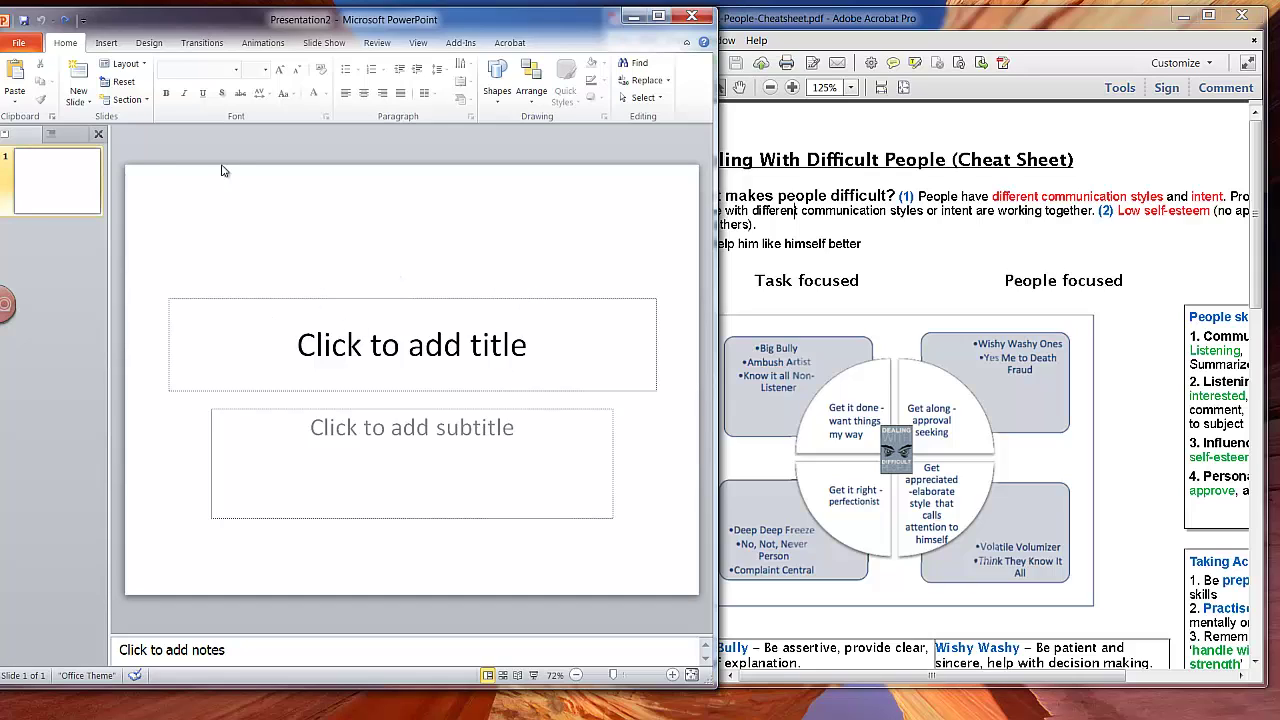
Step: Apply the Blank layout to the first slide, removing its title and subtitle placeholders
{"action": "left_click", "coordinate": [142, 68]}
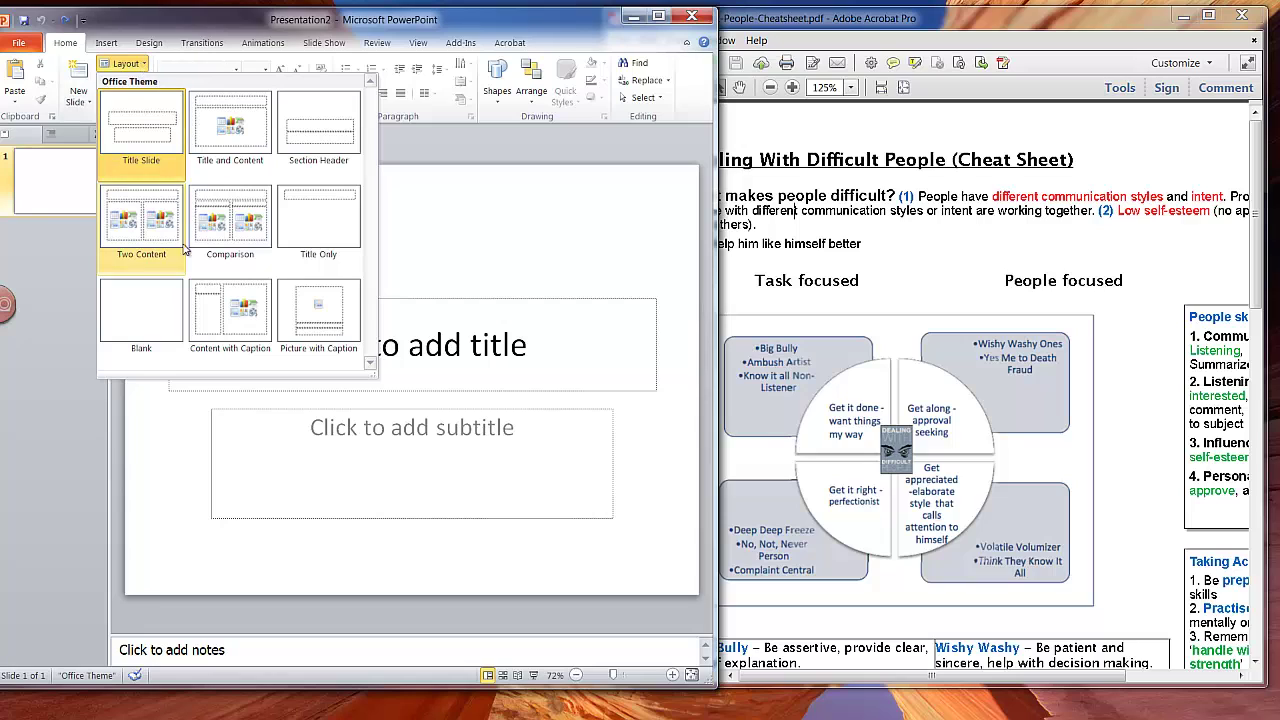
{"action": "left_click", "coordinate": [153, 296]}
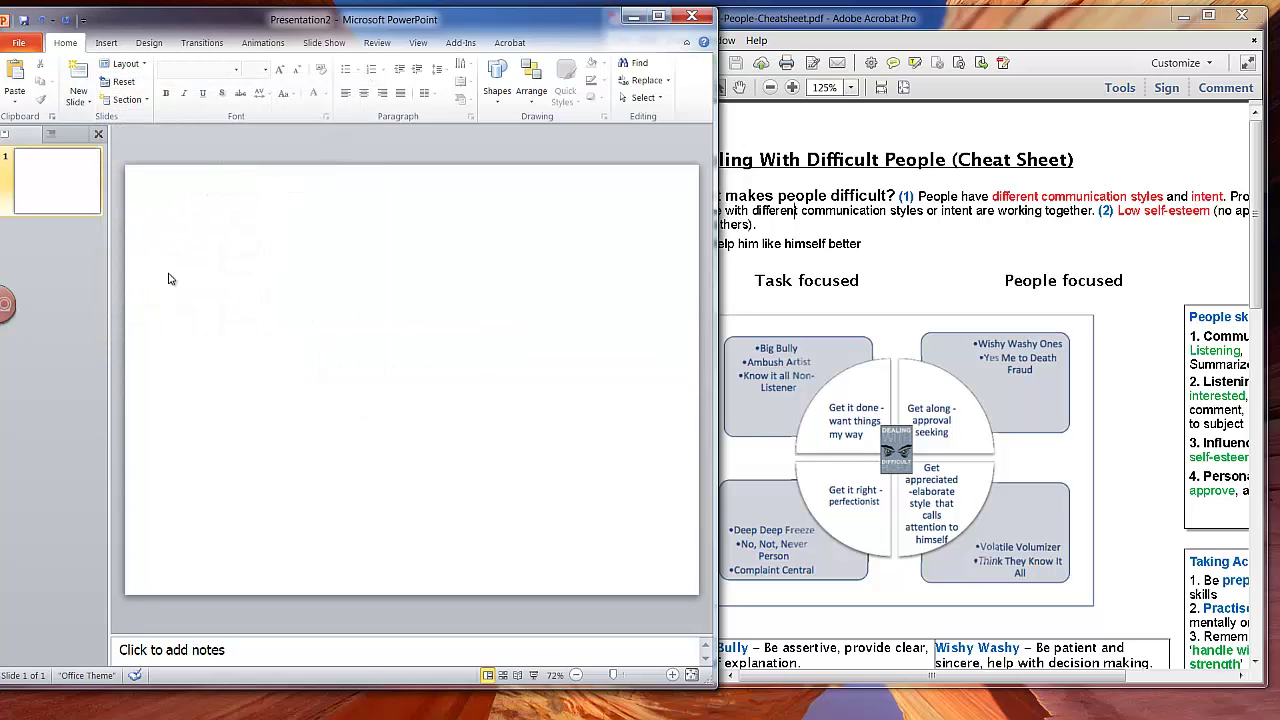
{"action": "left_click", "coordinate": [105, 46]}
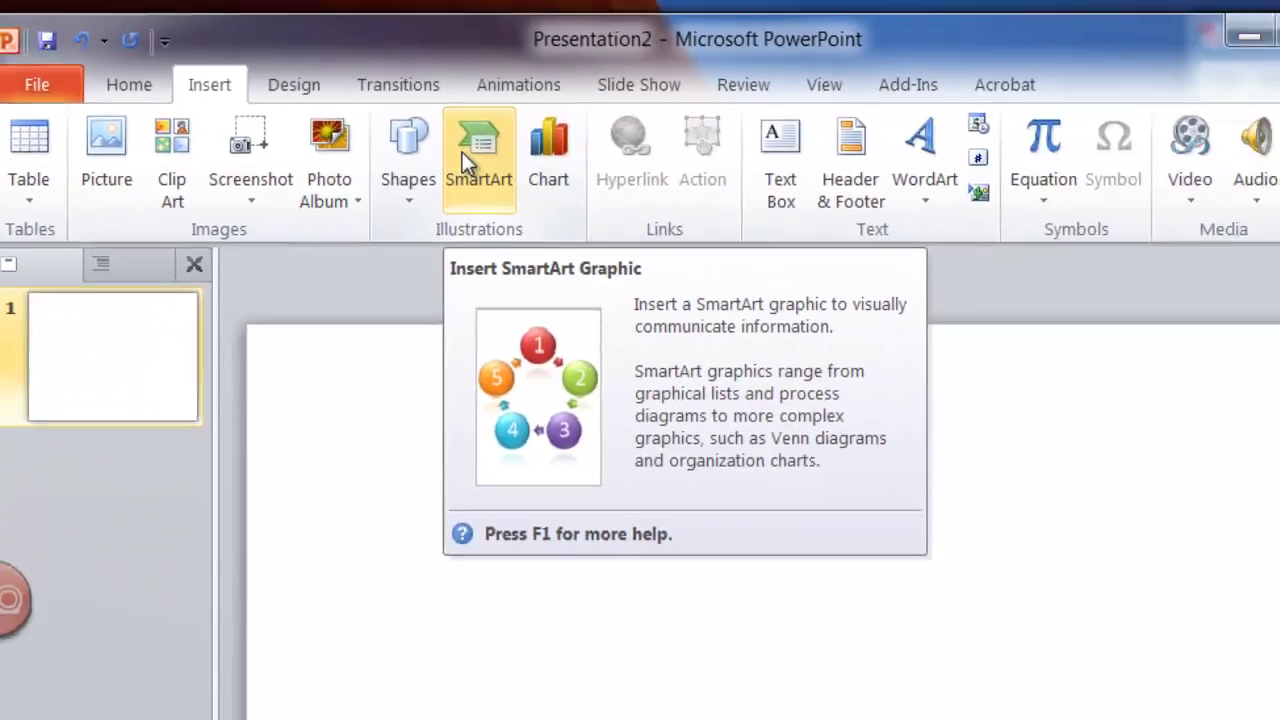
Step: Insert a Cycle Matrix SmartArt graphic from the Cycle category
{"action": "left_click", "coordinate": [617, 201]}
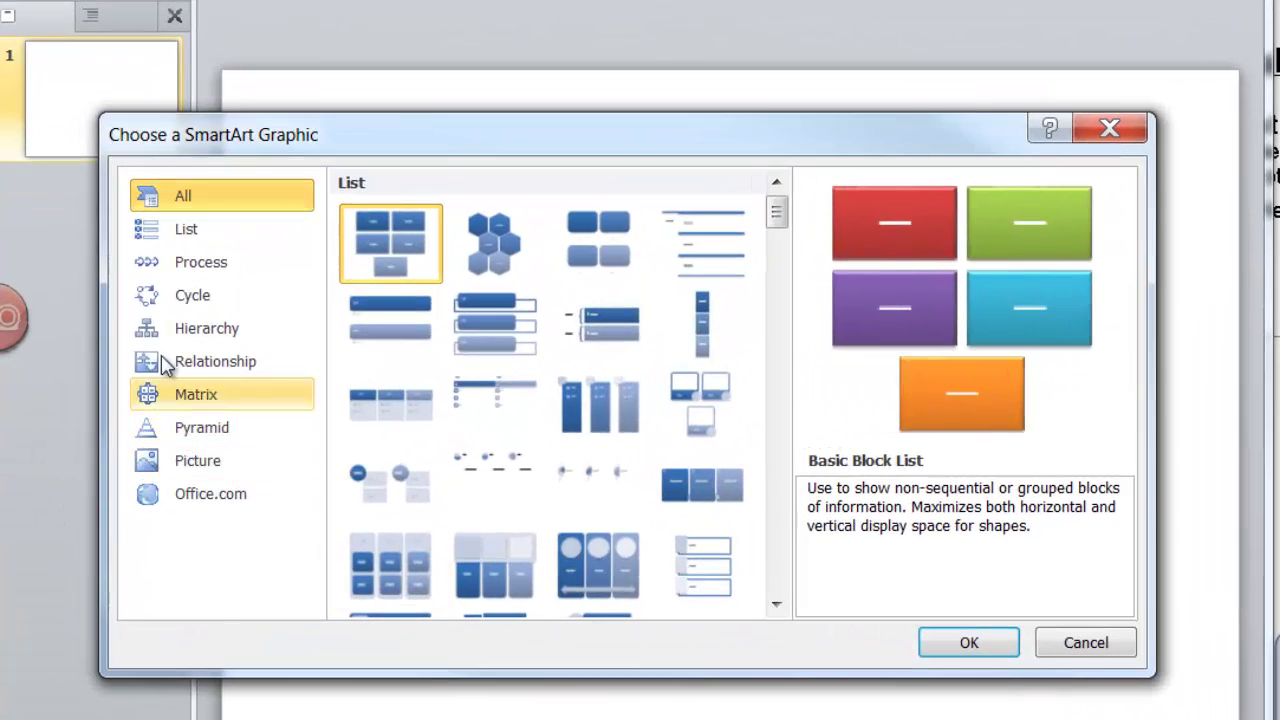
{"action": "left_click", "coordinate": [190, 272]}
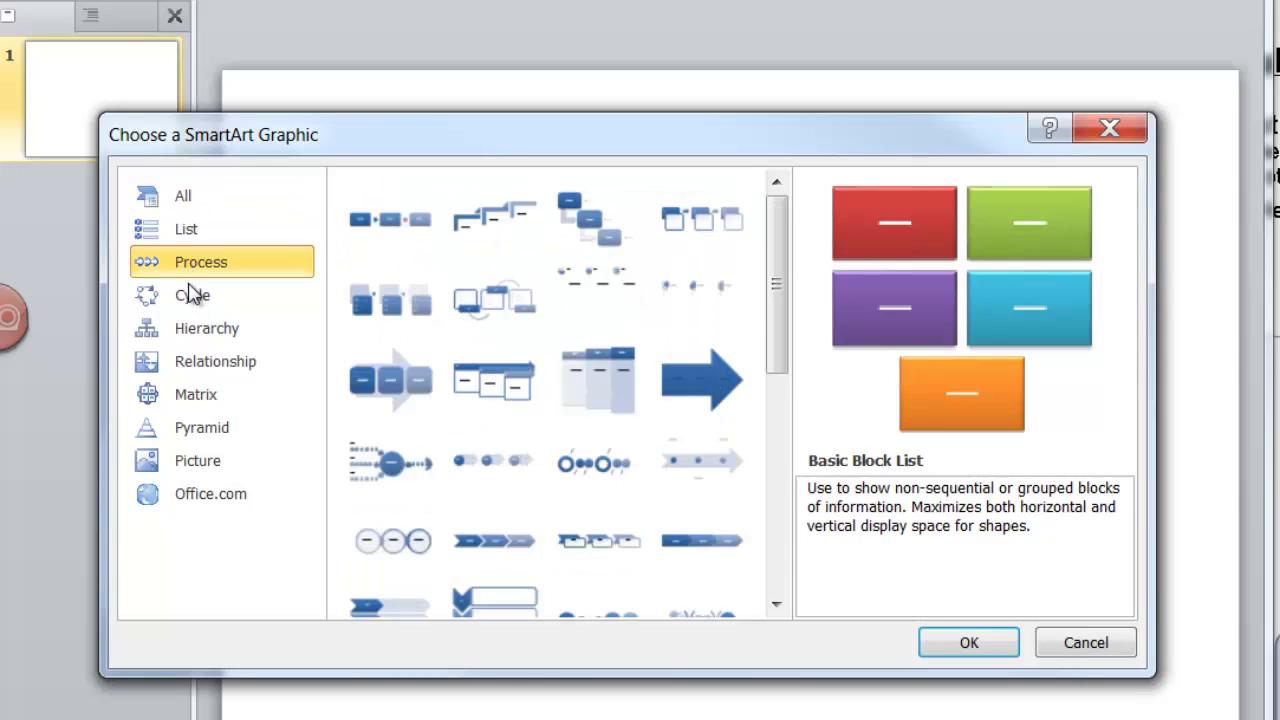
{"action": "left_click", "coordinate": [191, 294]}
{"action": "left_click", "coordinate": [190, 327]}
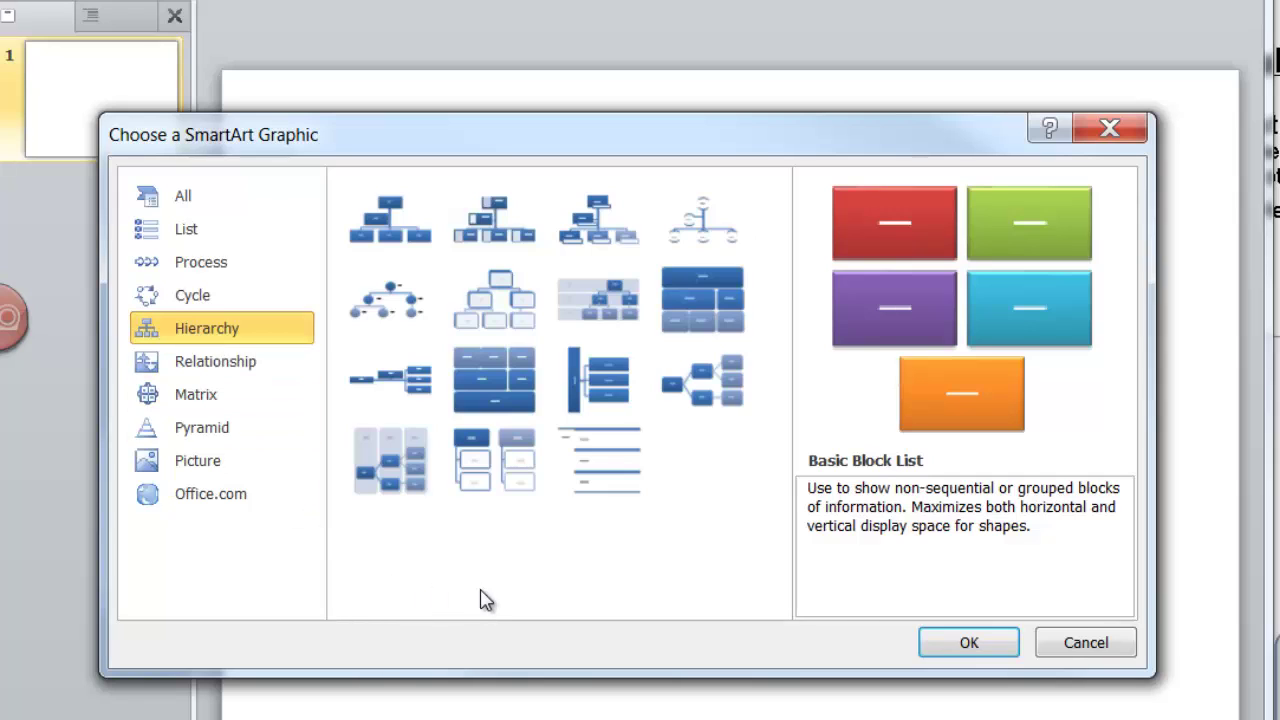
{"action": "left_click", "coordinate": [222, 376]}
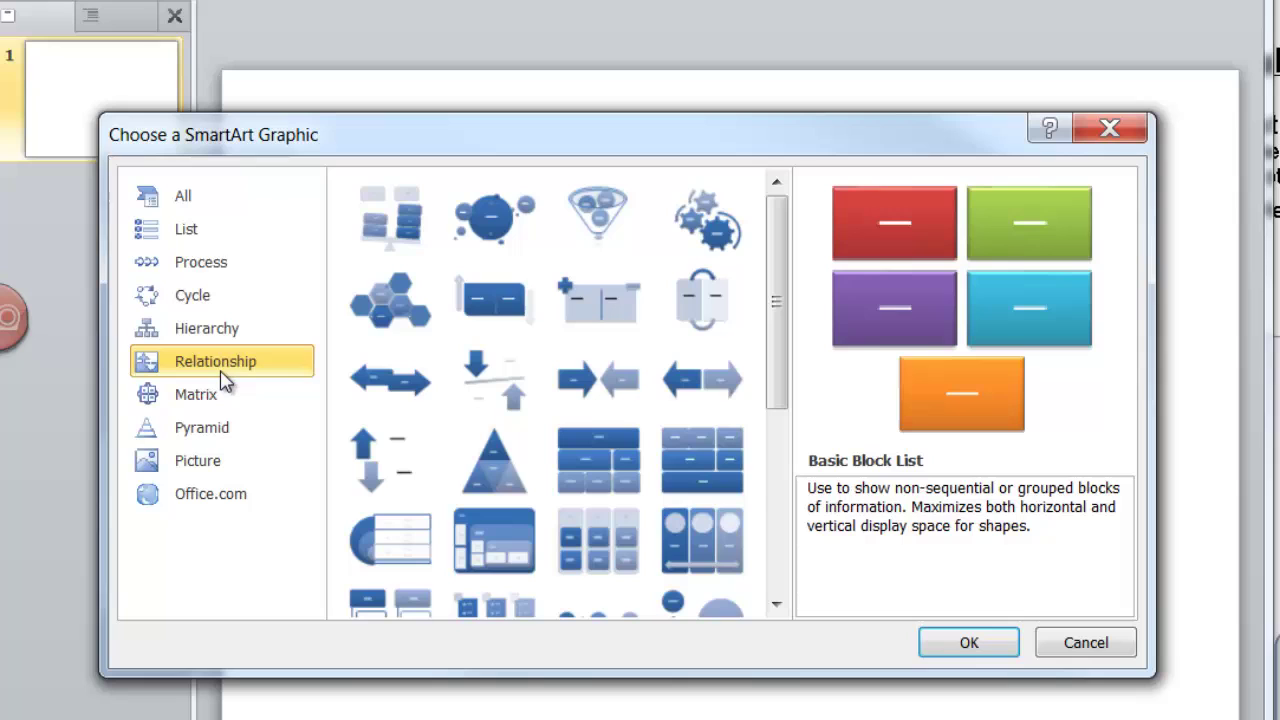
{"action": "left_click", "coordinate": [187, 292]}
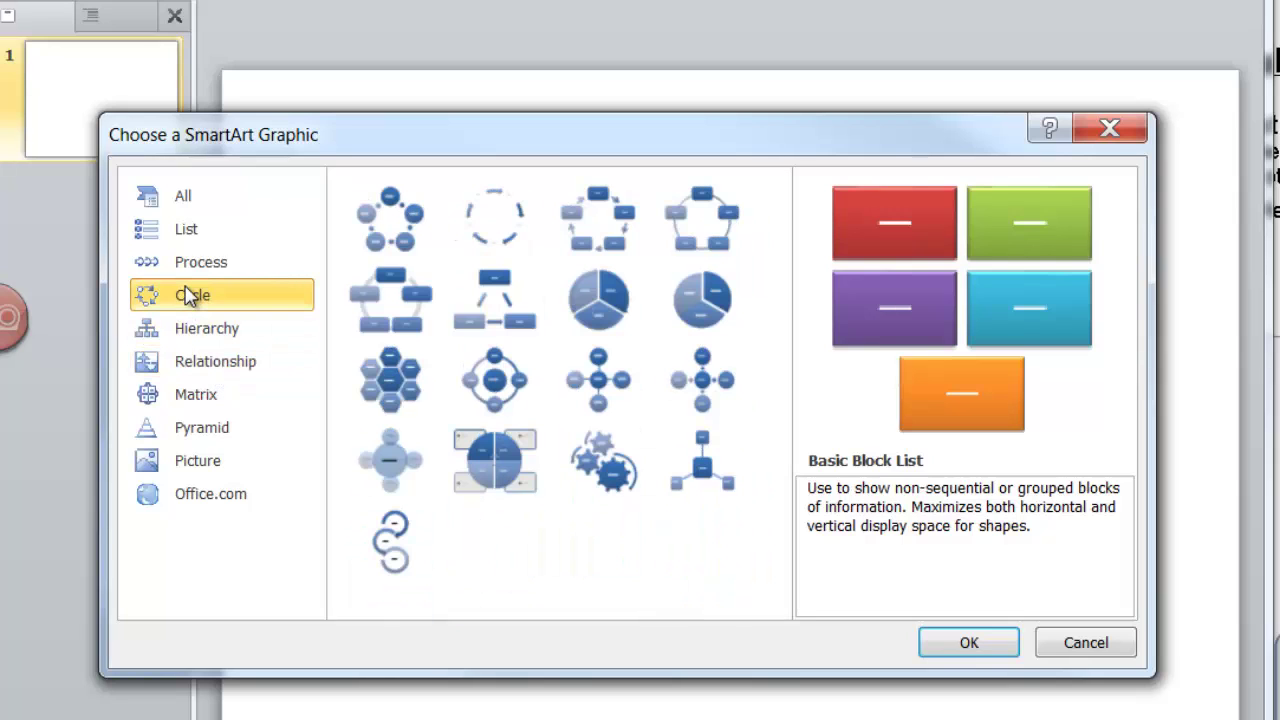
{"action": "left_click", "coordinate": [490, 484]}
{"action": "left_click", "coordinate": [928, 643]}
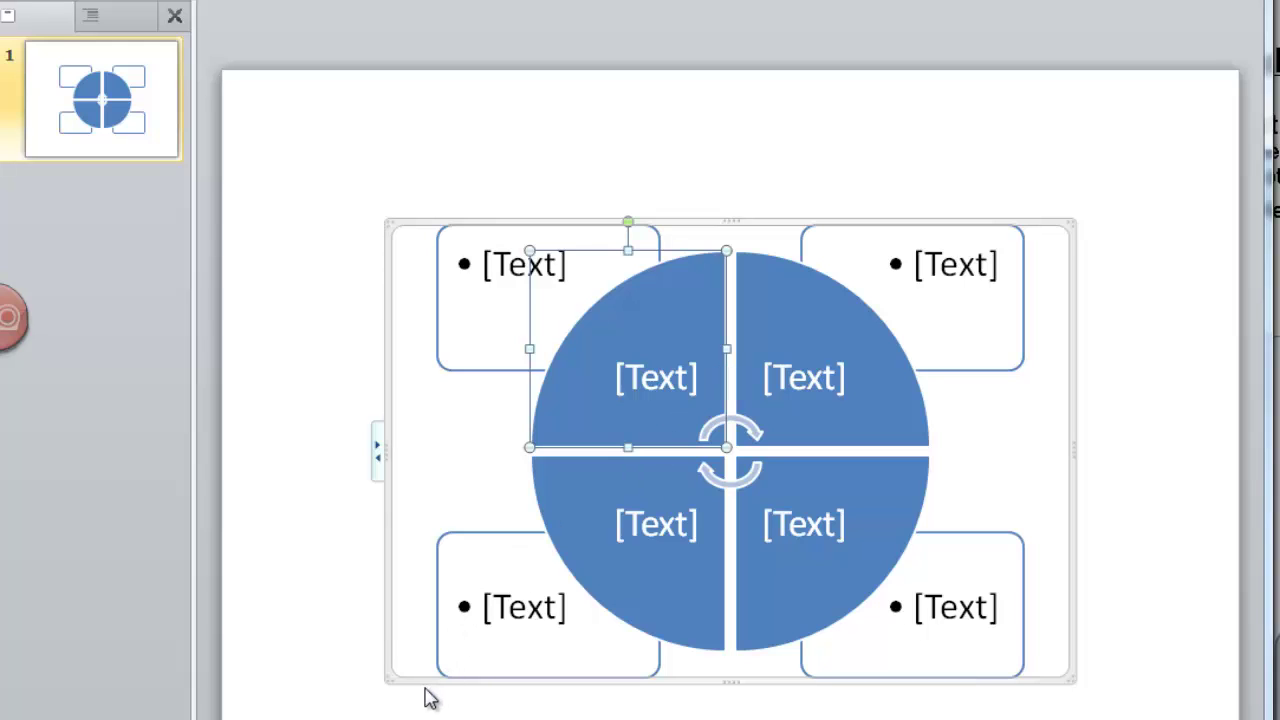
Step: Widen the Cycle Matrix diagram and open its Text Pane at the first wedge's bullet
{"action": "left_click_drag", "start_coordinate": [388, 682], "coordinate": [292, 719]}
{"action": "left_click_drag", "start_coordinate": [1075, 719], "coordinate": [1168, 719]}
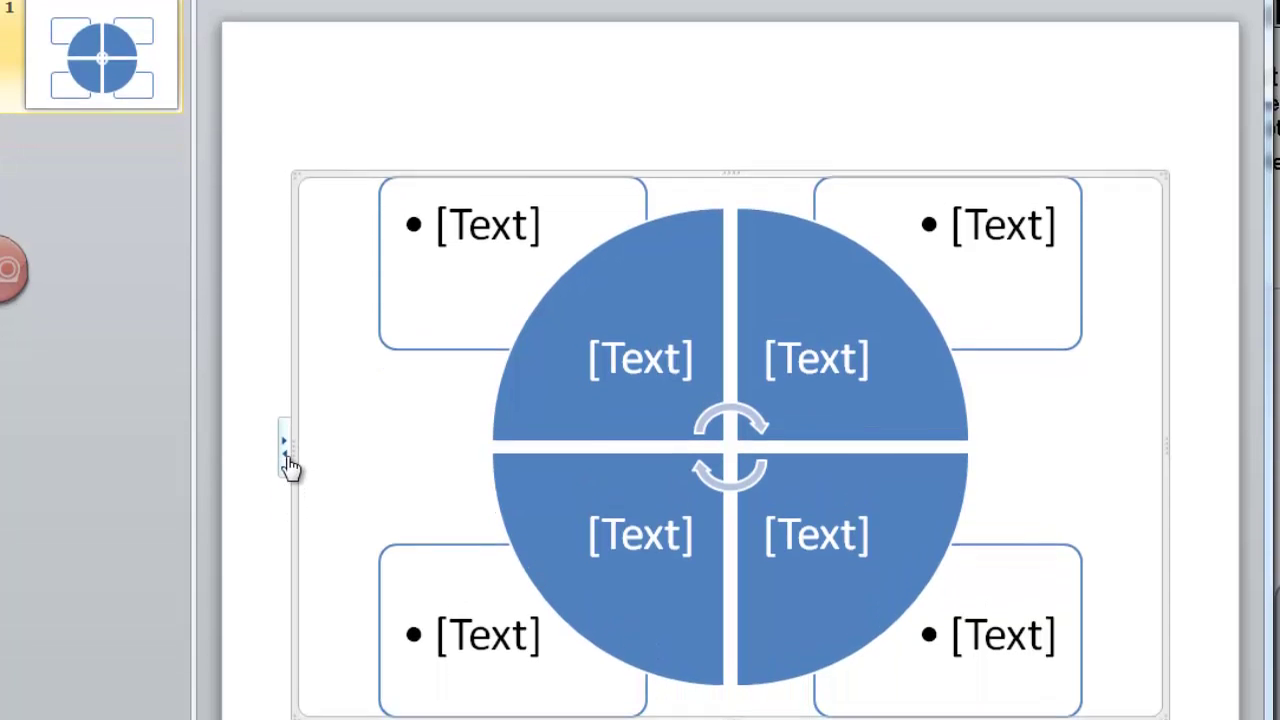
{"action": "left_click", "coordinate": [286, 458]}
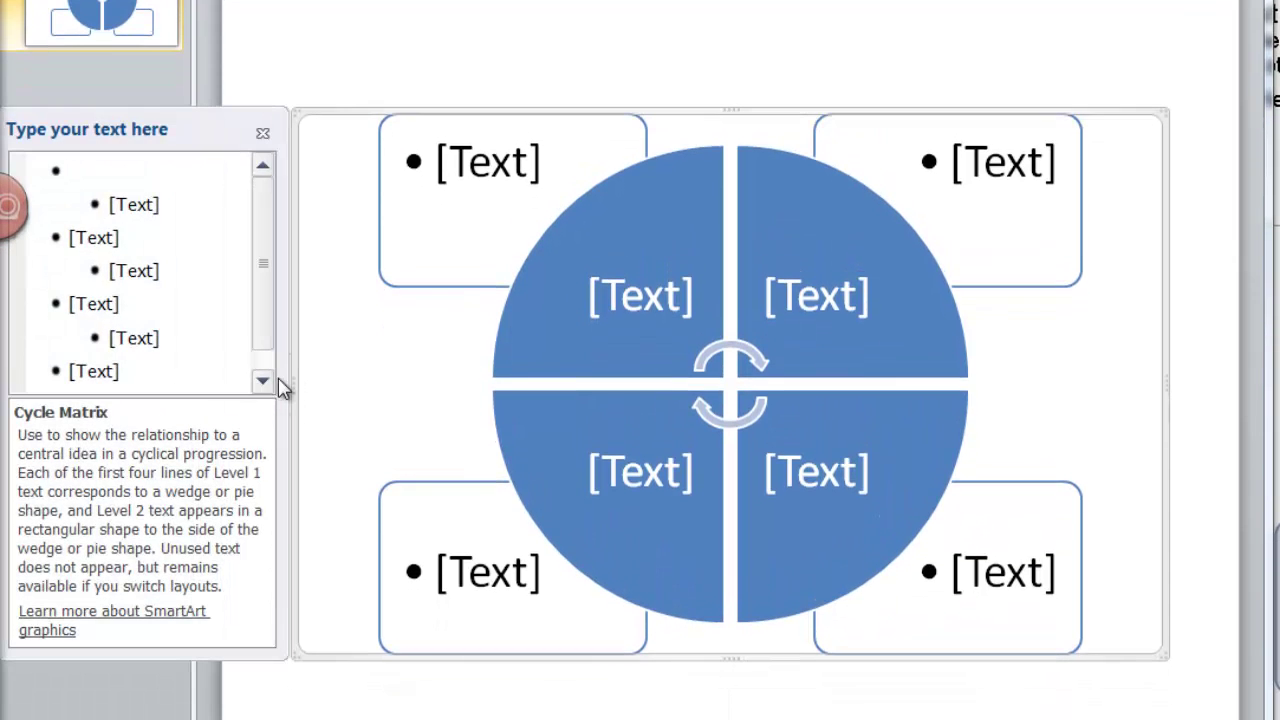
{"action": "left_click", "coordinate": [118, 171]}
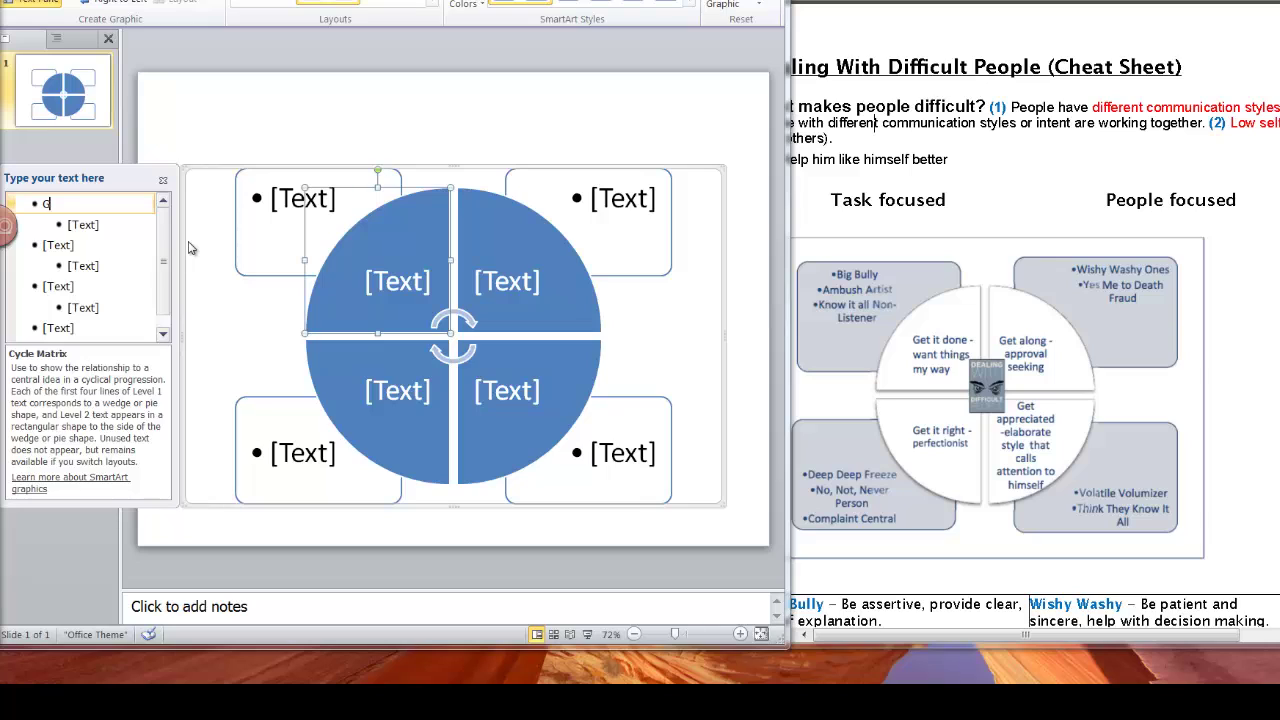
Step: Type the first wedge label 'Get it Done My Way'
{"action": "type", "text": "et it "}
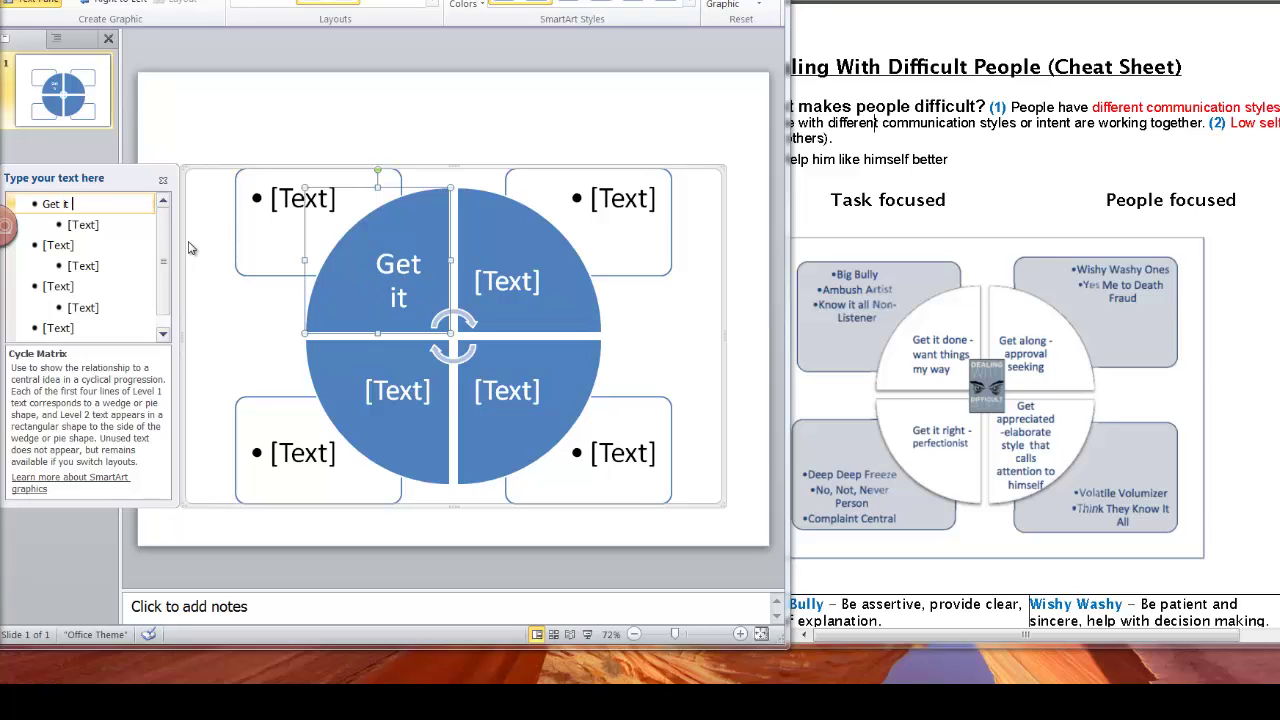
{"action": "type", "text": "Done"}
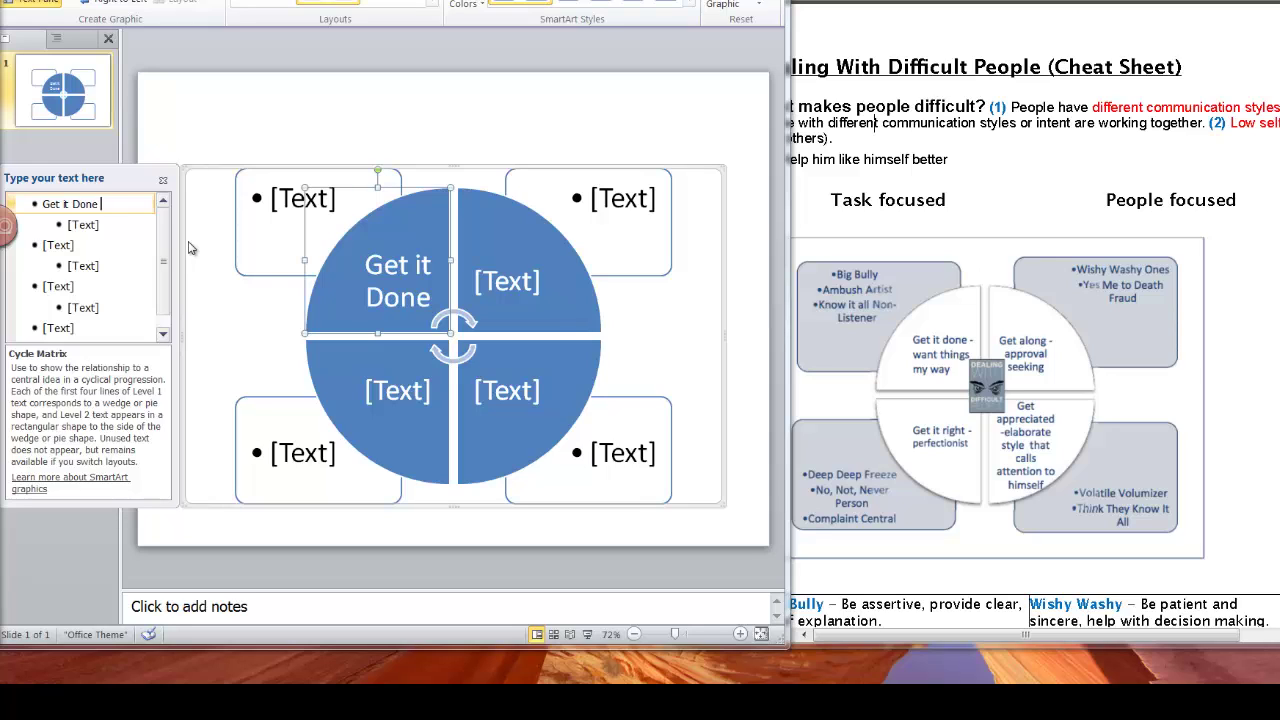
{"action": "type", "text": " m"}
{"action": "key", "text": "BackSpace"}
{"action": "type", "text": "M"}
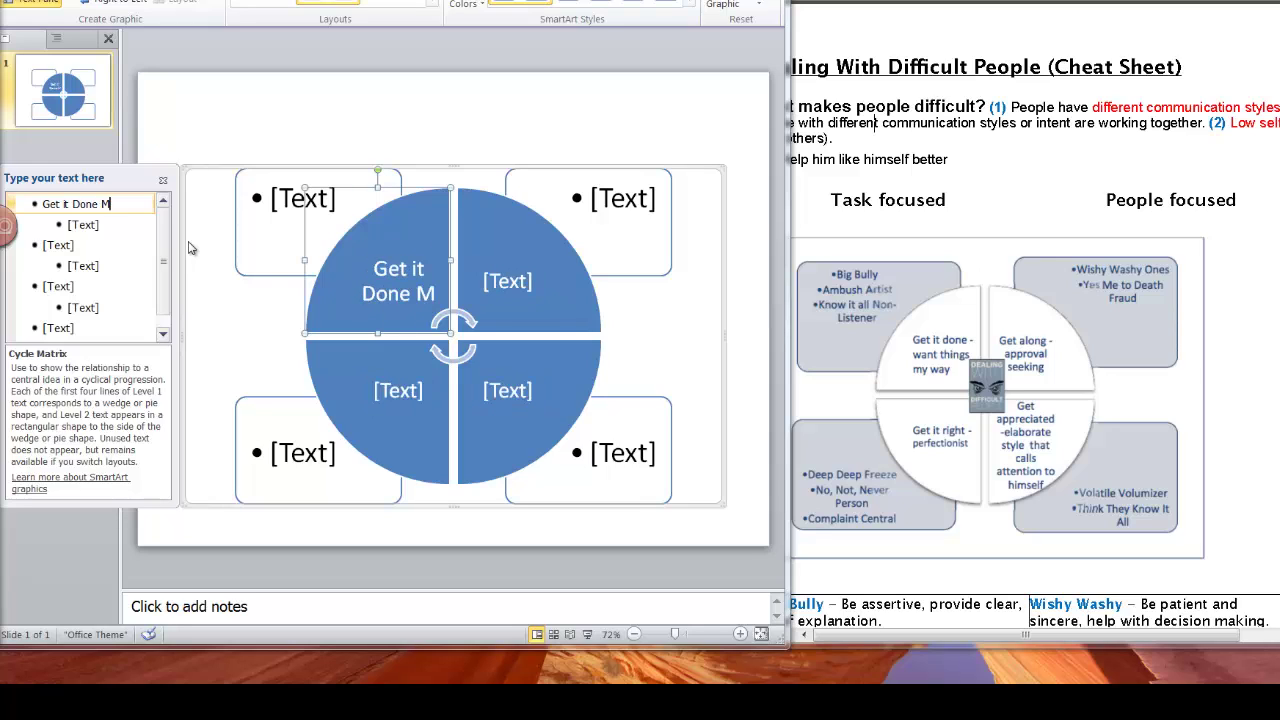
{"action": "type", "text": "y Way"}
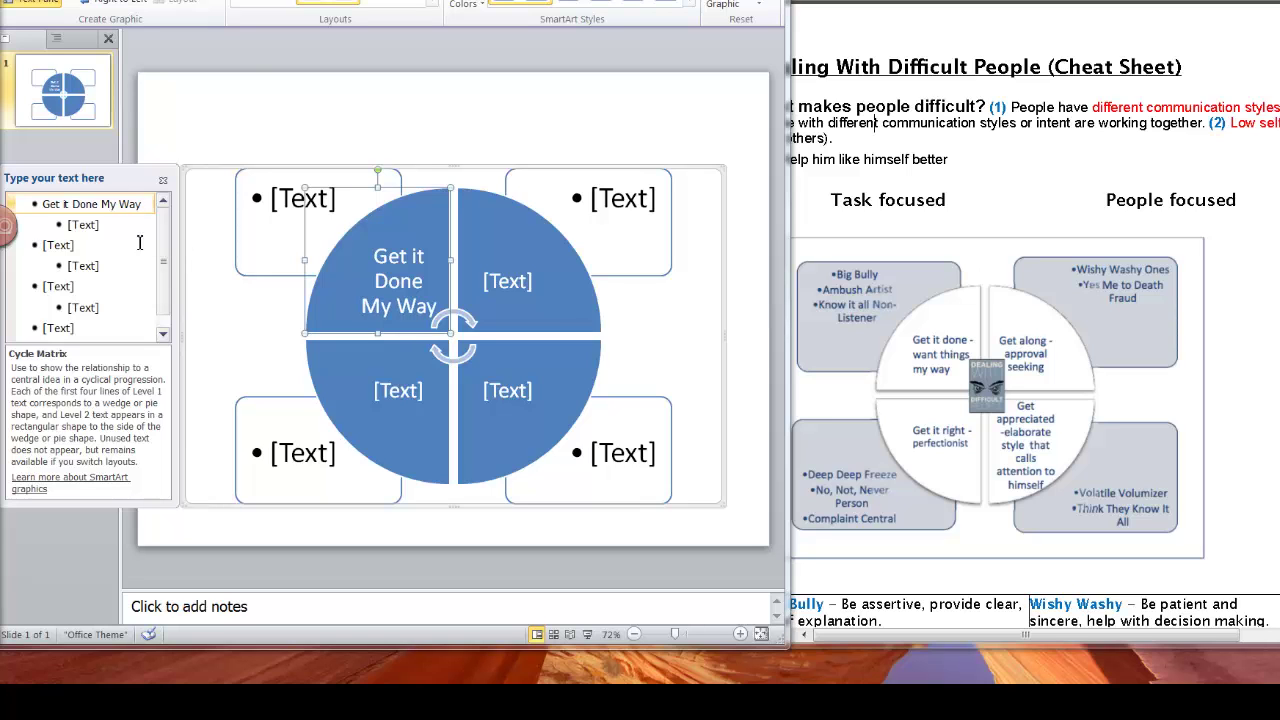
Step: Add the bullets 'Big Bully', 'Ambush Artist' and 'Know it all' to the top-left box
{"action": "left_click", "coordinate": [92, 224]}
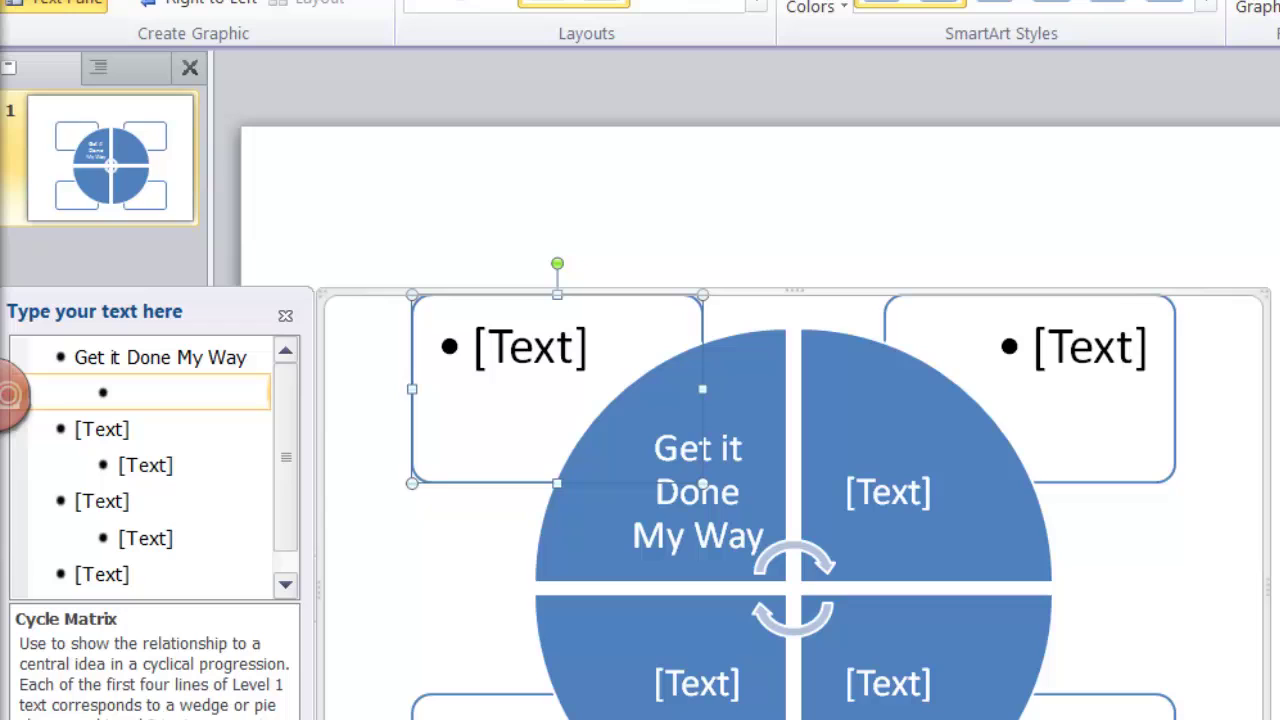
{"action": "type", "text": "Big "}
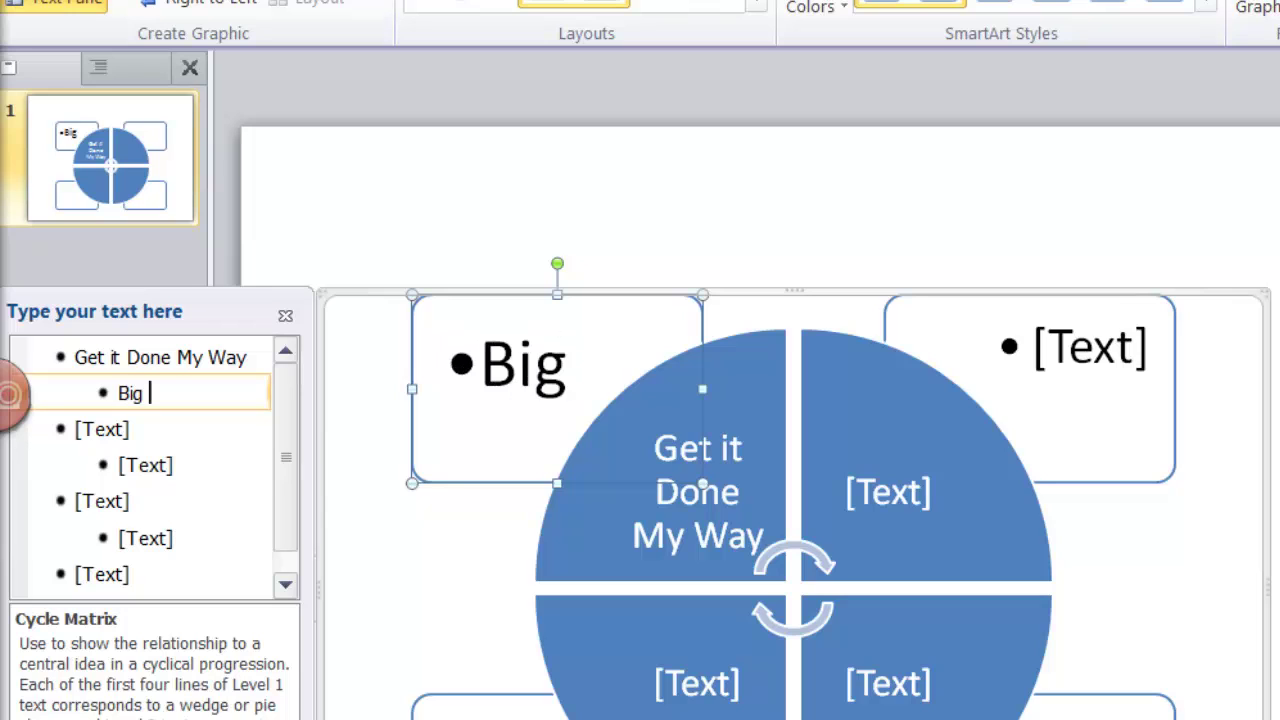
{"action": "type", "text": "Bully"}
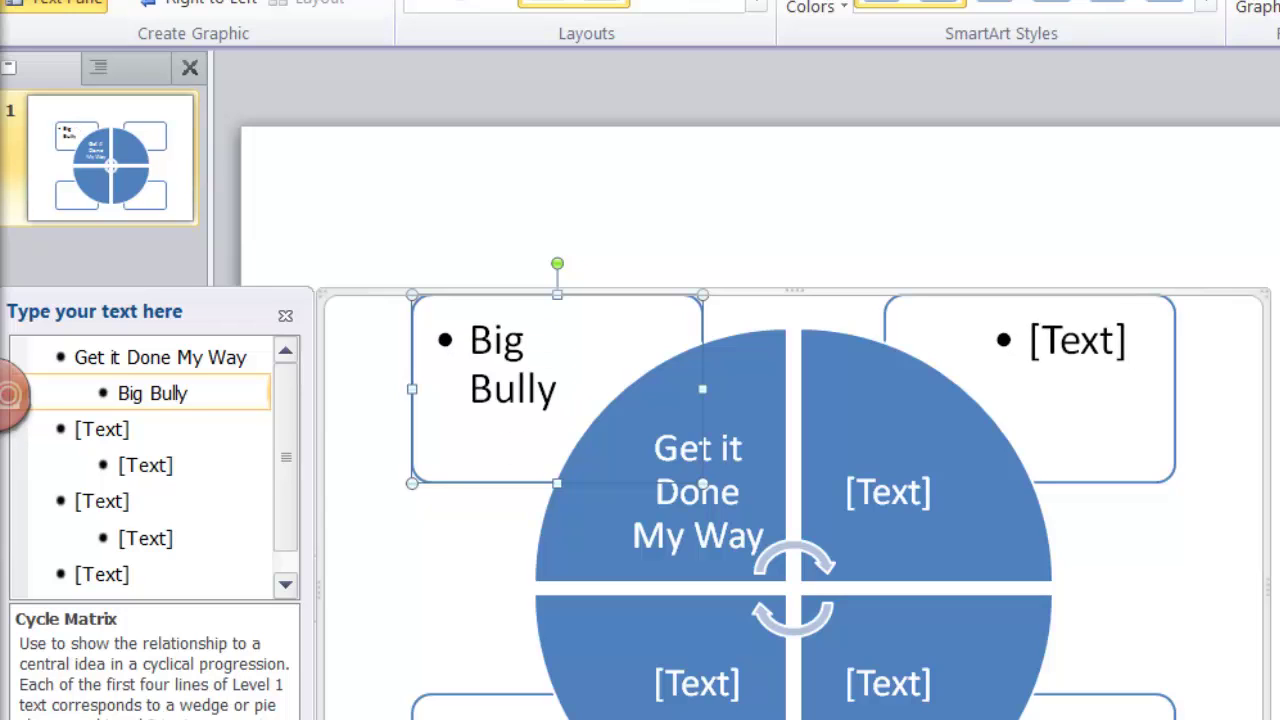
{"action": "key", "text": "Return"}
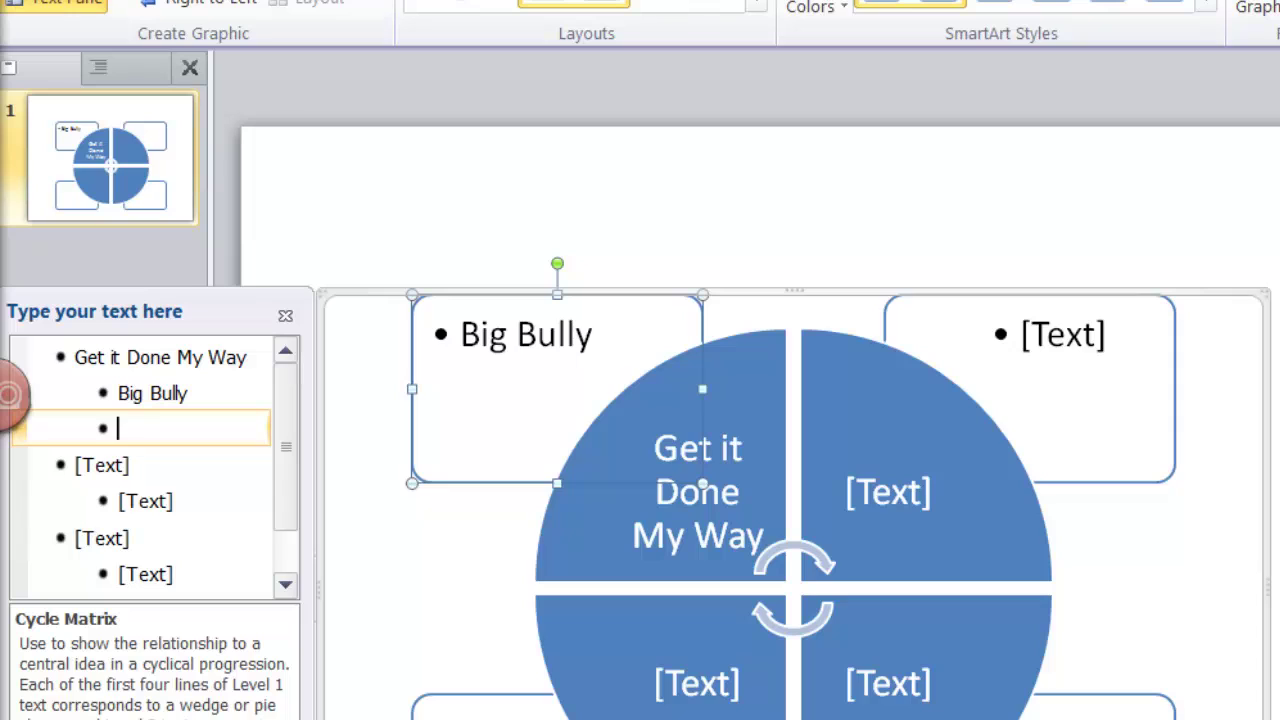
{"action": "type", "text": "Am"}
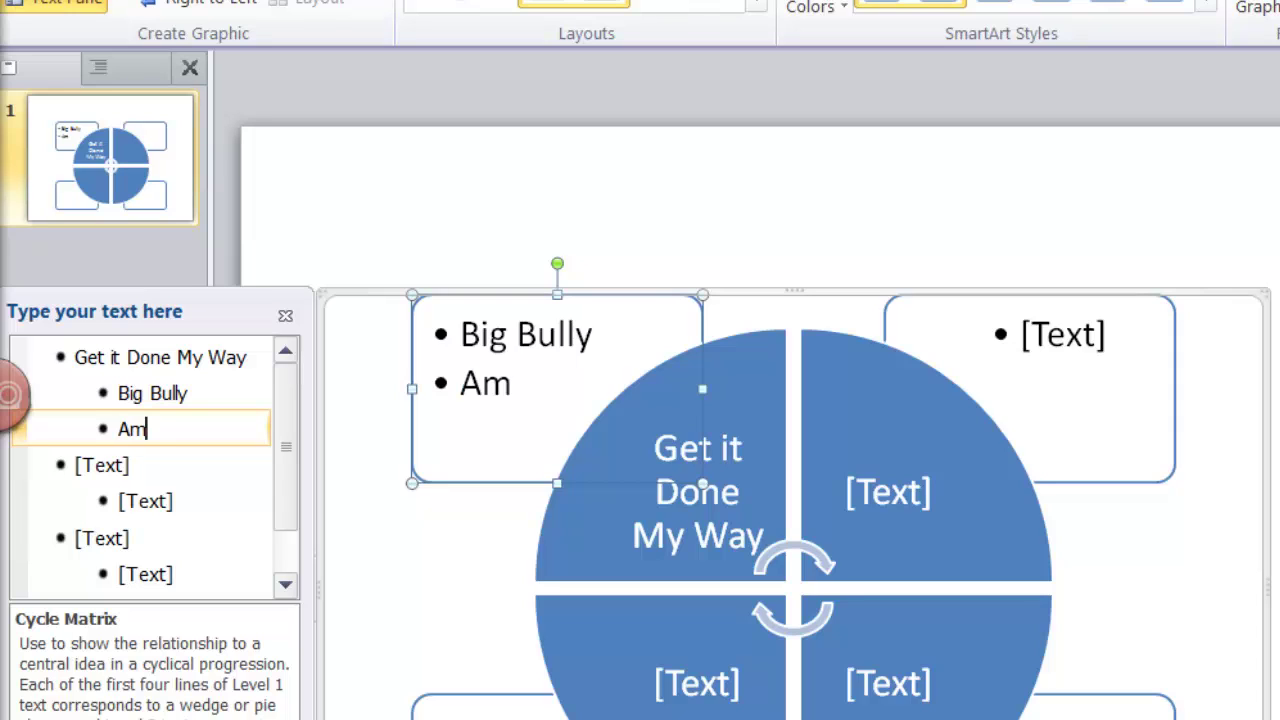
{"action": "type", "text": "bush"}
{"action": "key", "text": "BackSpace"}
{"action": "type", "text": "sh "}
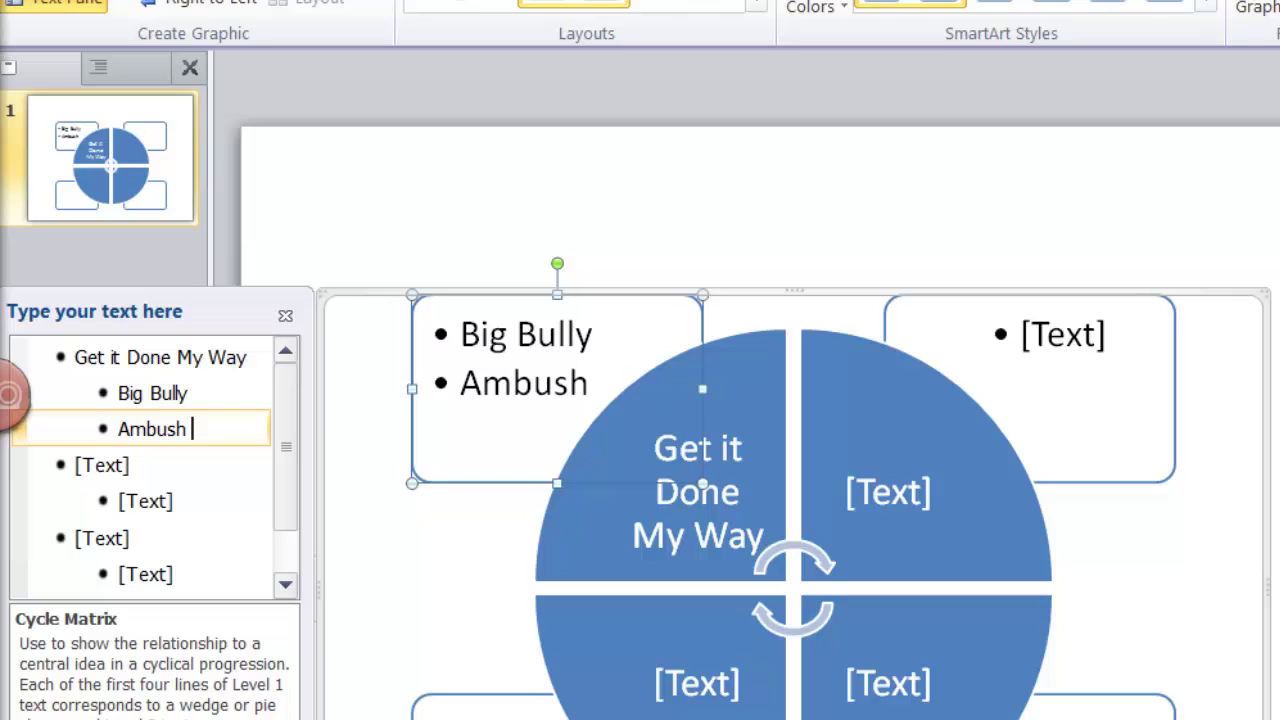
{"action": "type", "text": "Artist"}
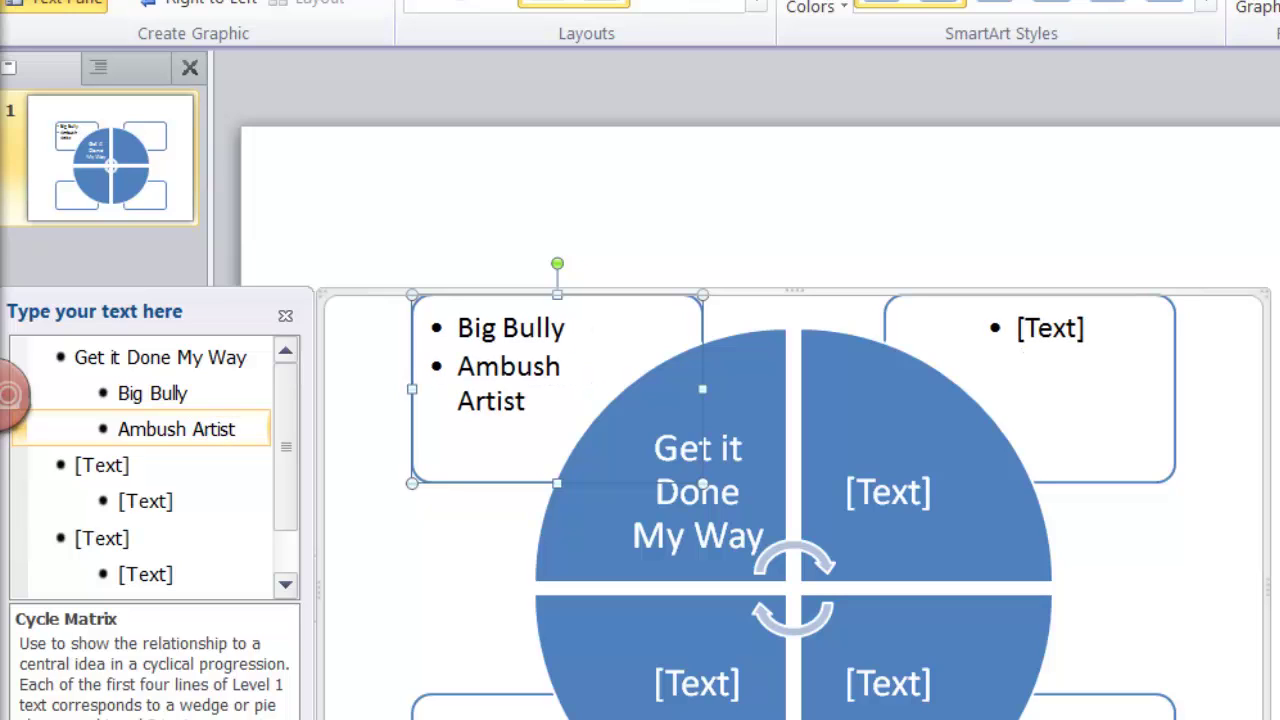
{"action": "key", "text": "Return"}
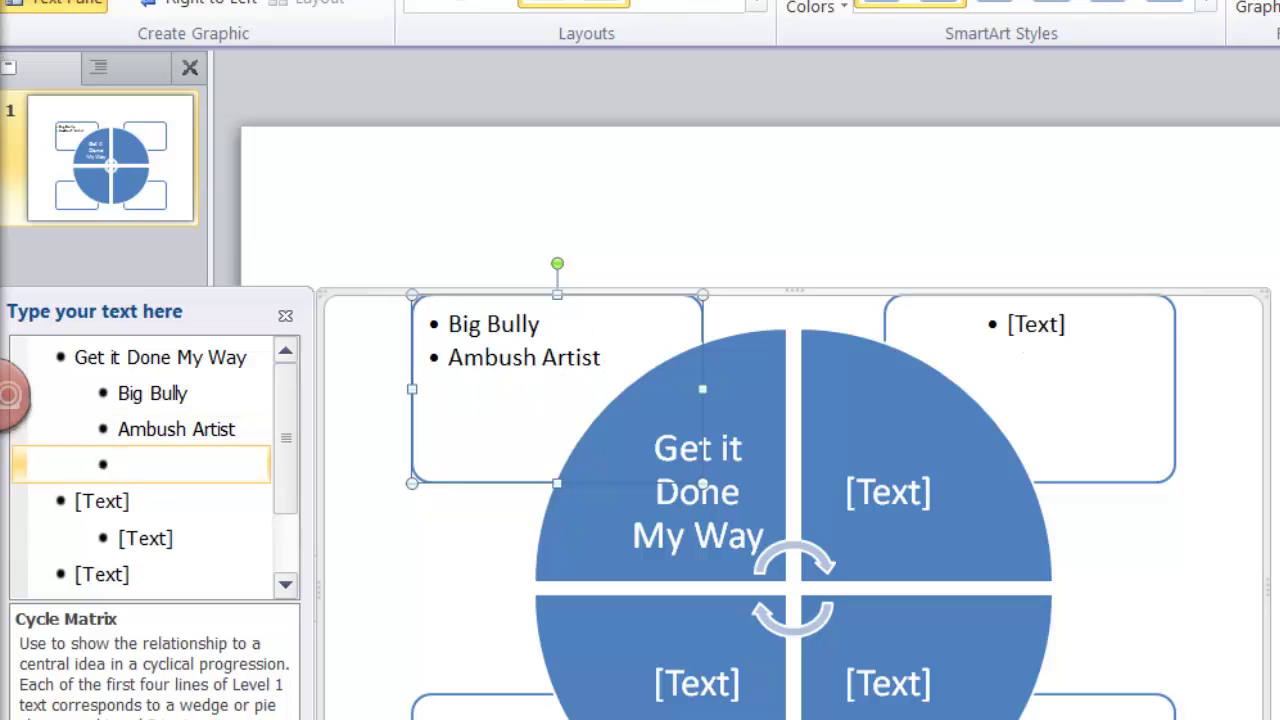
{"action": "type", "text": "Know it "}
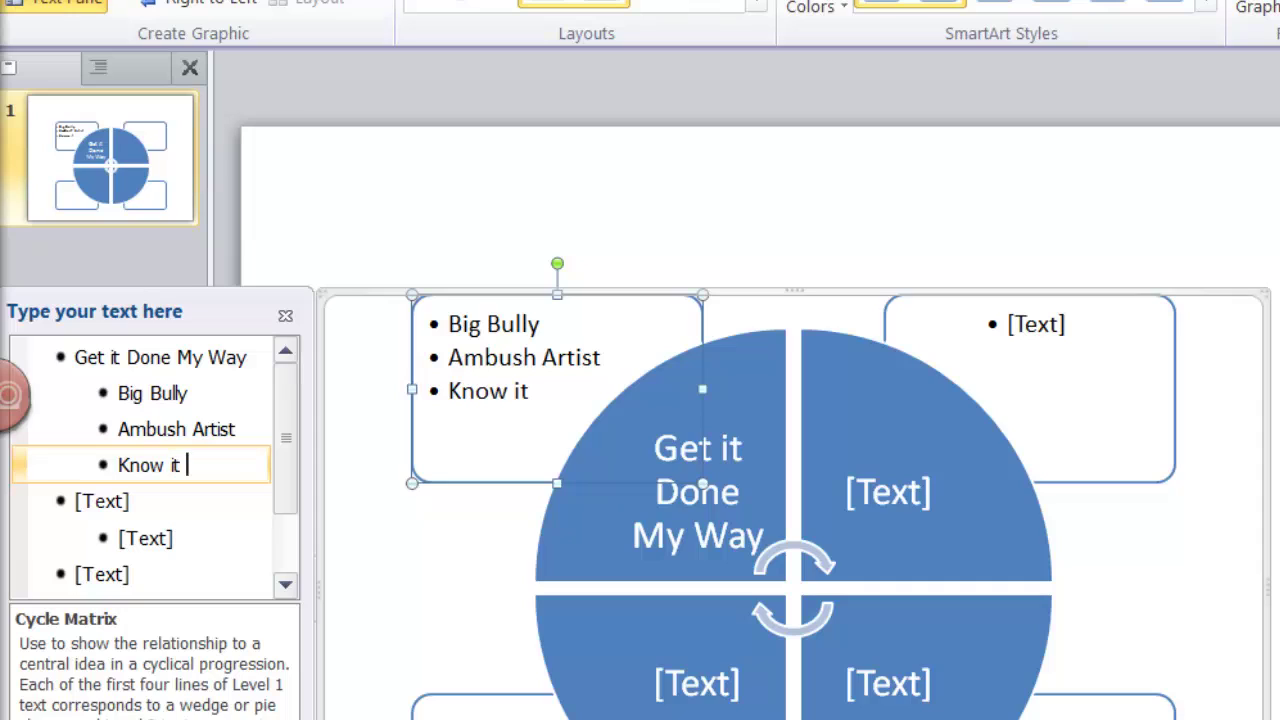
{"action": "type", "text": "all"}
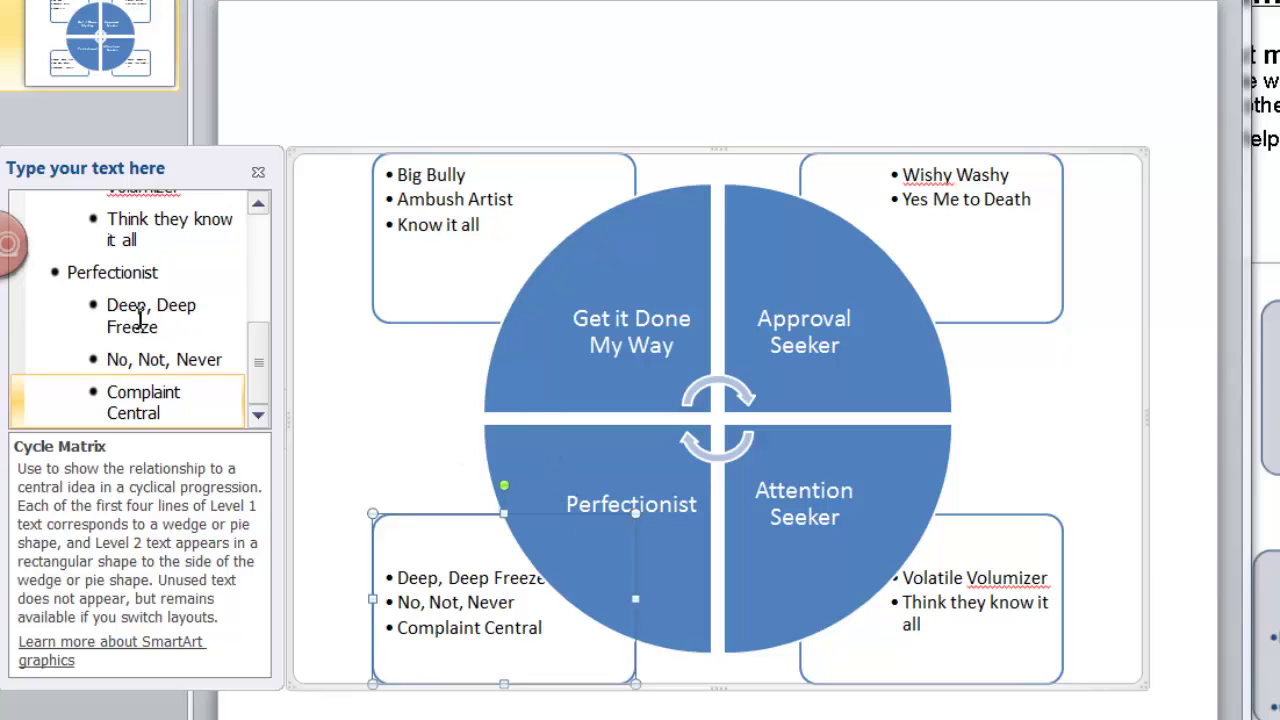
{"action": "left_click", "coordinate": [110, 304]}
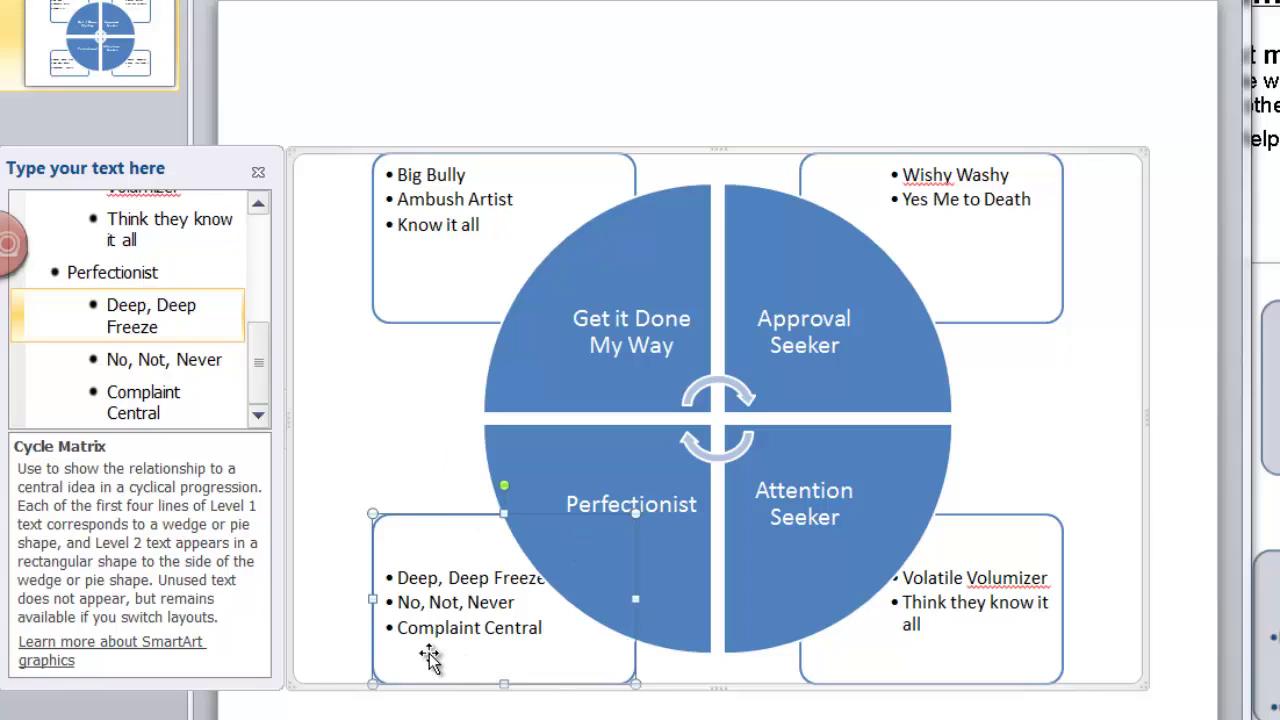
{"action": "left_click", "coordinate": [100, 280]}
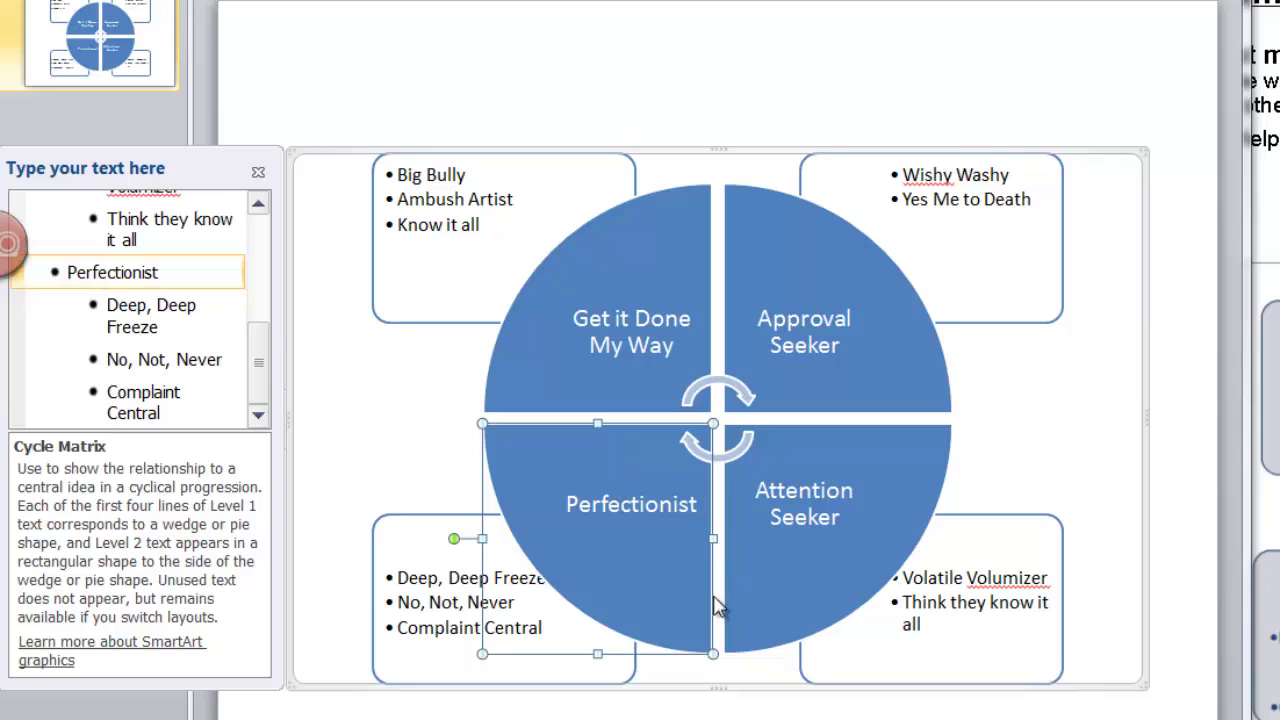
Step: Close the Text Pane and enlarge the top-left bullet box and the Wishy Washy box
{"action": "left_click", "coordinate": [258, 175]}
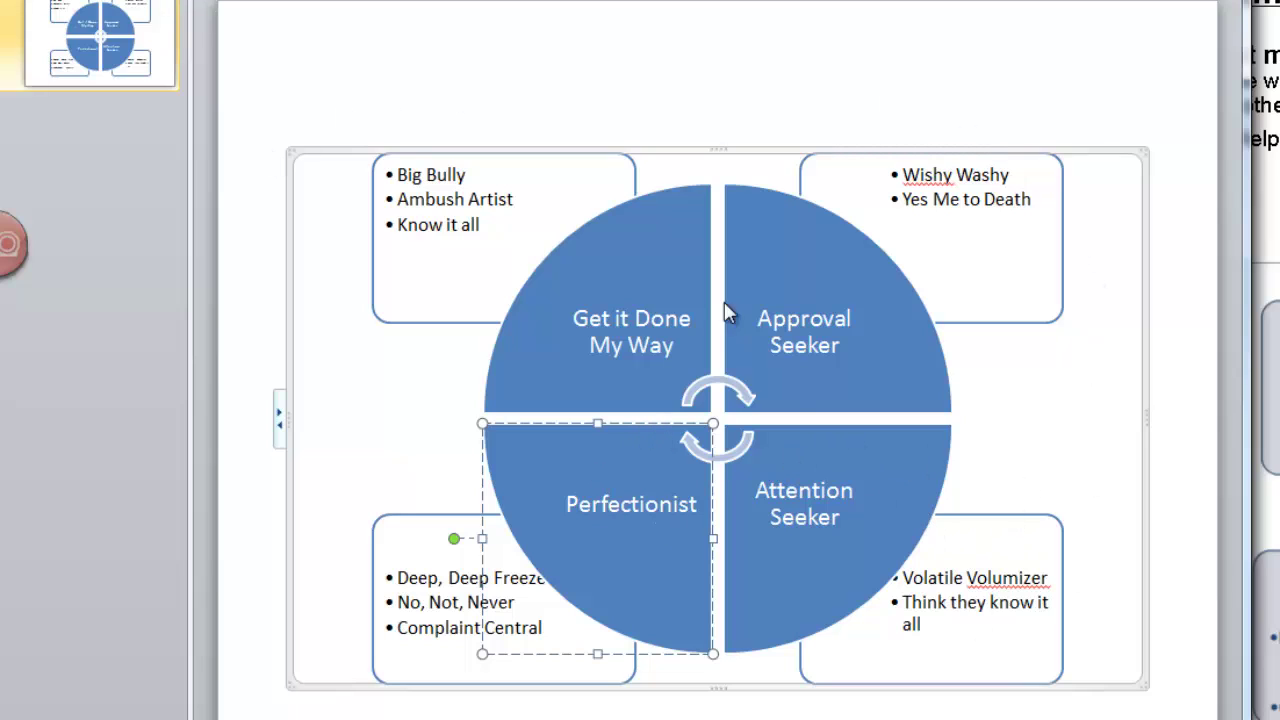
{"action": "left_click", "coordinate": [424, 300]}
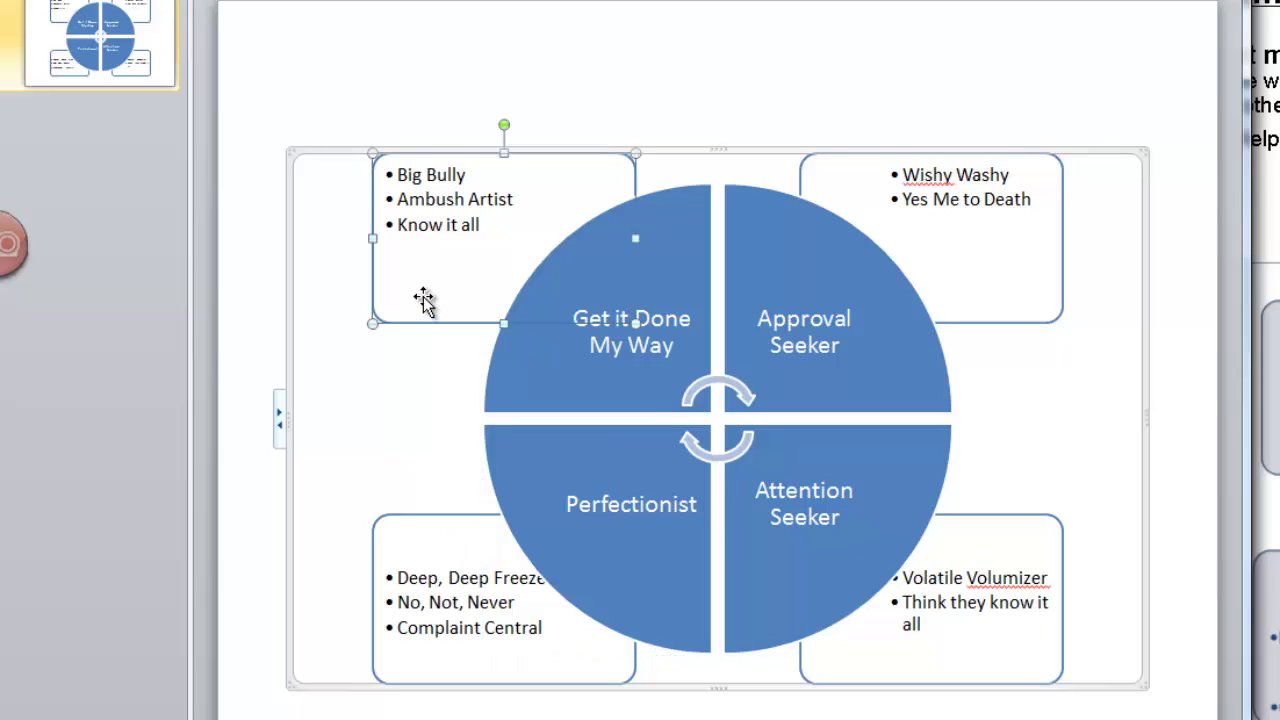
{"action": "left_click_drag", "start_coordinate": [371, 322], "coordinate": [337, 333]}
{"action": "left_click", "coordinate": [1025, 278]}
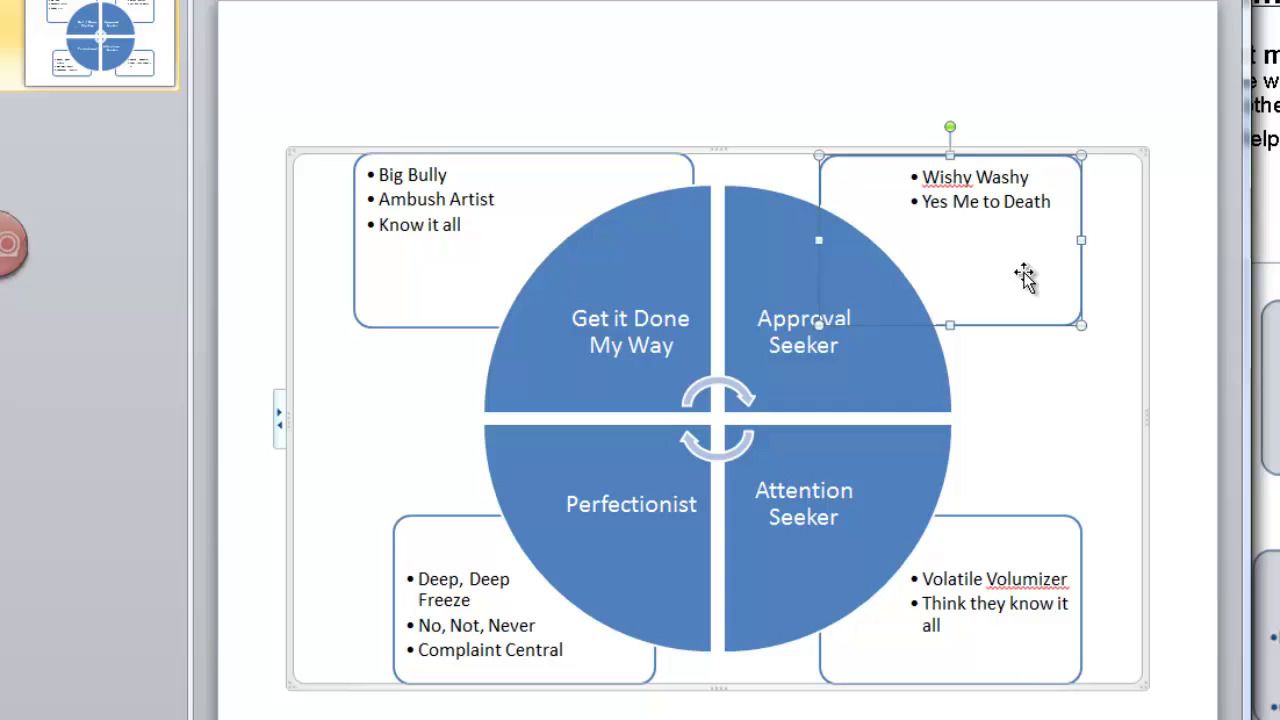
{"action": "left_click_drag", "start_coordinate": [1080, 320], "coordinate": [1125, 348]}
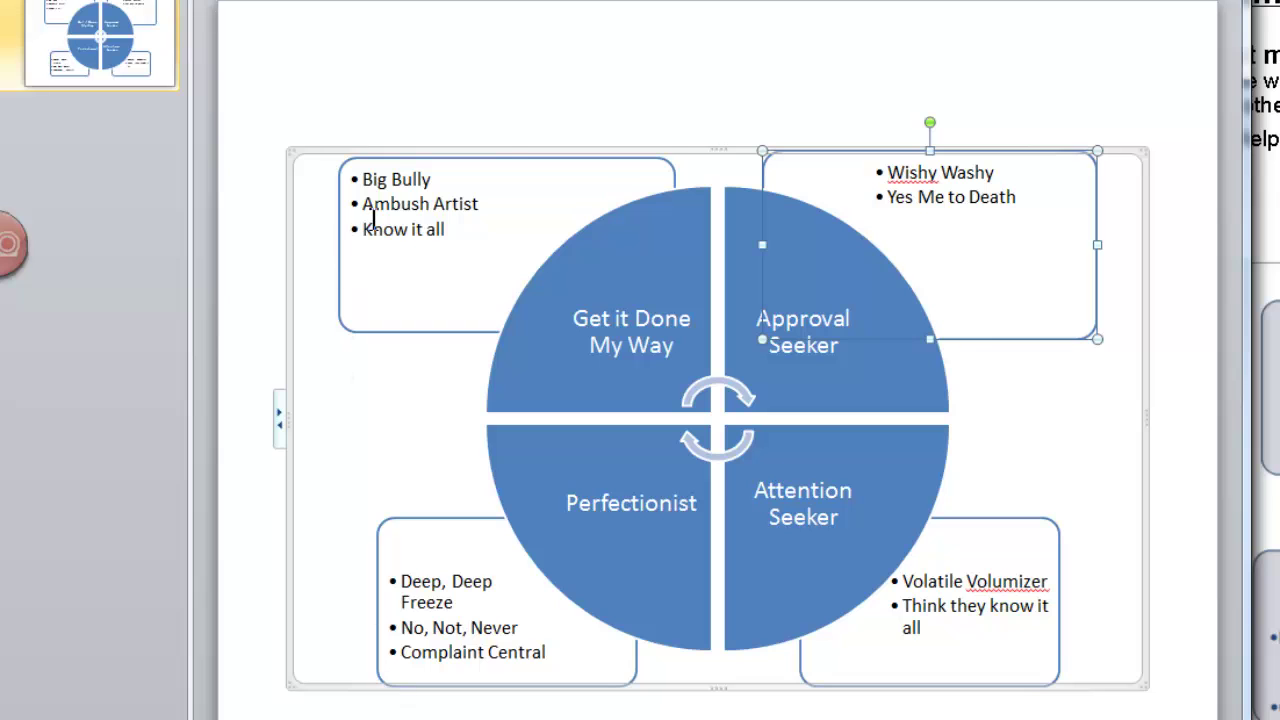
{"action": "left_click", "coordinate": [362, 202]}
{"action": "left_click_drag", "start_coordinate": [365, 185], "coordinate": [457, 225]}
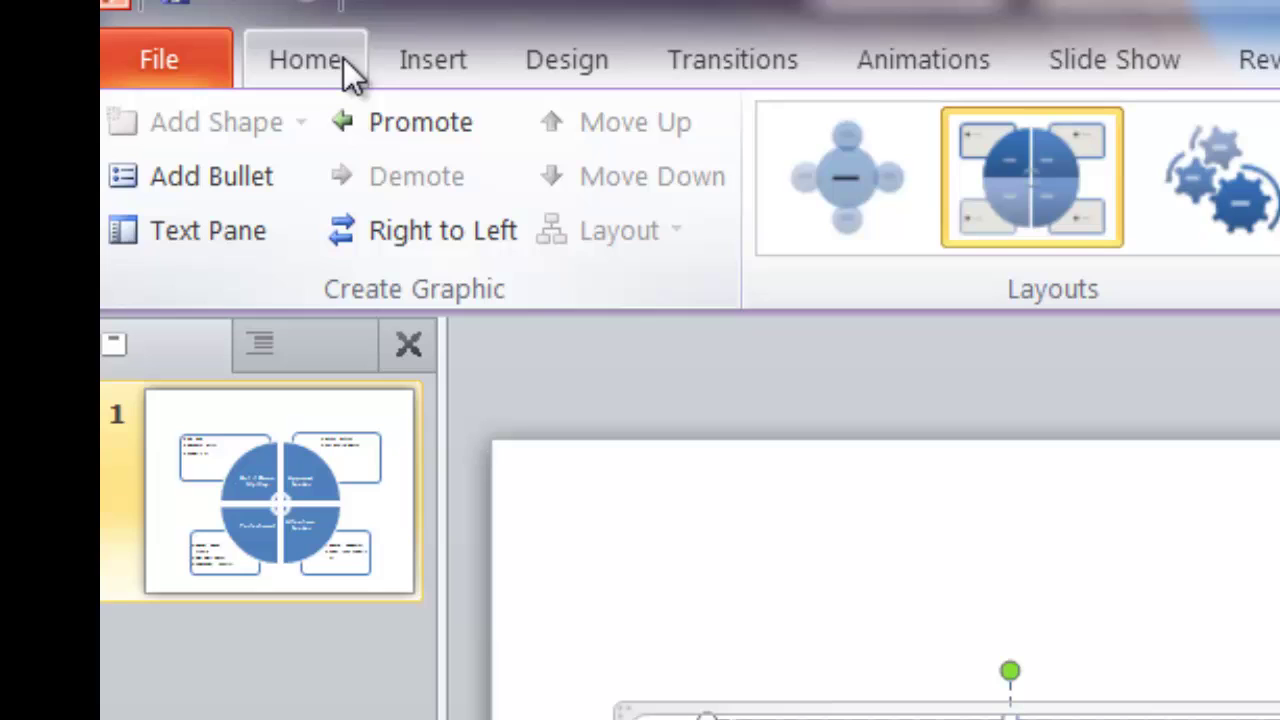
Step: Grow the Big Bully, Wishy Washy, Volatile Volumizer and Deep, Deep Freeze bullet text to 16 pt
{"action": "left_click", "coordinate": [331, 62]}
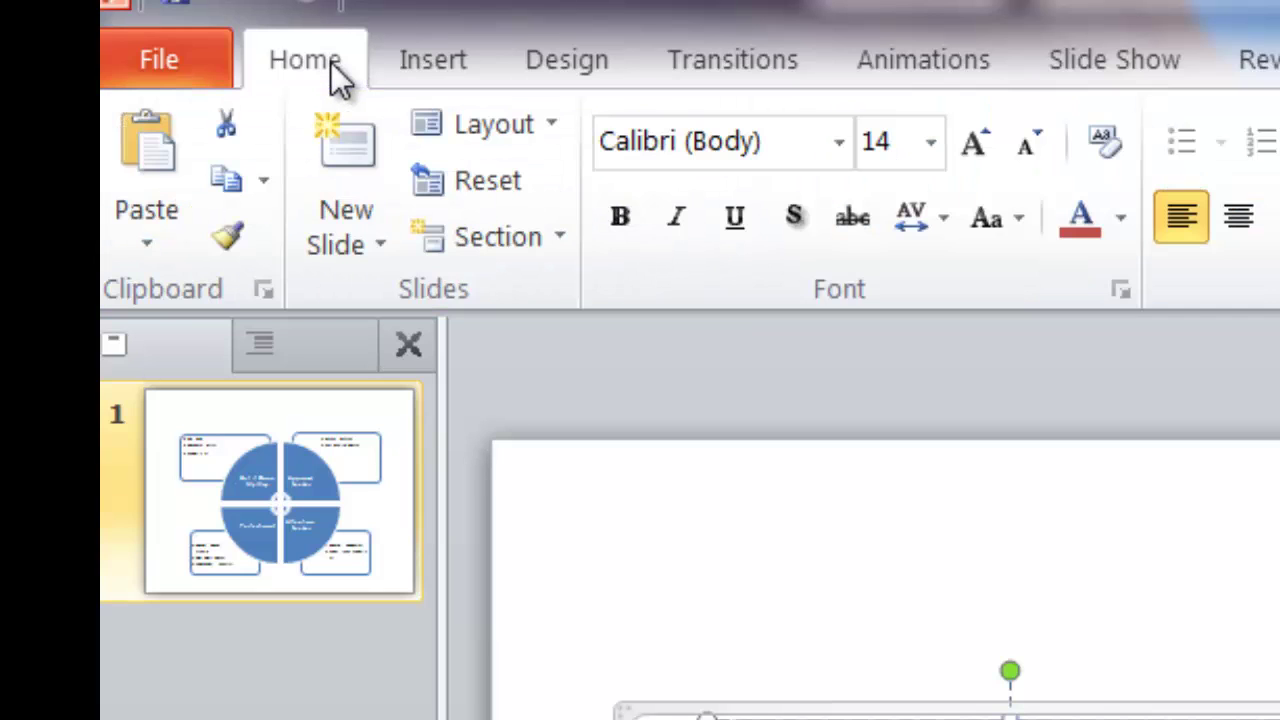
{"action": "left_click", "coordinate": [969, 147]}
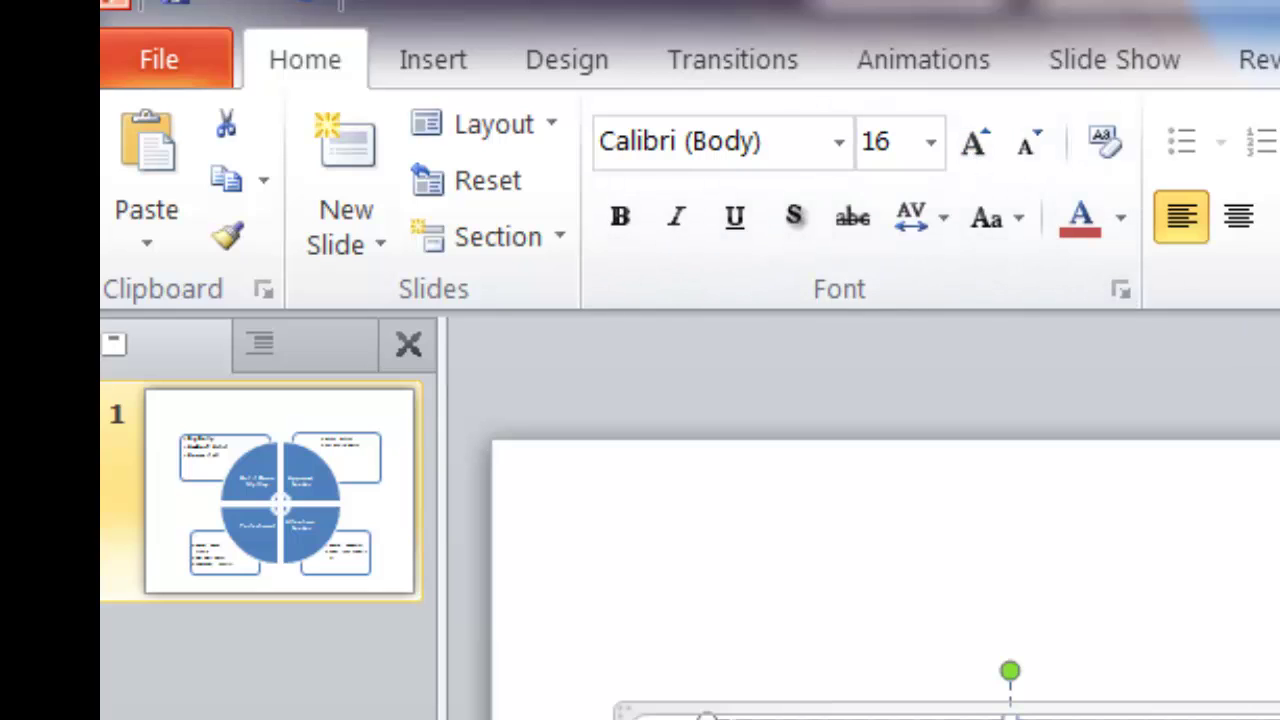
{"action": "key", "text": "Escape"}
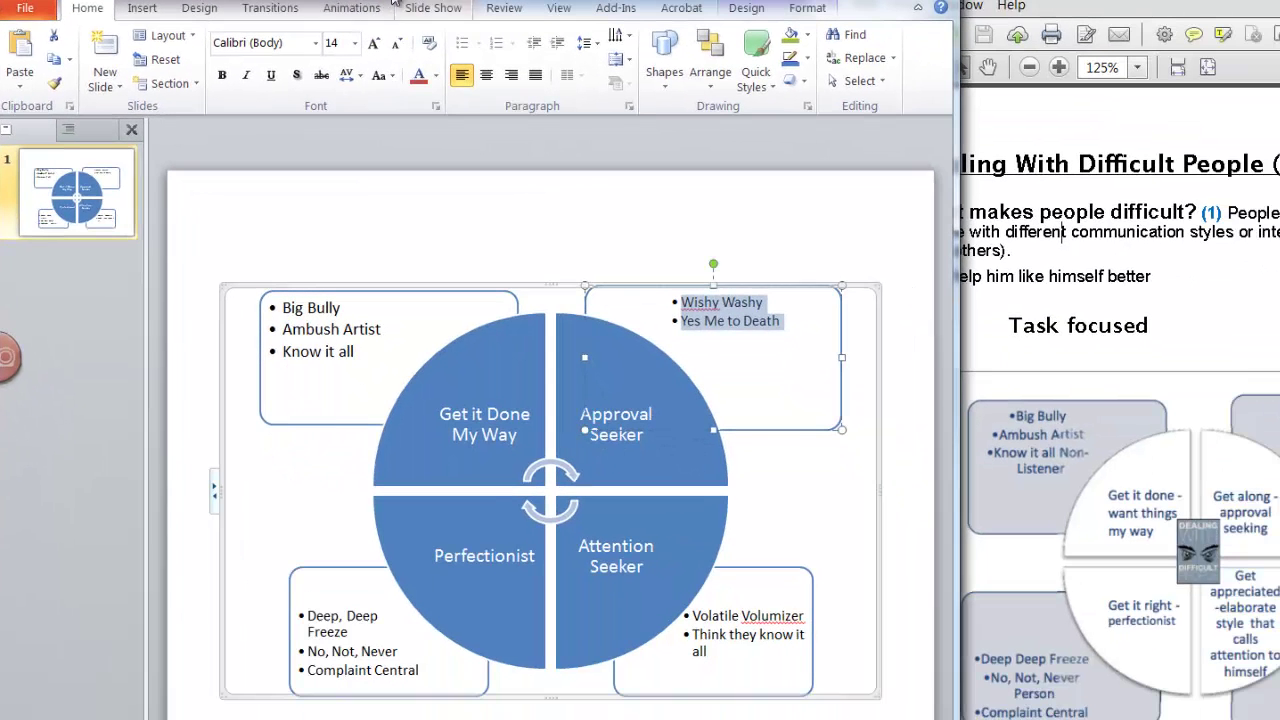
{"action": "left_click", "coordinate": [973, 141]}
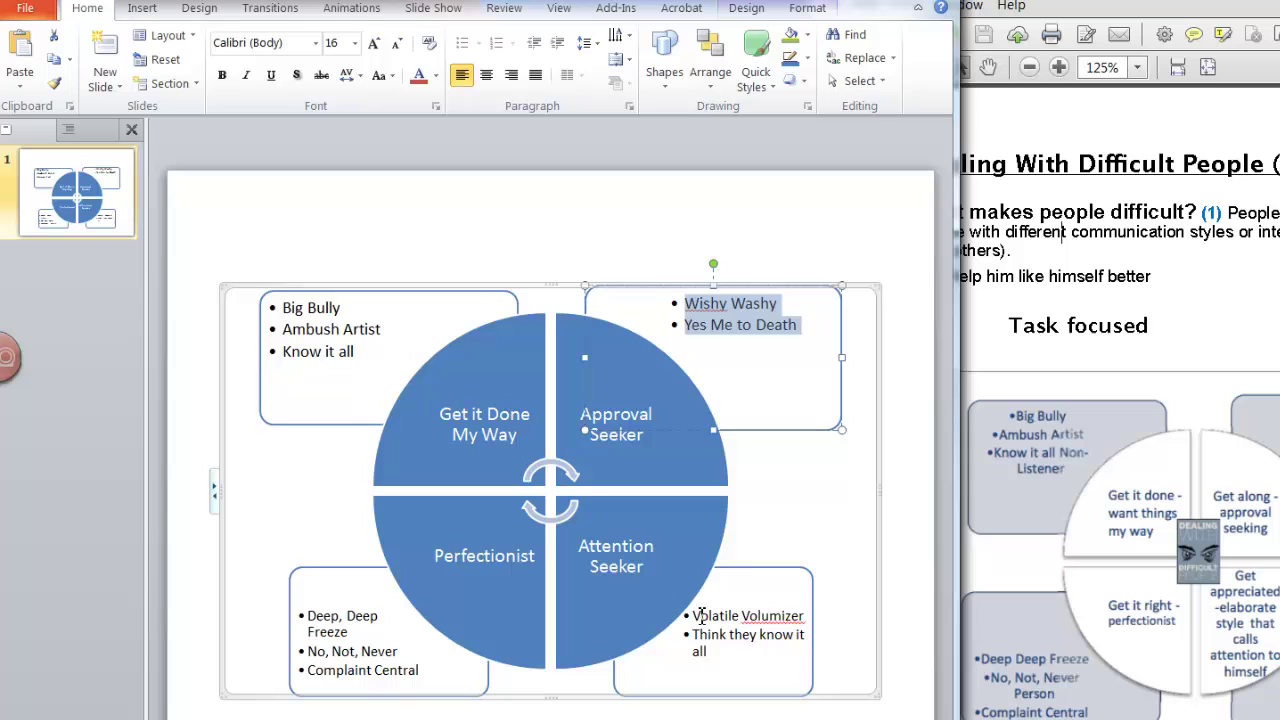
{"action": "left_click_drag", "start_coordinate": [697, 617], "coordinate": [731, 661]}
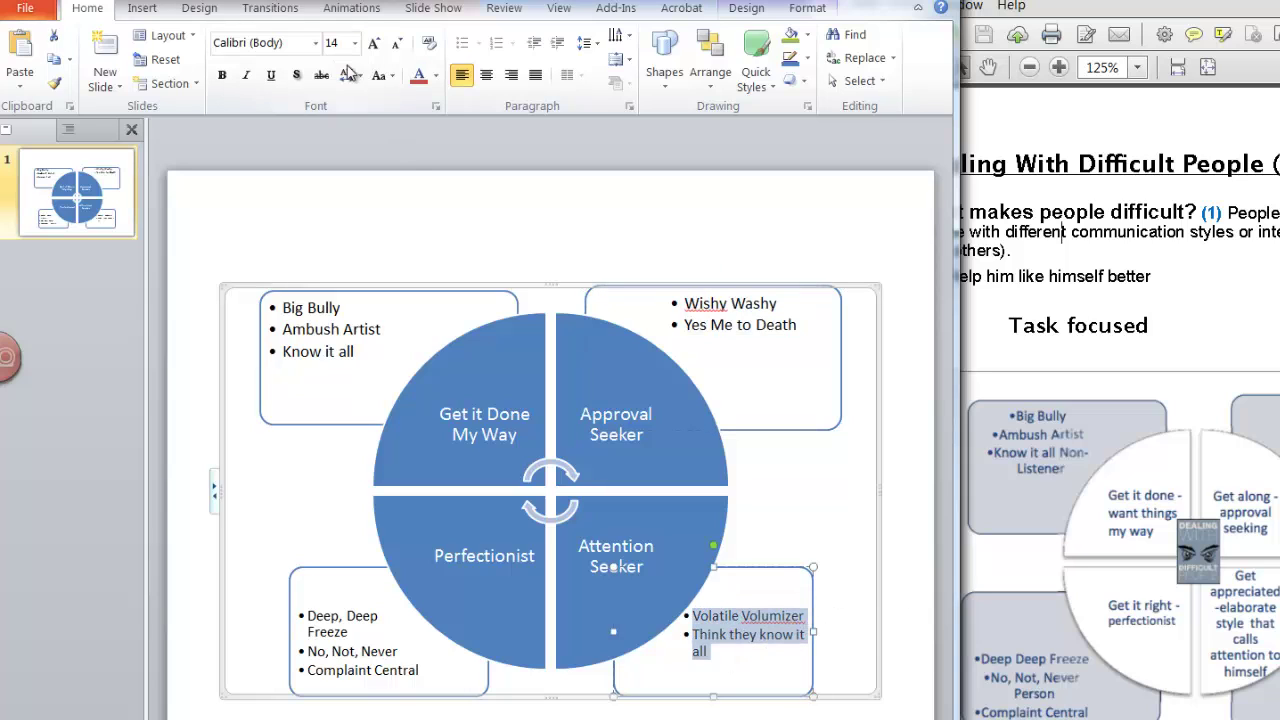
{"action": "left_click", "coordinate": [373, 43]}
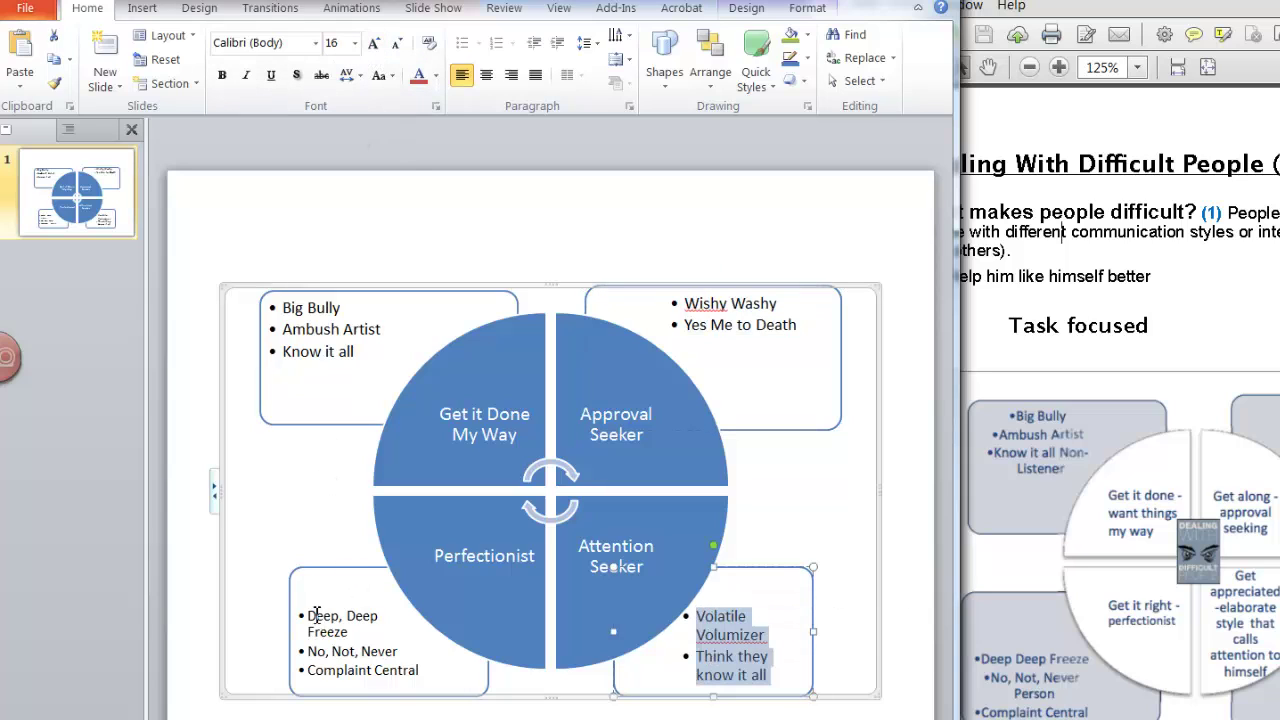
{"action": "left_click_drag", "start_coordinate": [308, 615], "coordinate": [430, 675]}
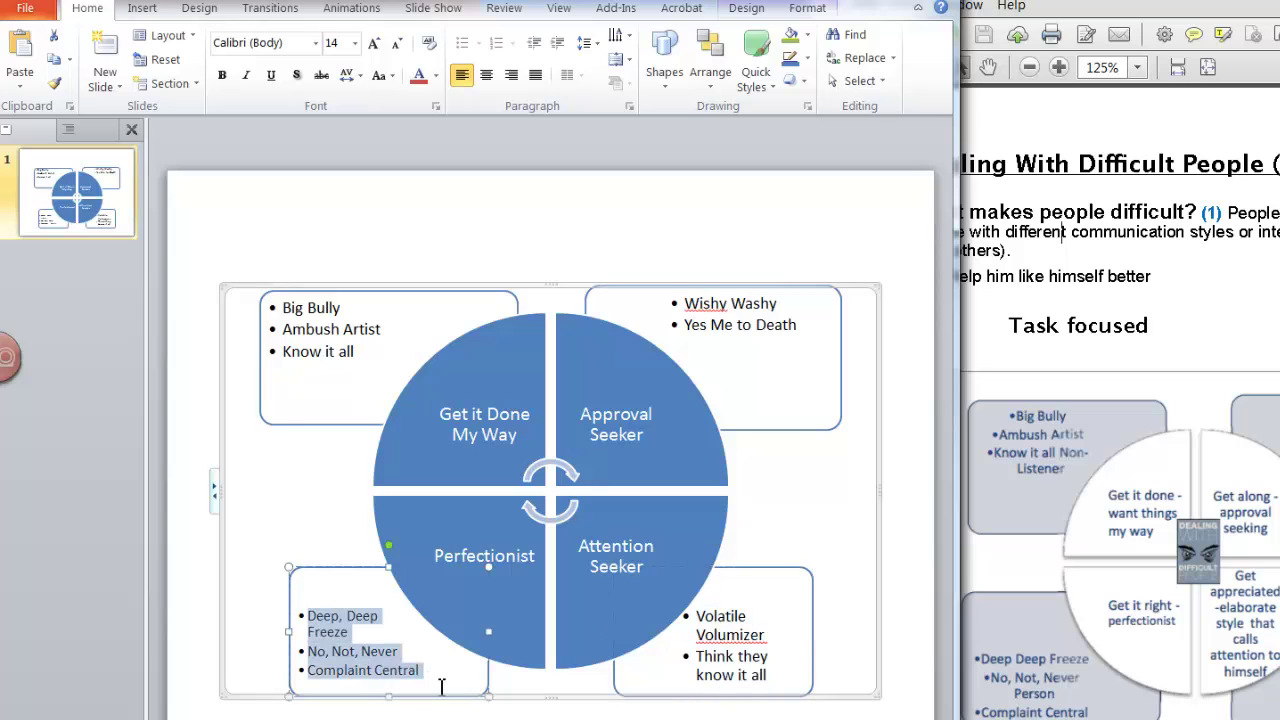
{"action": "left_click", "coordinate": [373, 43]}
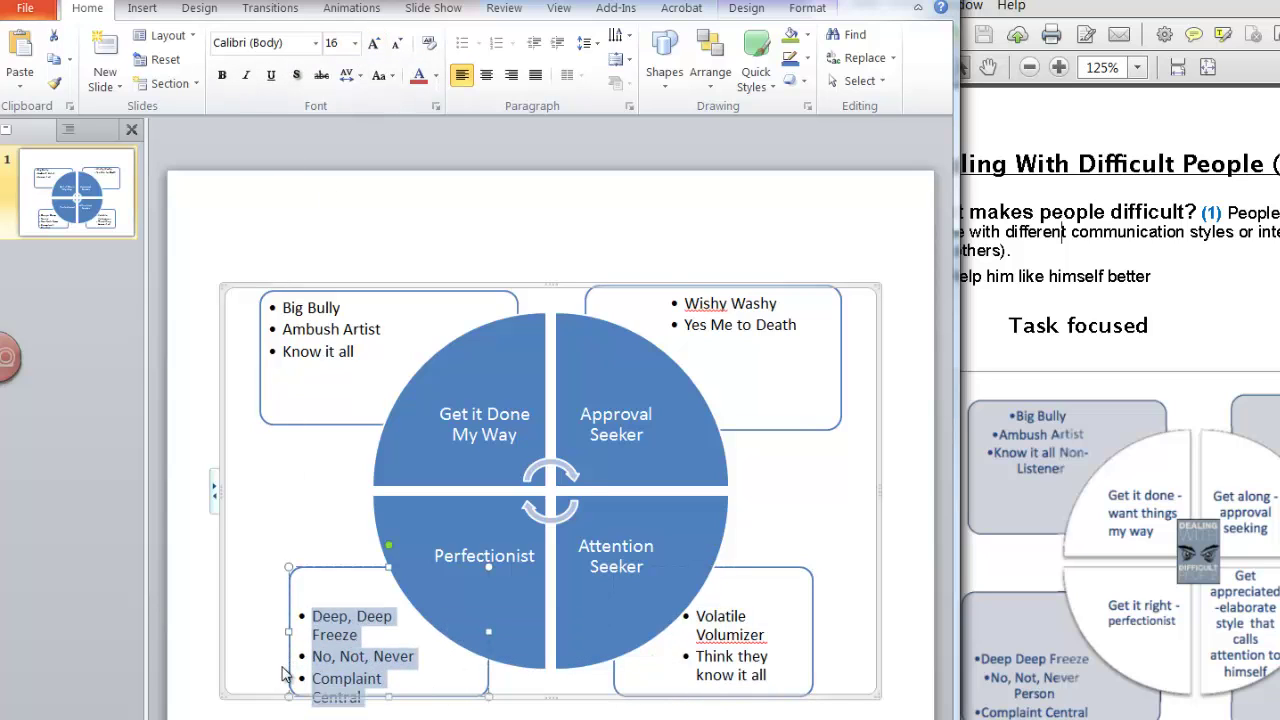
Step: Widen the two lower bullet boxes so each bullet fits on one line
{"action": "left_click_drag", "start_coordinate": [289, 632], "coordinate": [246, 608]}
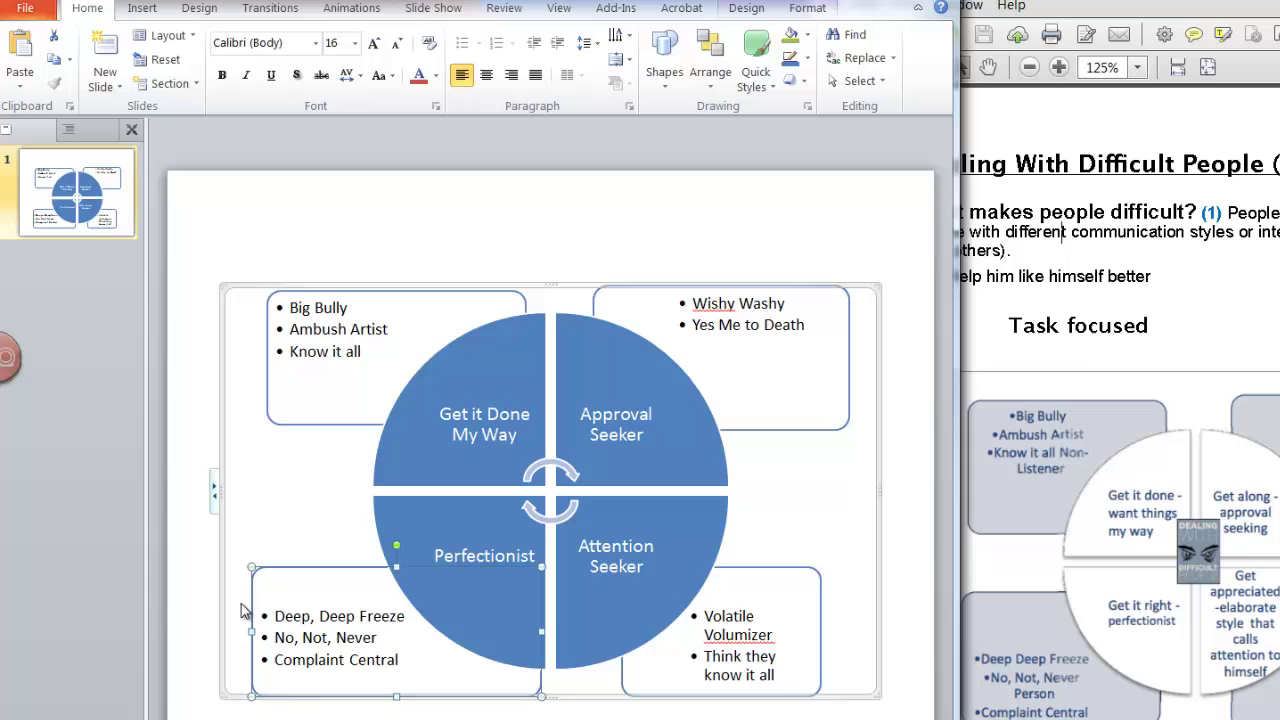
{"action": "left_click", "coordinate": [819, 641]}
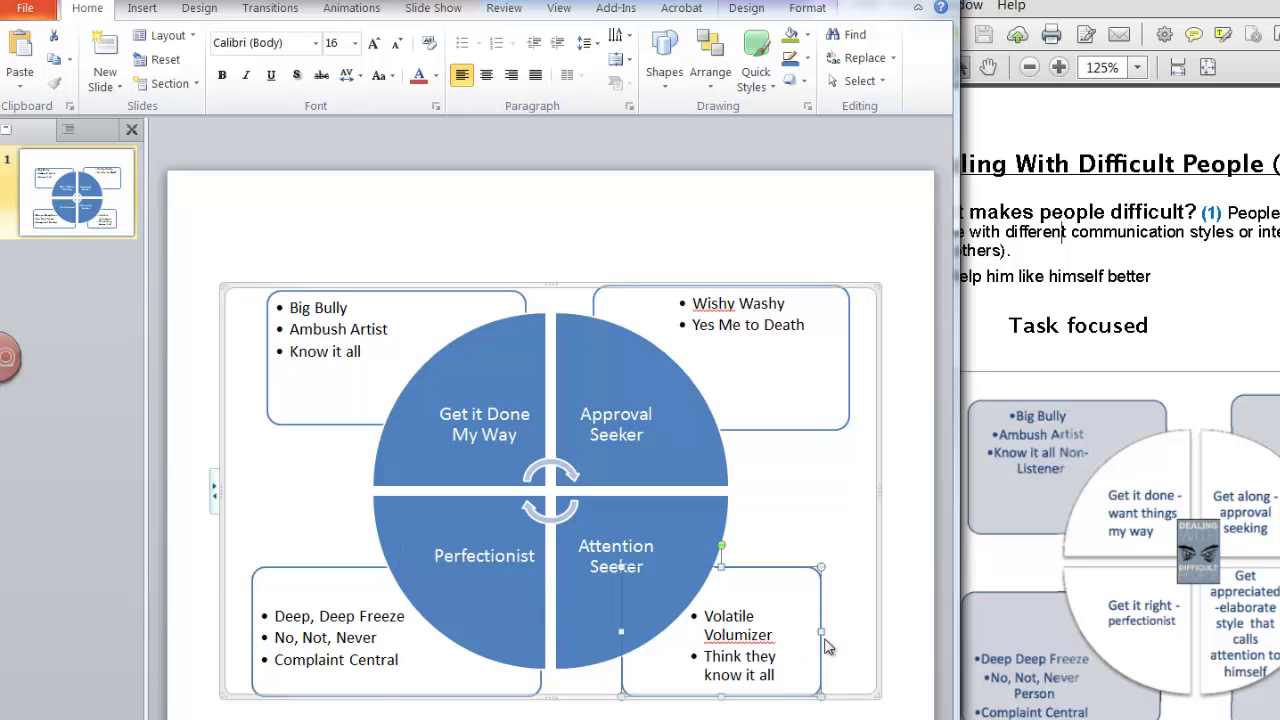
{"action": "left_click_drag", "start_coordinate": [825, 637], "coordinate": [850, 640]}
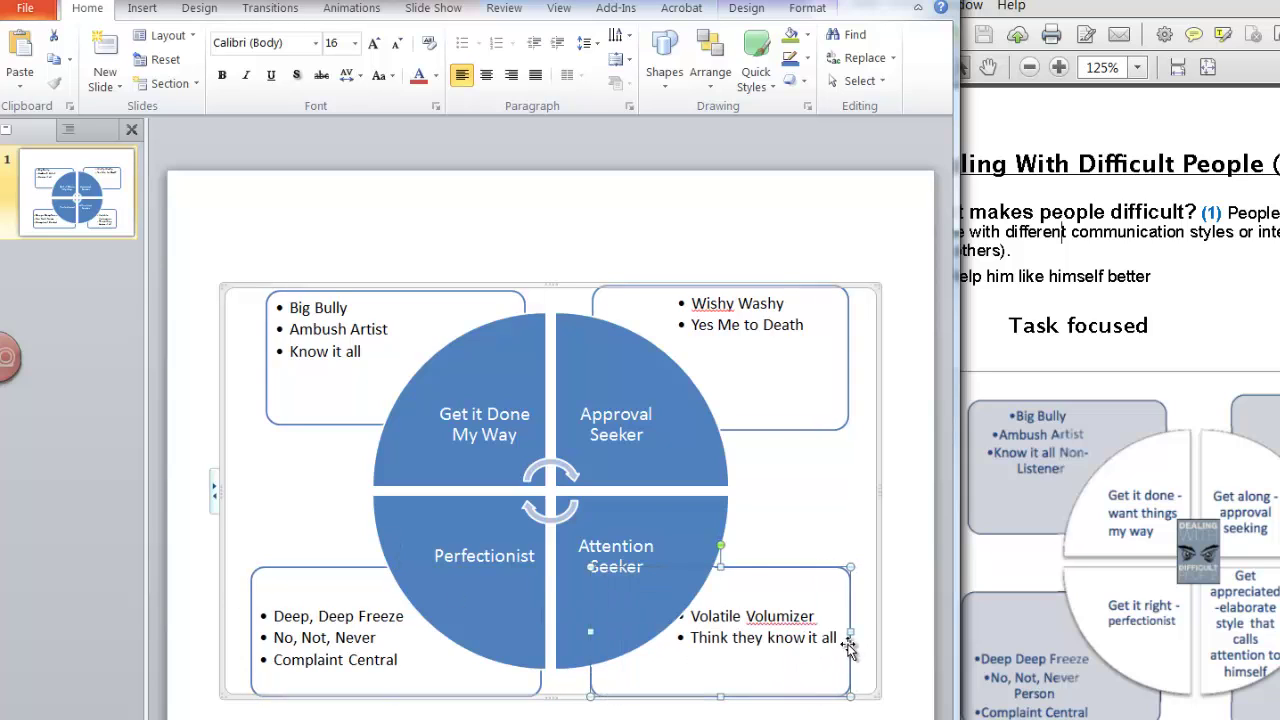
{"action": "left_click_drag", "start_coordinate": [811, 580], "coordinate": [823, 583]}
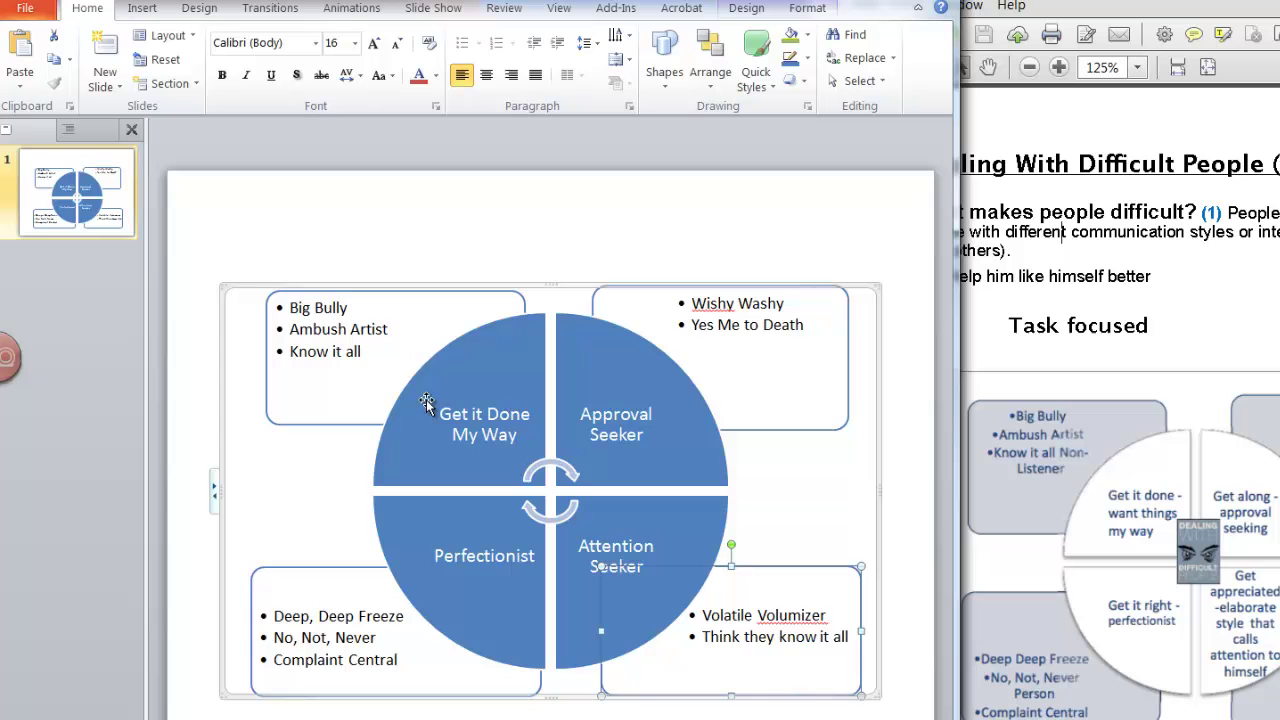
Step: Apply a red Quick Style to the Get it Done My Way quadrant
{"action": "left_click", "coordinate": [455, 383]}
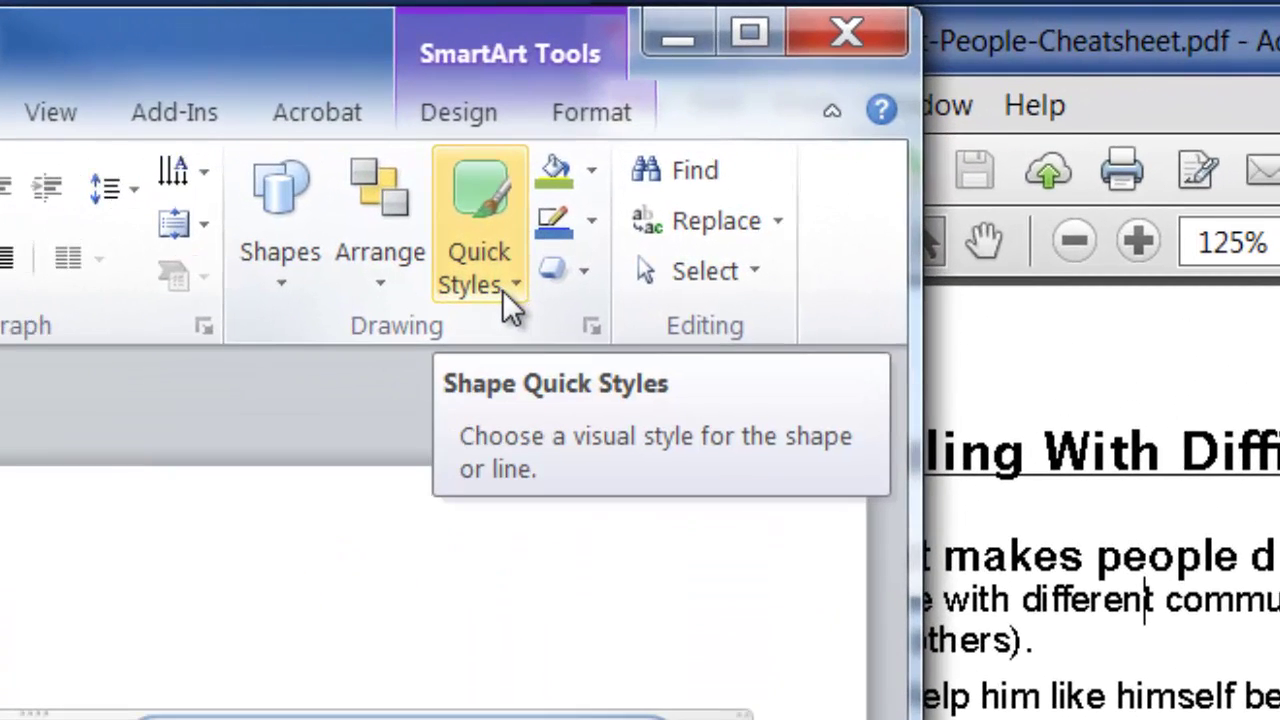
{"action": "left_click", "coordinate": [512, 290]}
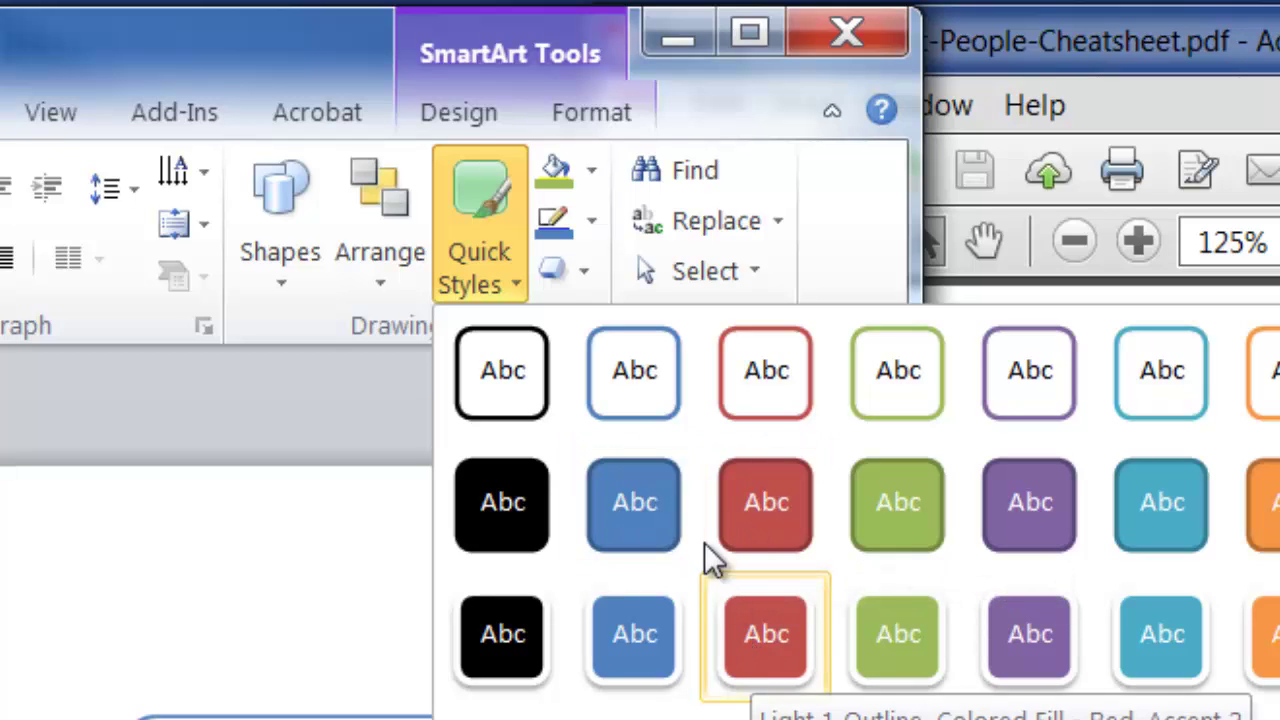
{"action": "left_click", "coordinate": [589, 175]}
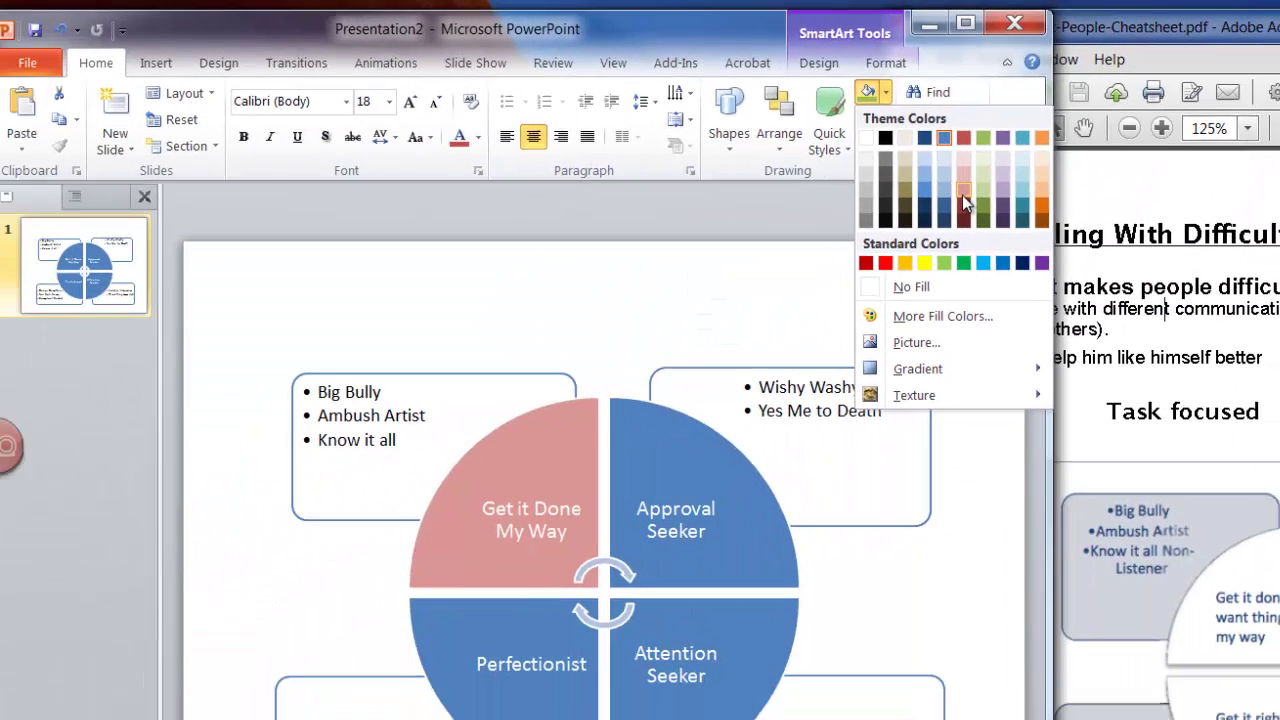
{"action": "left_click", "coordinate": [830, 138]}
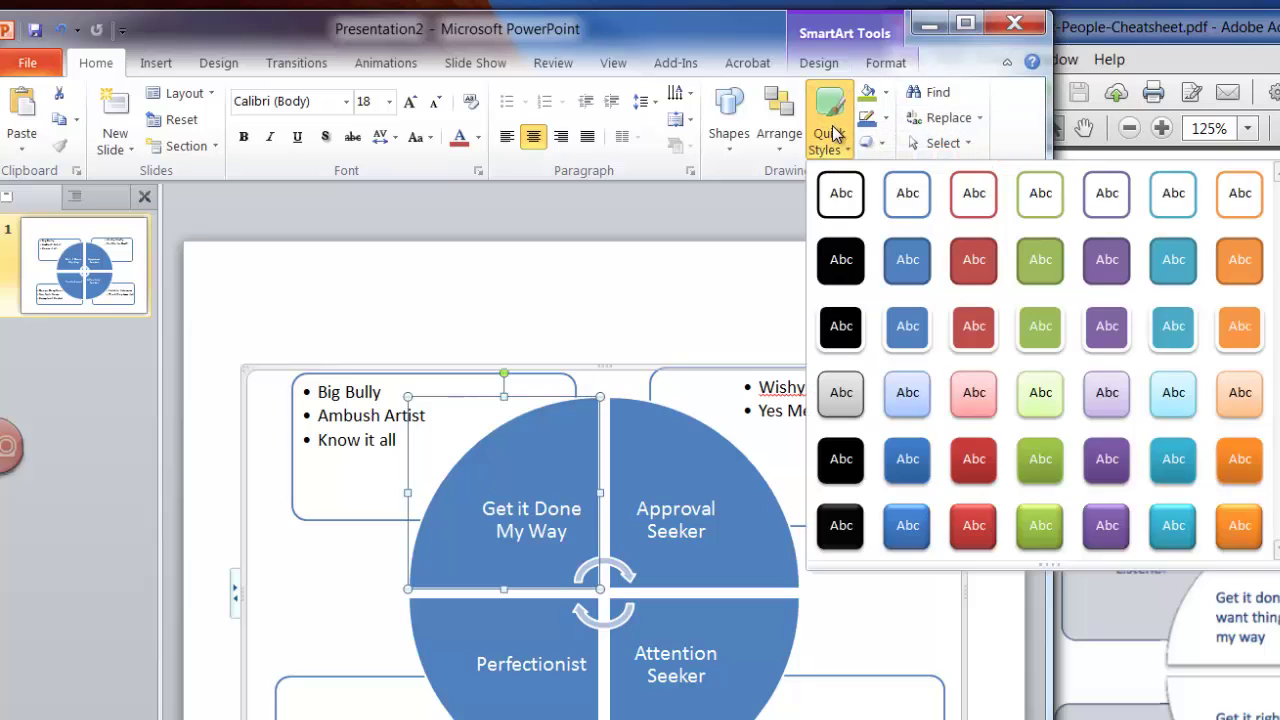
{"action": "left_click", "coordinate": [975, 327]}
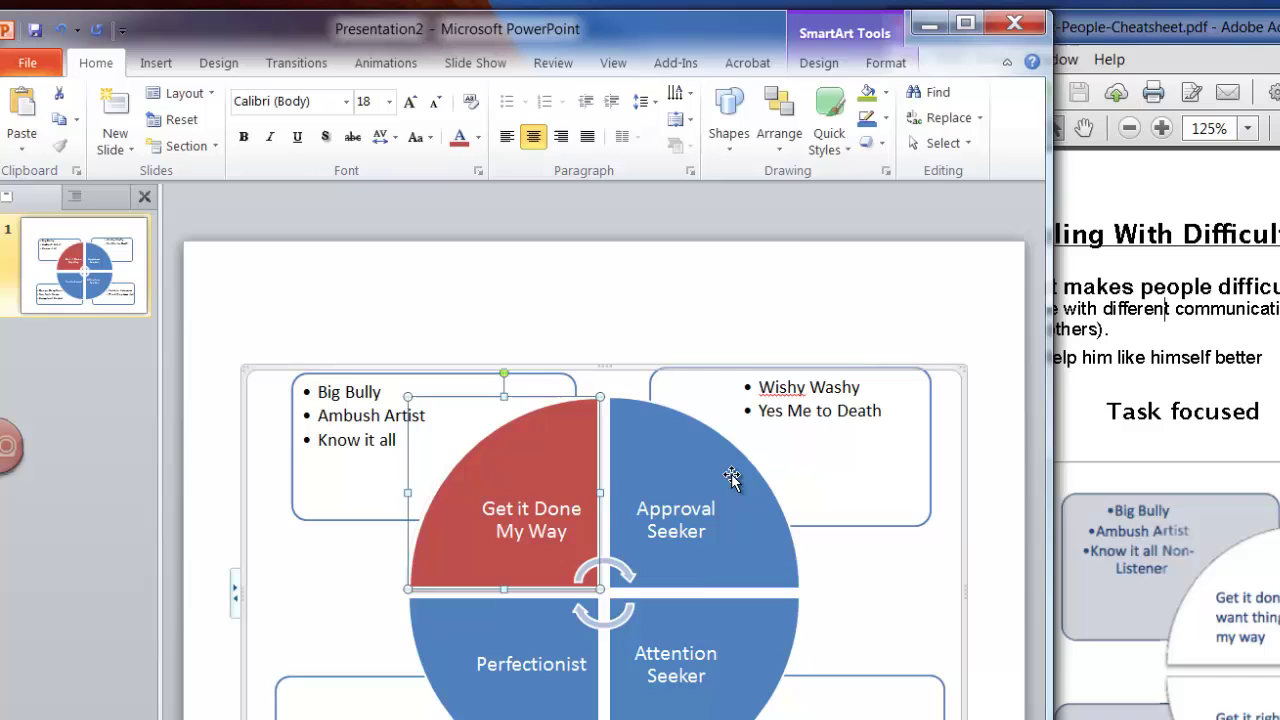
Step: Colour the Approval Seeker quadrant green and the Attention Seeker quadrant orange
{"action": "left_click", "coordinate": [731, 474]}
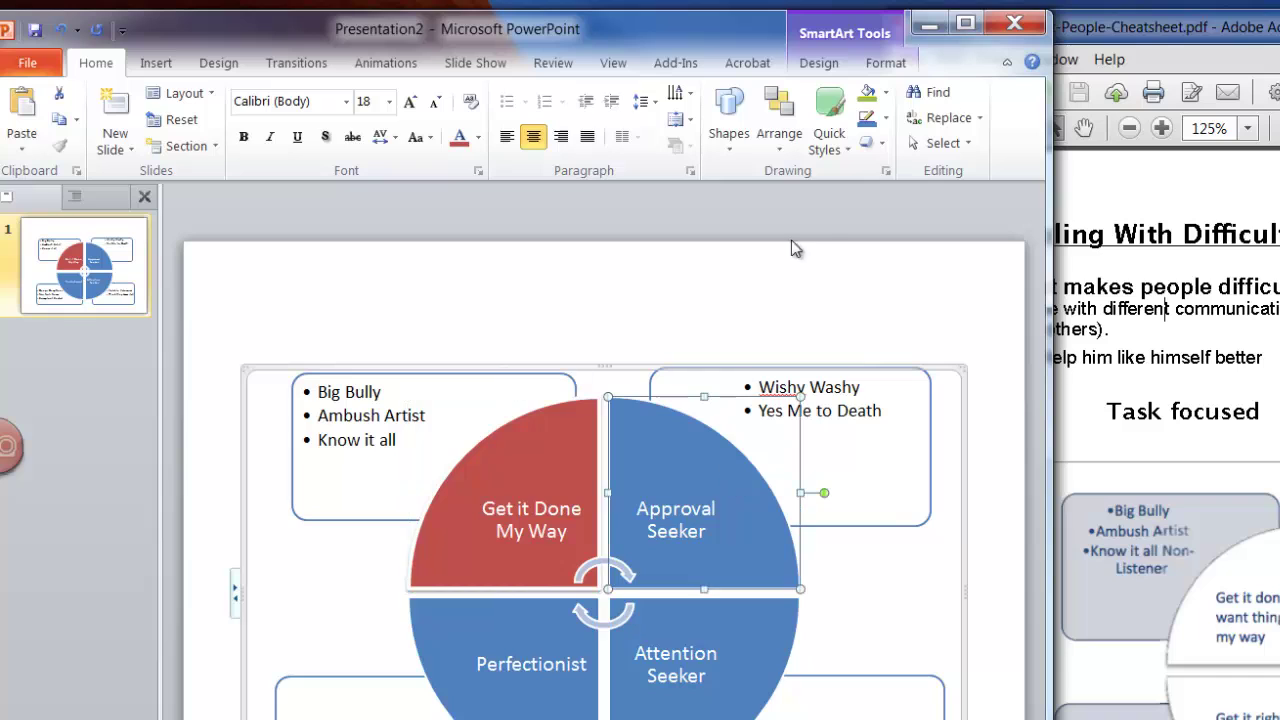
{"action": "left_click", "coordinate": [849, 152]}
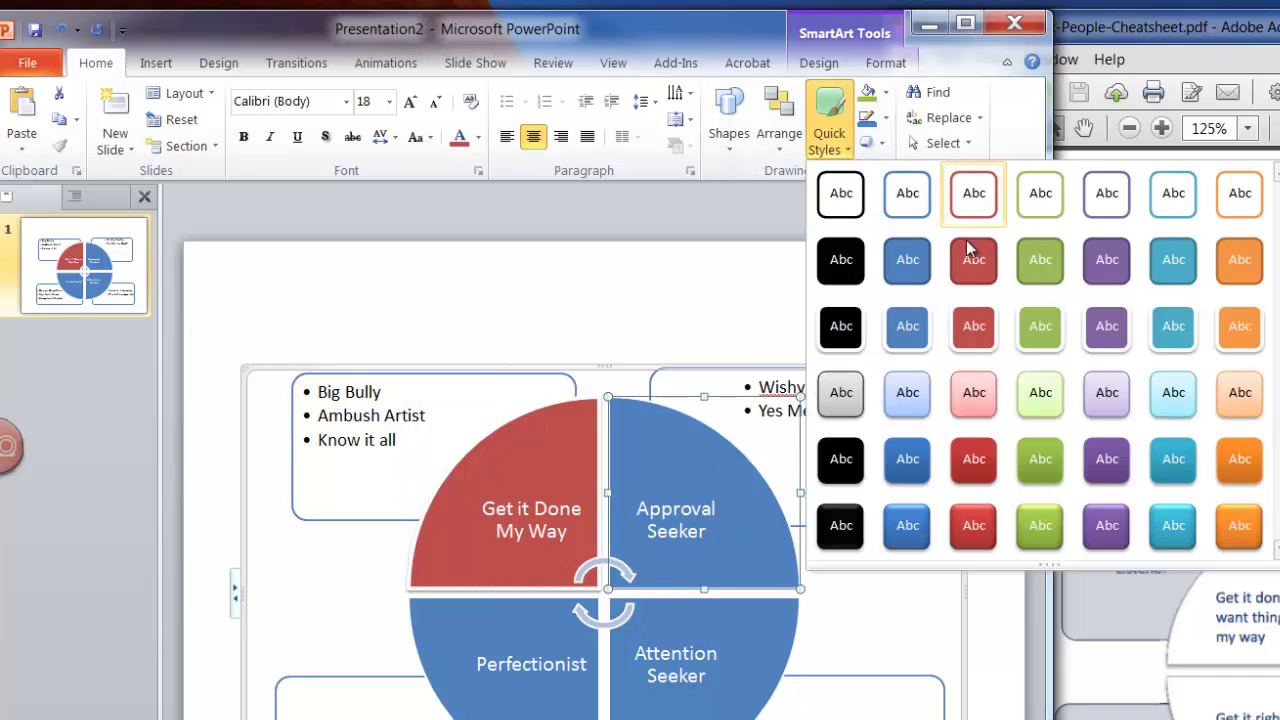
{"action": "left_click", "coordinate": [1036, 258]}
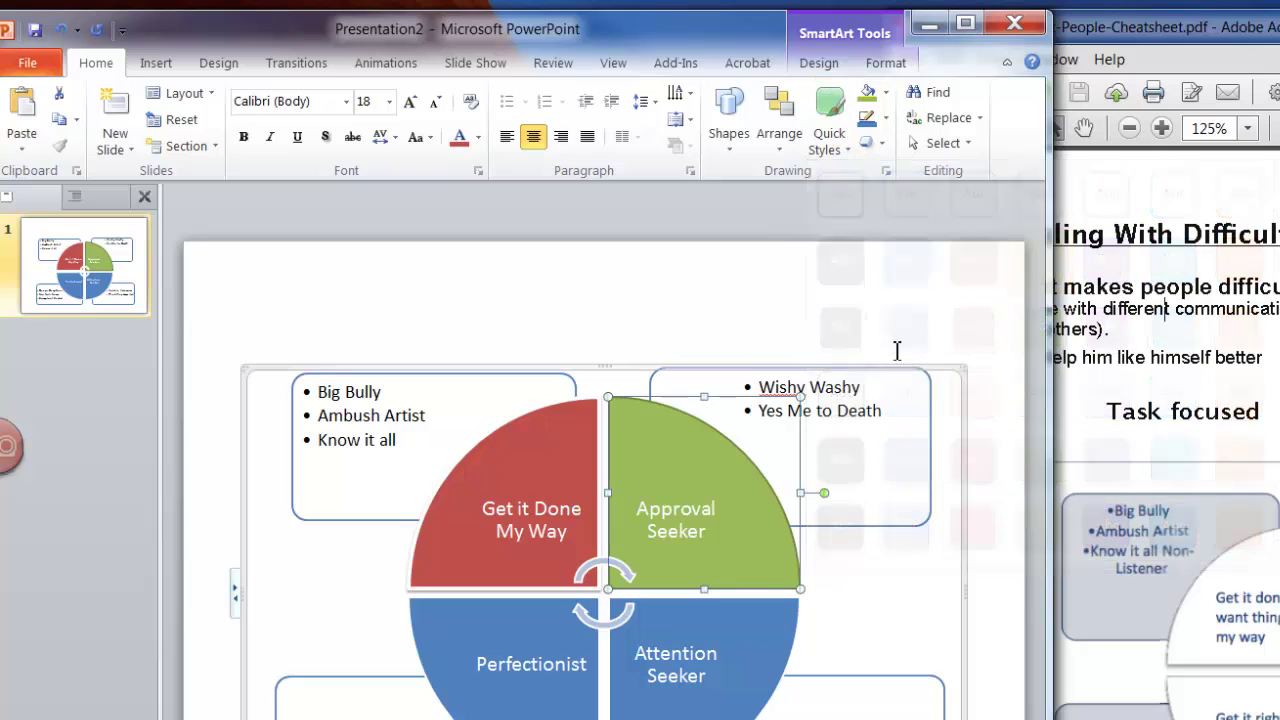
{"action": "left_click", "coordinate": [729, 634]}
{"action": "left_click", "coordinate": [849, 143]}
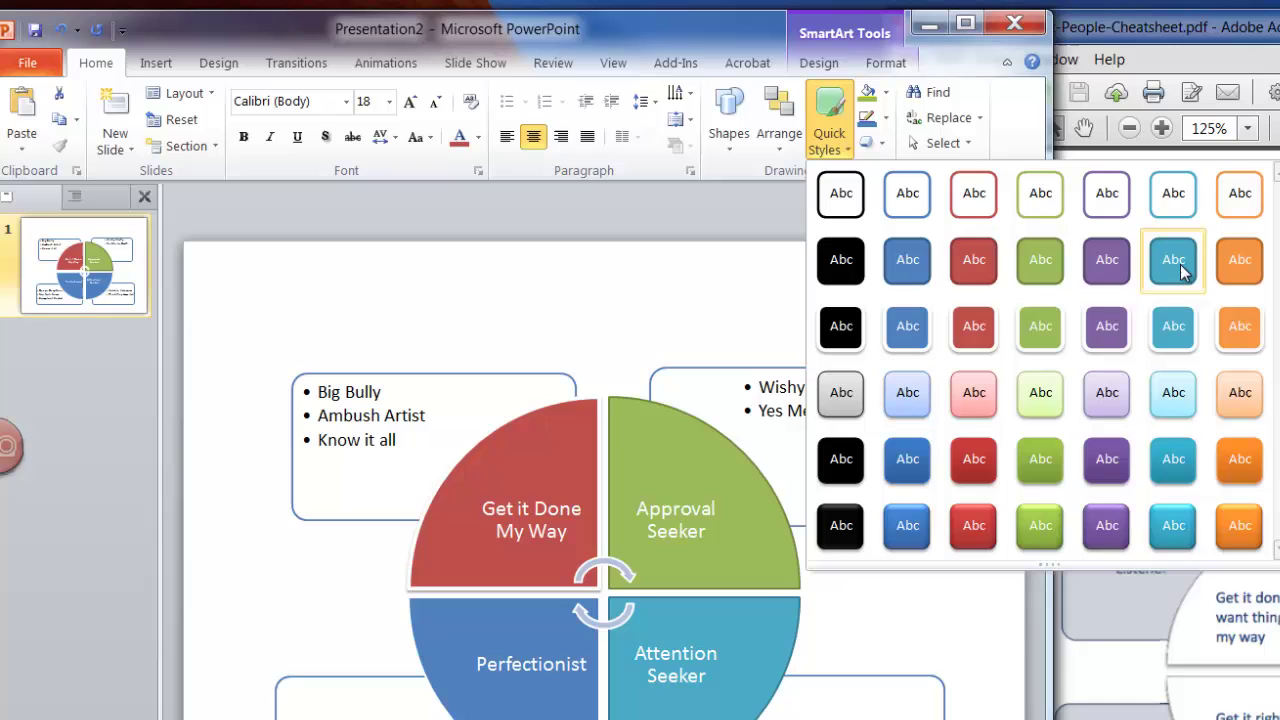
{"action": "left_click", "coordinate": [1240, 259]}
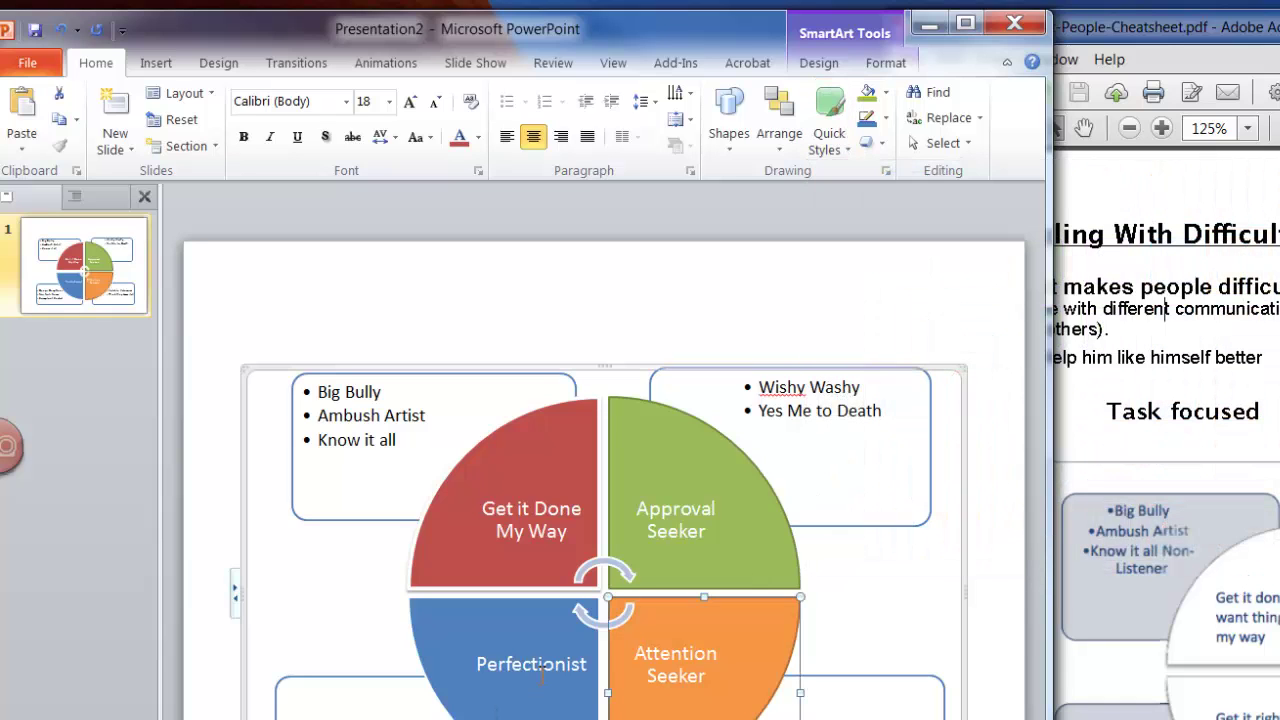
{"action": "left_click", "coordinate": [495, 499]}
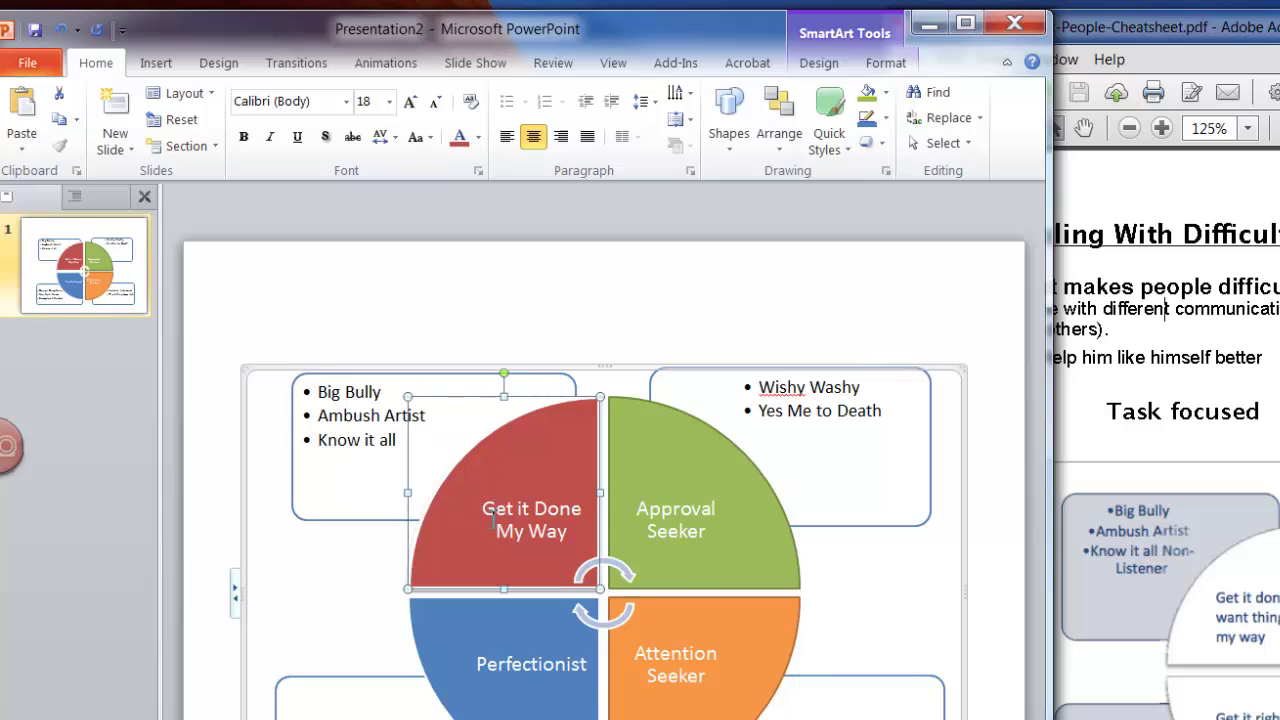
{"action": "left_click", "coordinate": [491, 512]}
Step: Raise the Get it Done My Way label to 24 pt and resize the Approval Seeker label
{"action": "left_click_drag", "start_coordinate": [486, 509], "coordinate": [572, 540]}
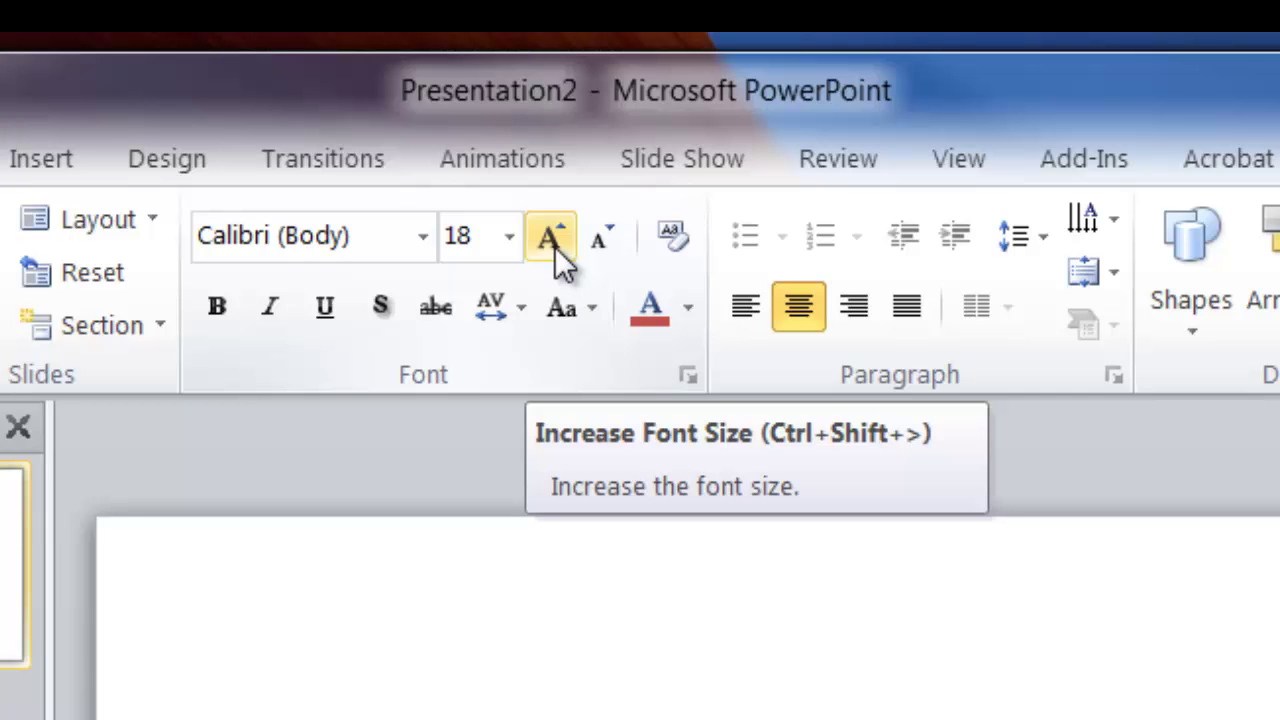
{"action": "left_click", "coordinate": [551, 240]}
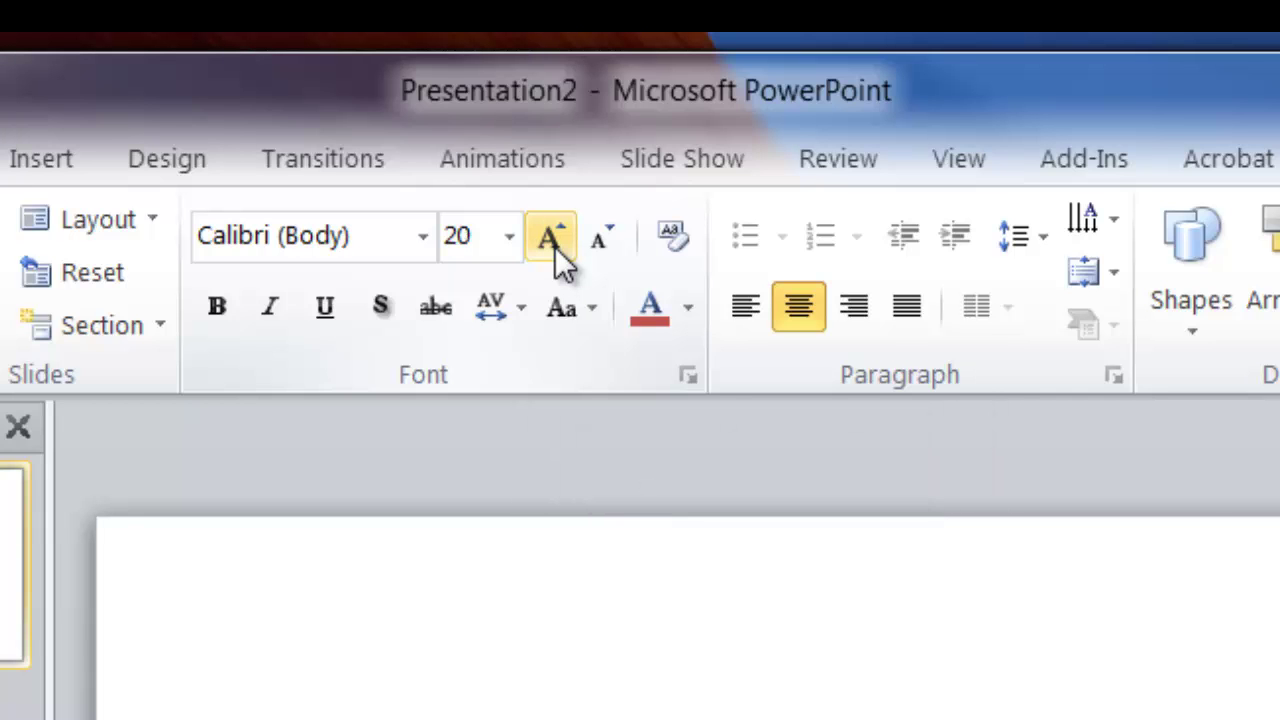
{"action": "left_click", "coordinate": [551, 240]}
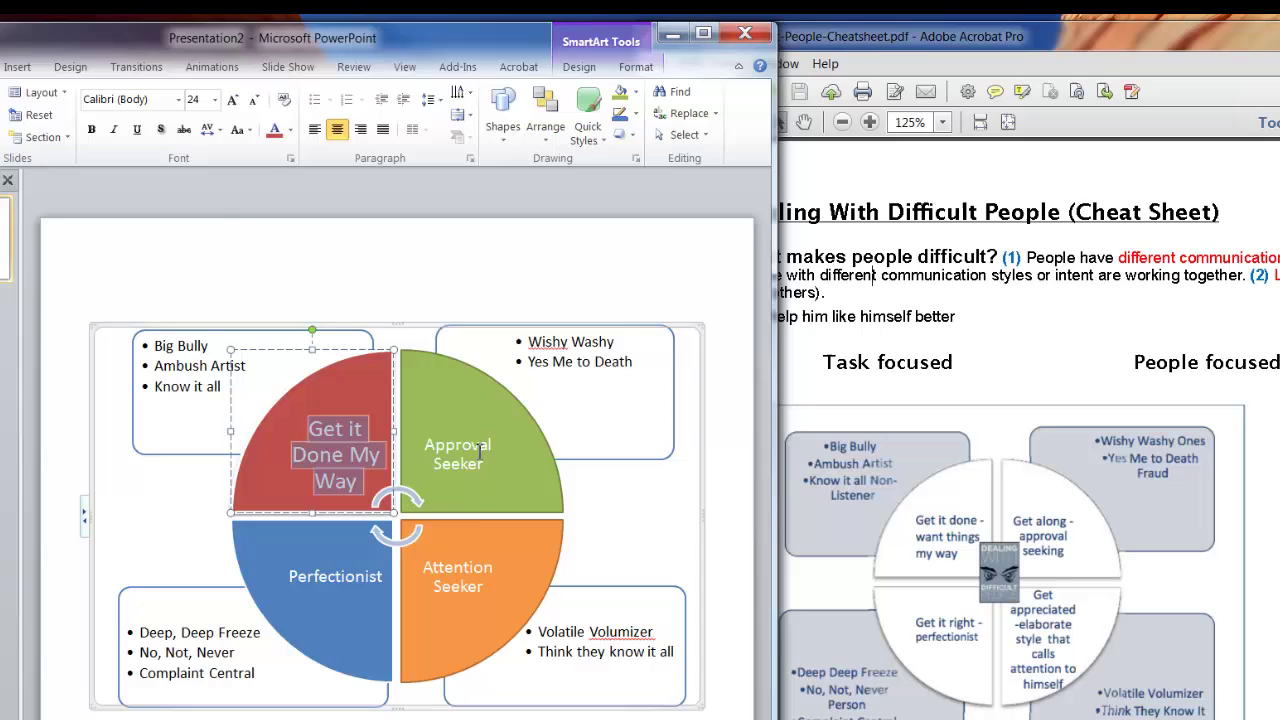
{"action": "left_click", "coordinate": [480, 450]}
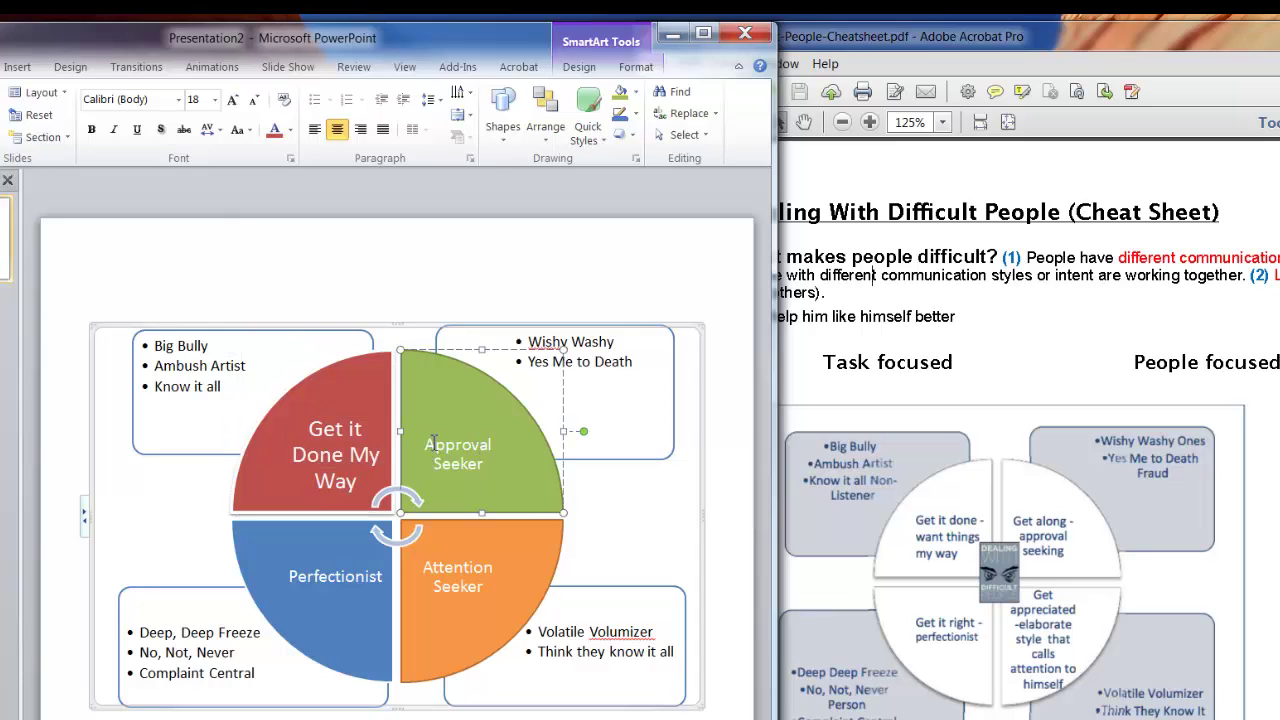
{"action": "left_click_drag", "start_coordinate": [425, 444], "coordinate": [489, 465]}
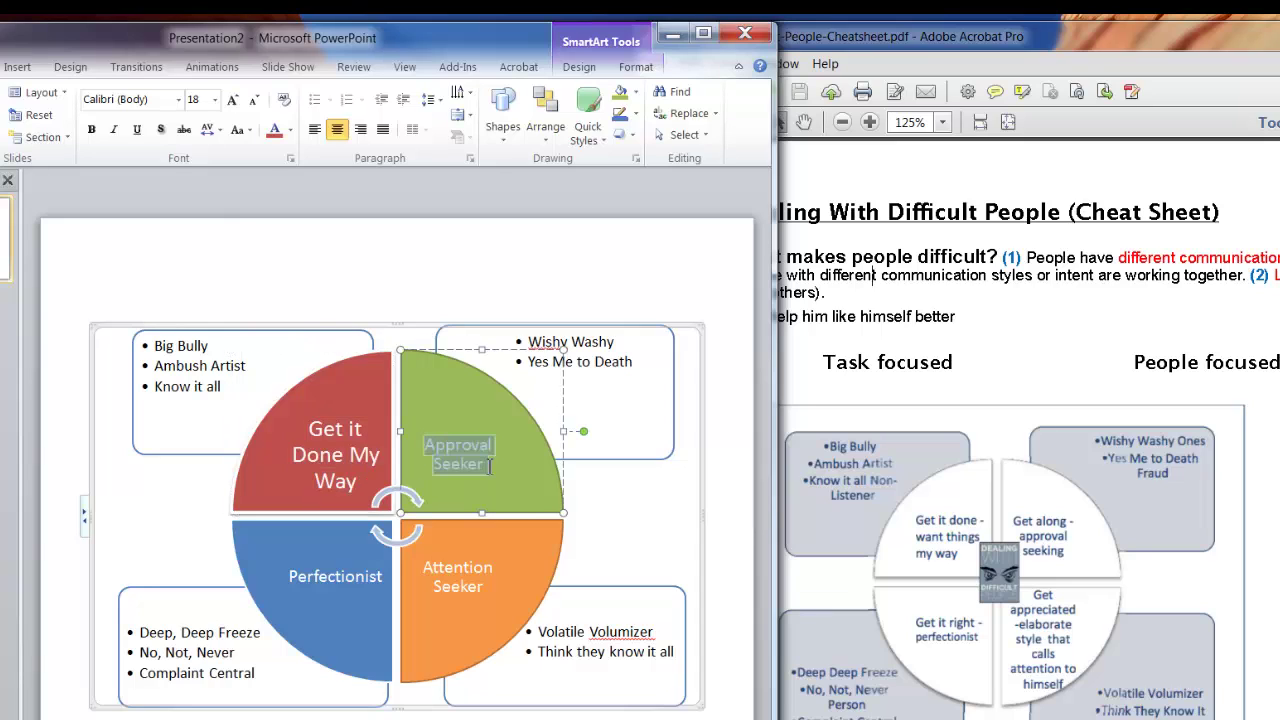
{"action": "left_click", "coordinate": [232, 100]}
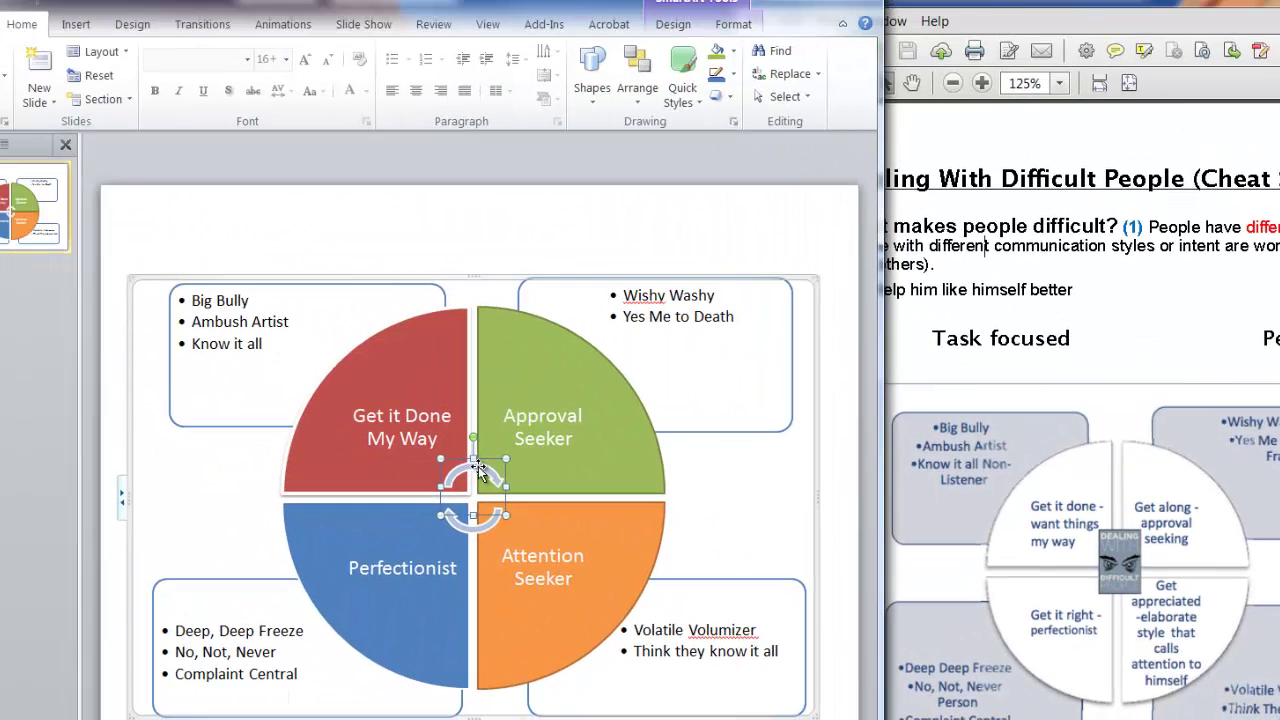
Step: Centre the cycle arrows and draw a Flowchart Process rectangle over the pie's centre
{"action": "key", "text": "Down"}
{"action": "key", "text": "Down"}
{"action": "key", "text": "Down"}
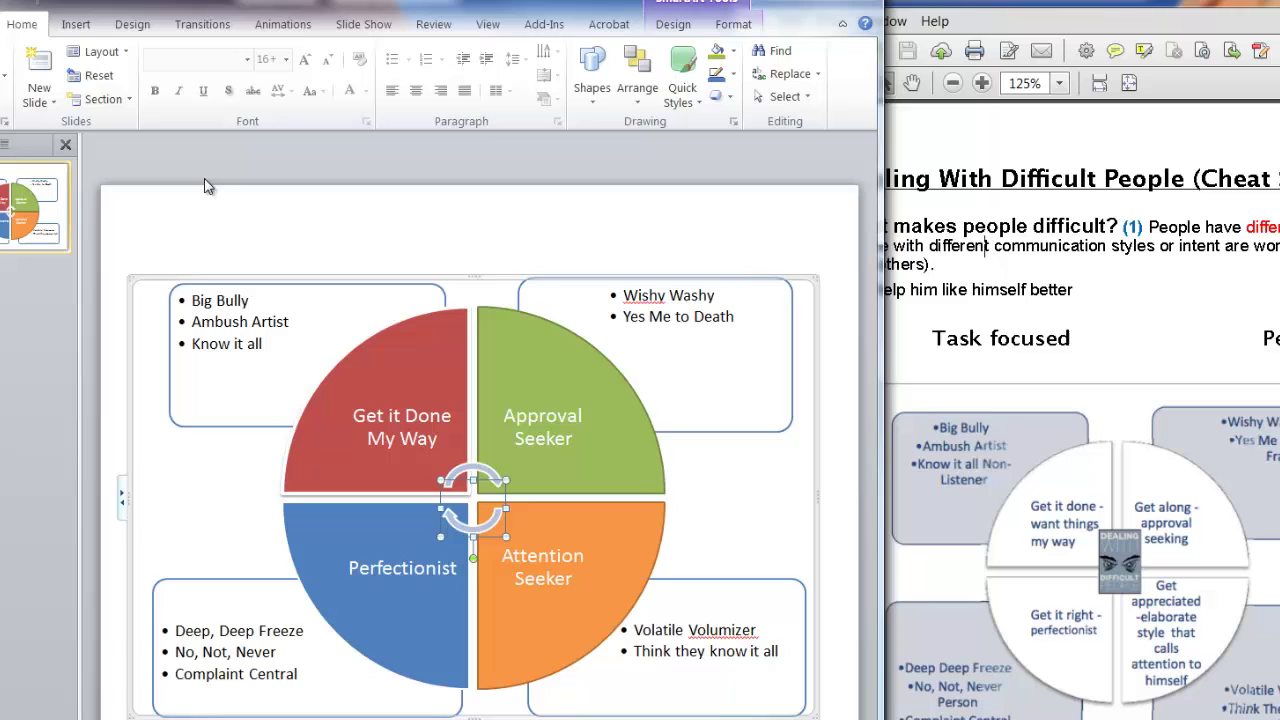
{"action": "left_click", "coordinate": [80, 25]}
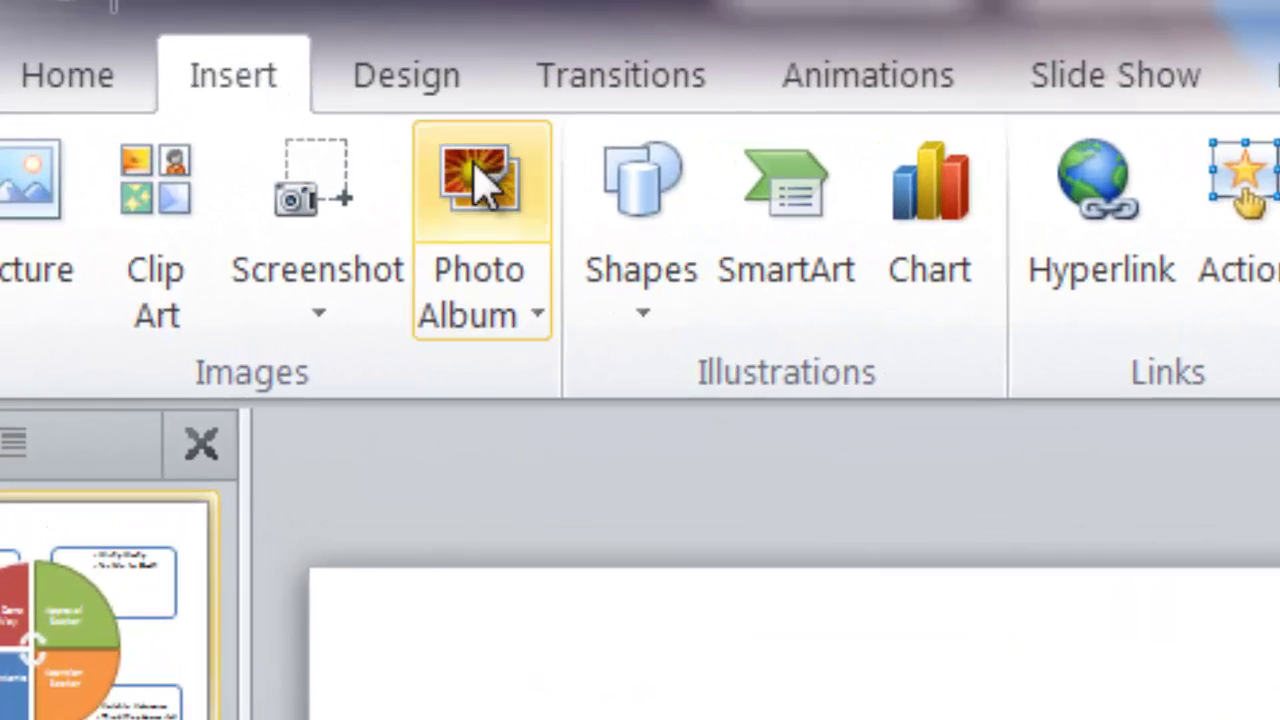
{"action": "left_click", "coordinate": [641, 322]}
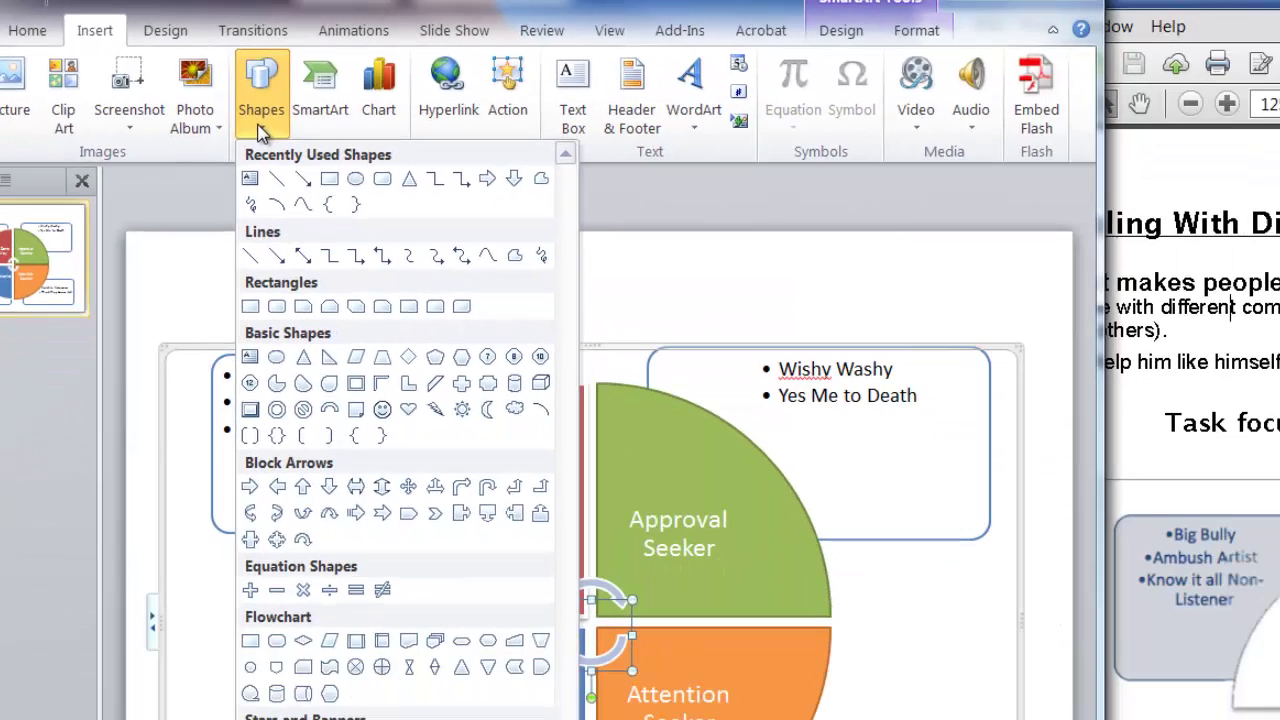
{"action": "left_click", "coordinate": [250, 640]}
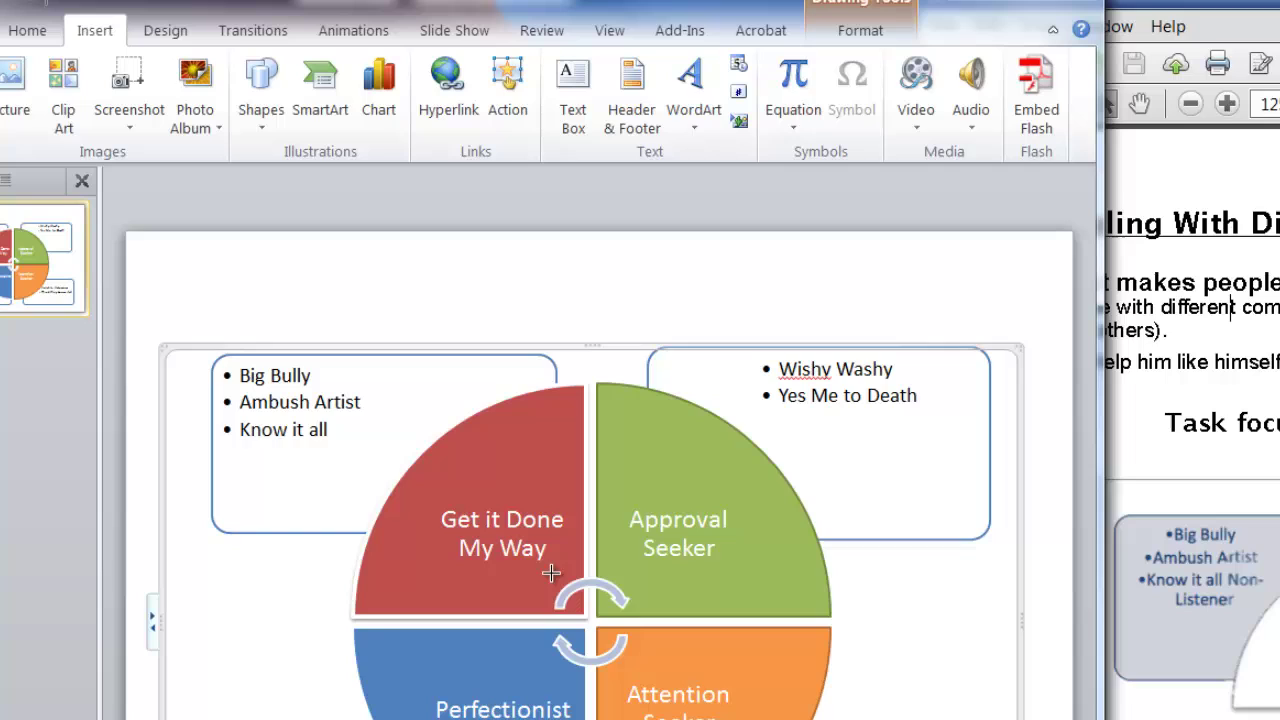
{"action": "mouse_move", "coordinate": [529, 579]}
{"action": "left_mouse_down"}
{"action": "mouse_move", "coordinate": [552, 666]}
{"action": "mouse_move", "coordinate": [606, 688]}
{"action": "mouse_move", "coordinate": [671, 673]}
{"action": "left_mouse_up"}
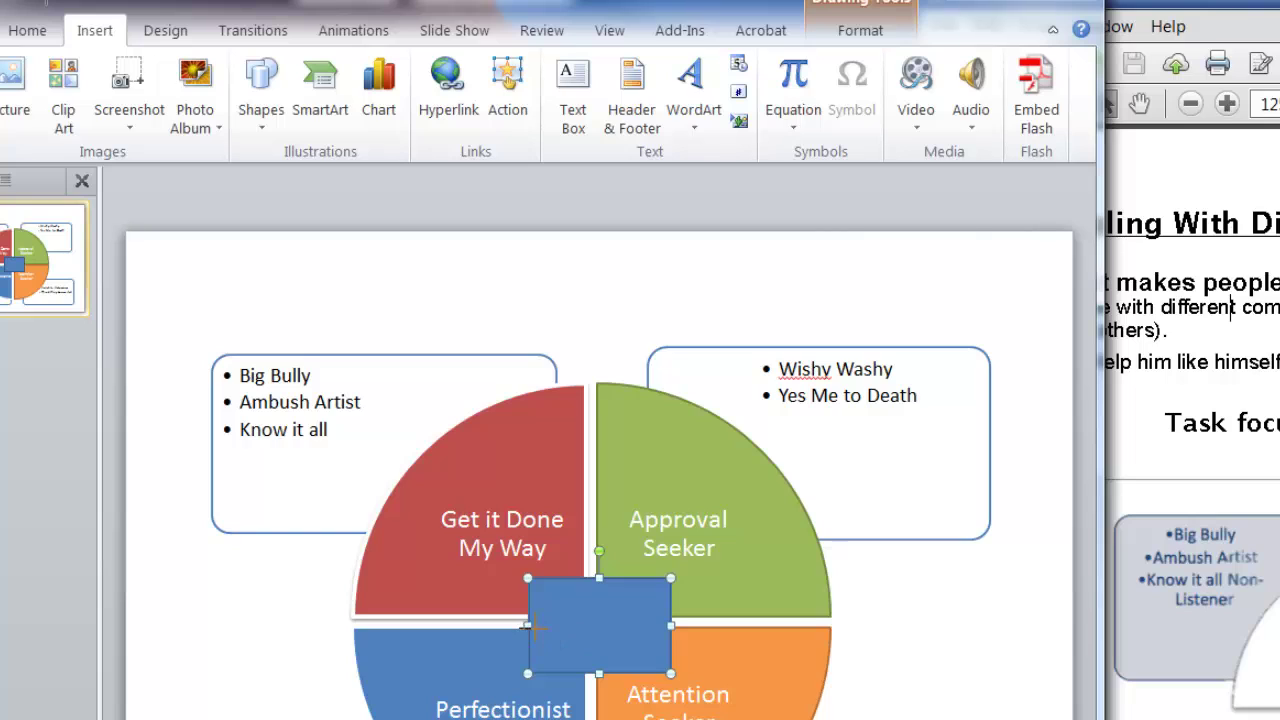
{"action": "left_click_drag", "start_coordinate": [527, 626], "coordinate": [512, 626]}
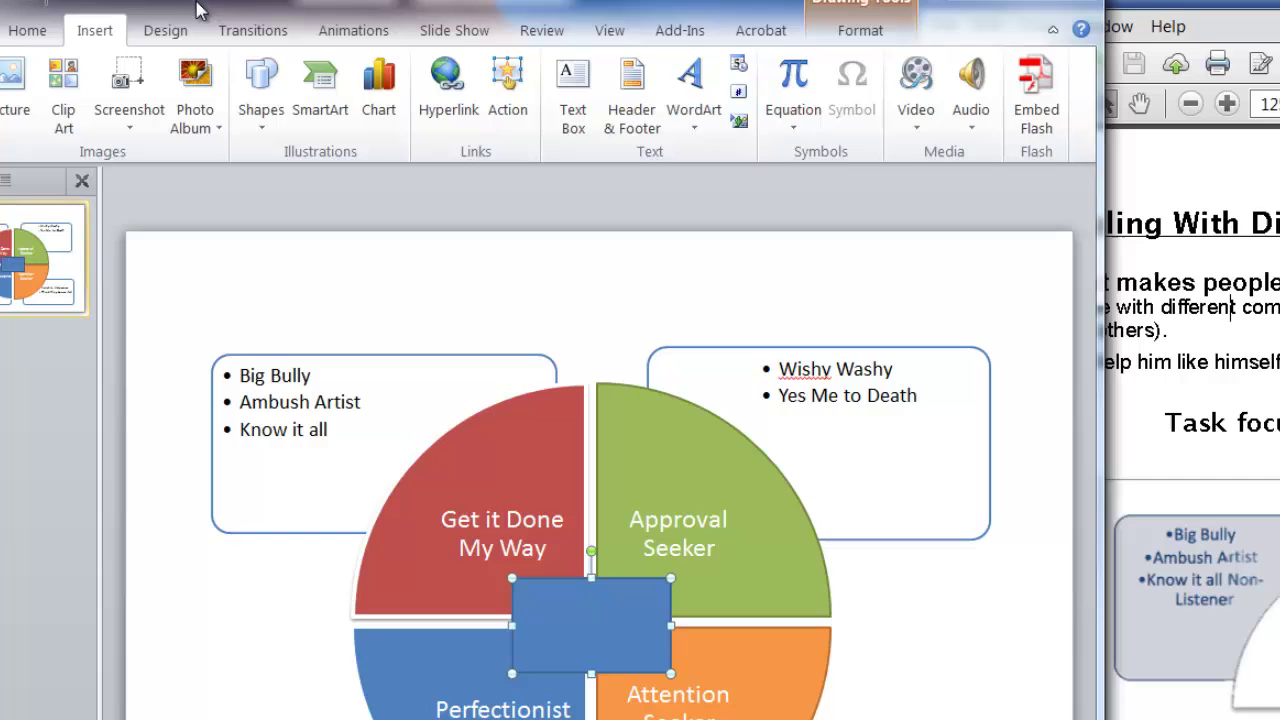
Step: Fill the rectangle with Blue, Accent 1, Lighter 80%
{"action": "left_click", "coordinate": [27, 32]}
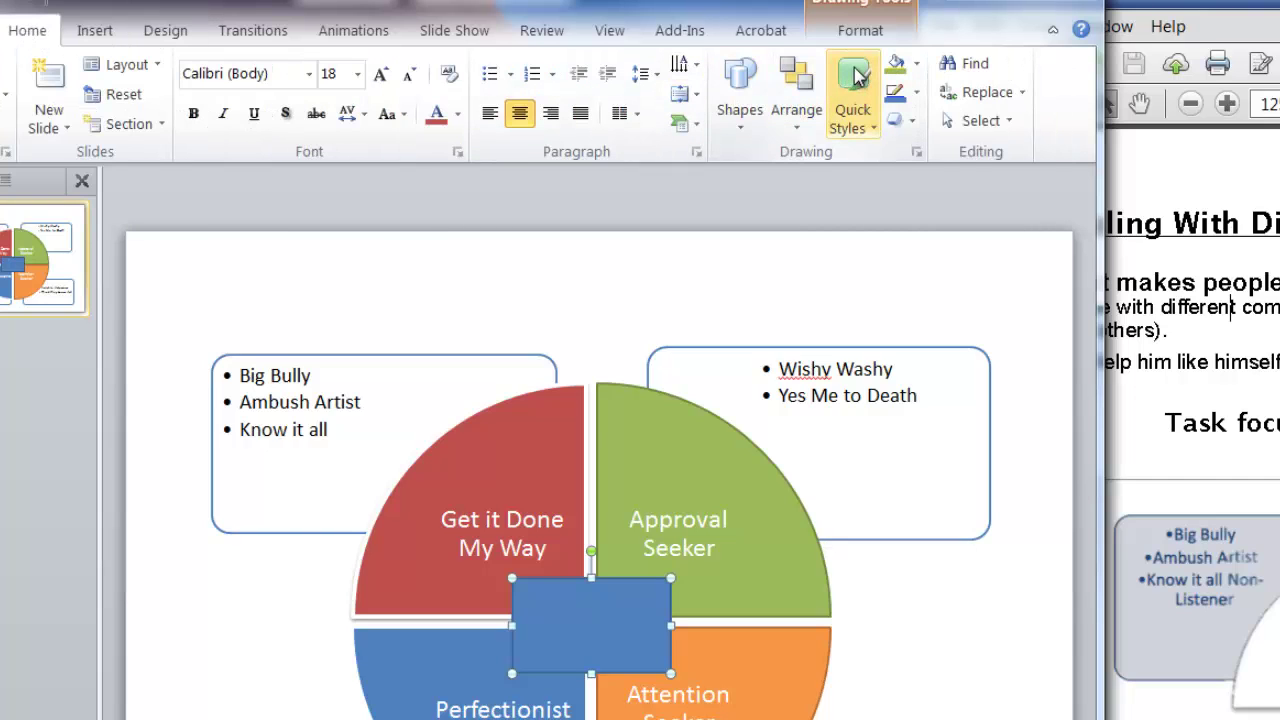
{"action": "left_click", "coordinate": [916, 66]}
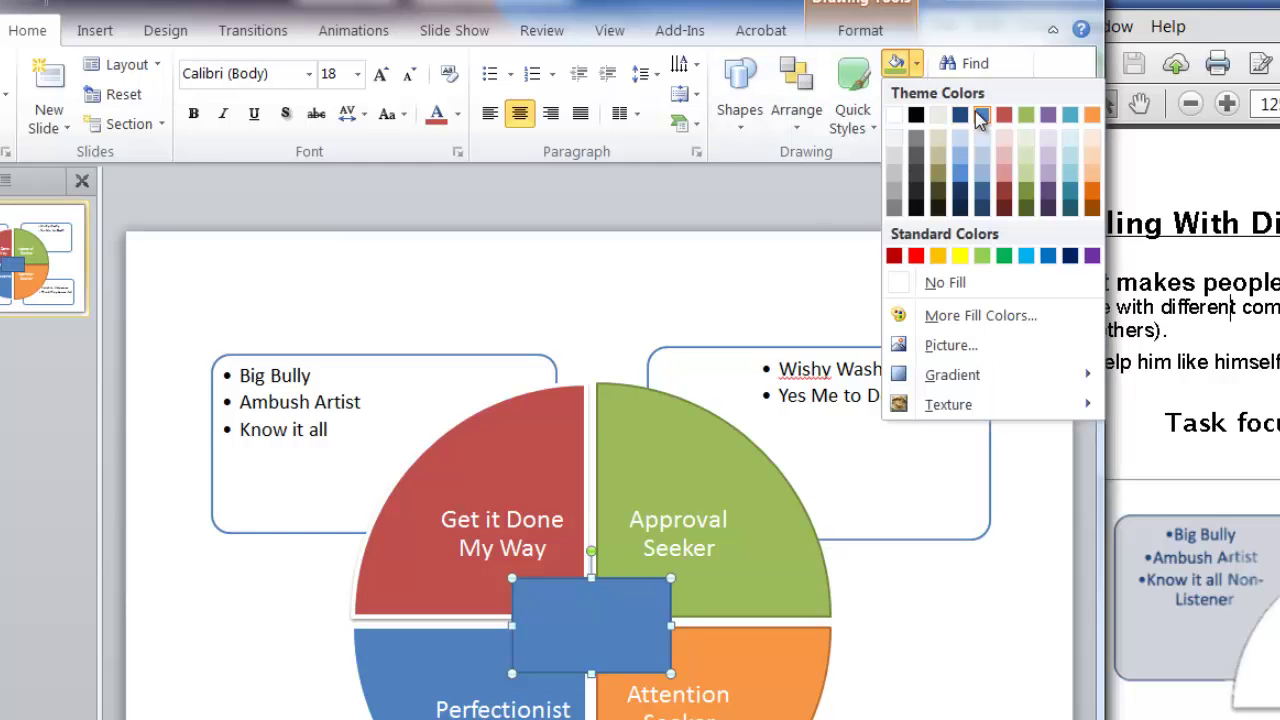
{"action": "left_click", "coordinate": [985, 145]}
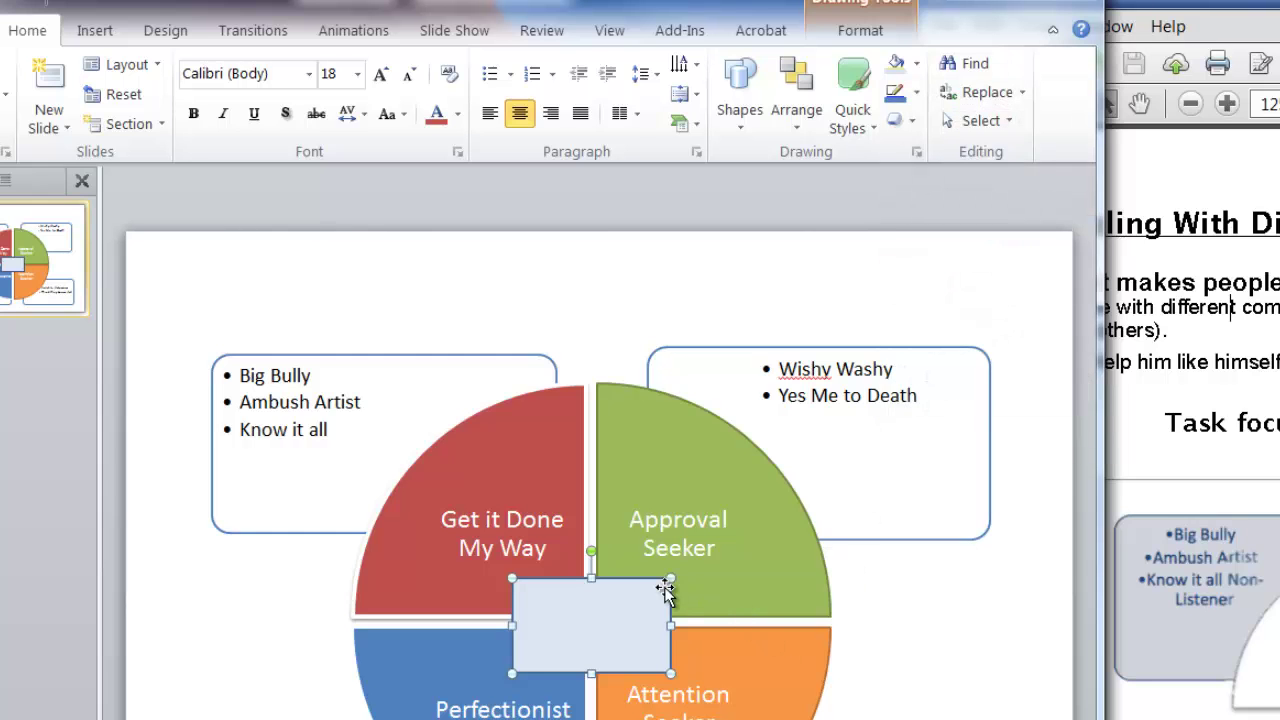
Step: Search clip art for 'angry' and insert the cartoon of two angry people arguing
{"action": "left_click", "coordinate": [100, 34]}
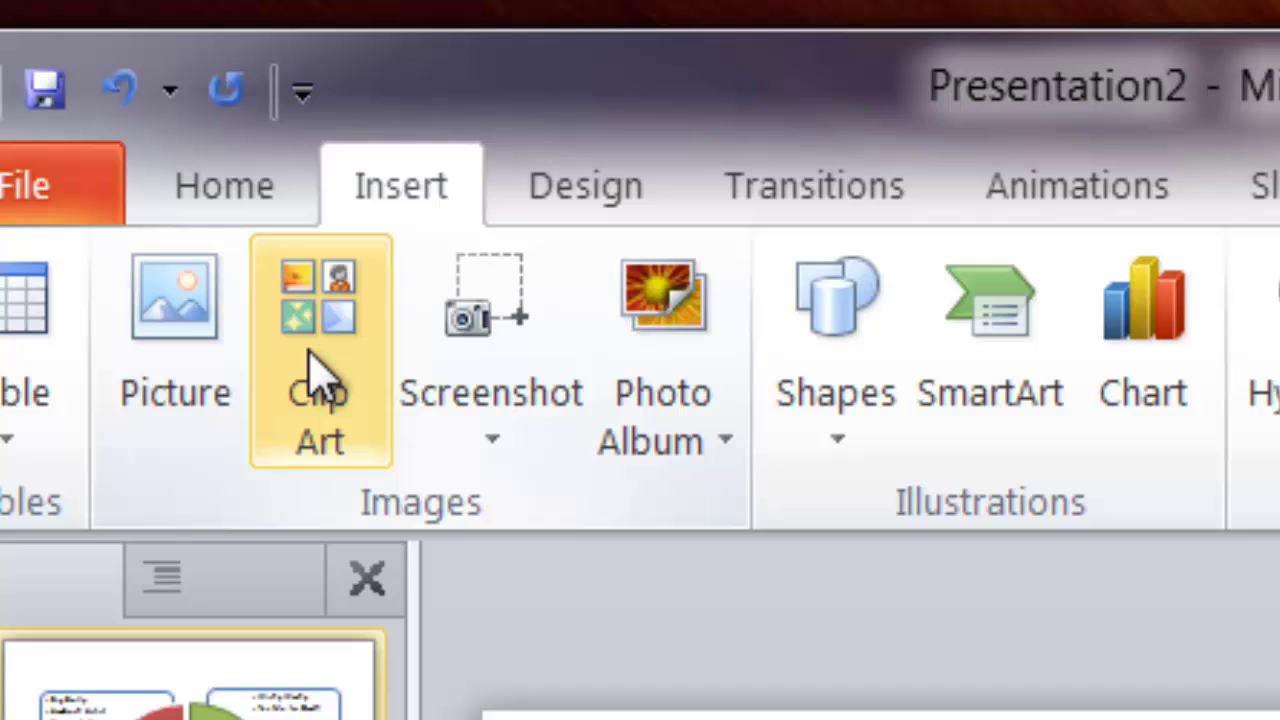
{"action": "left_click", "coordinate": [314, 370]}
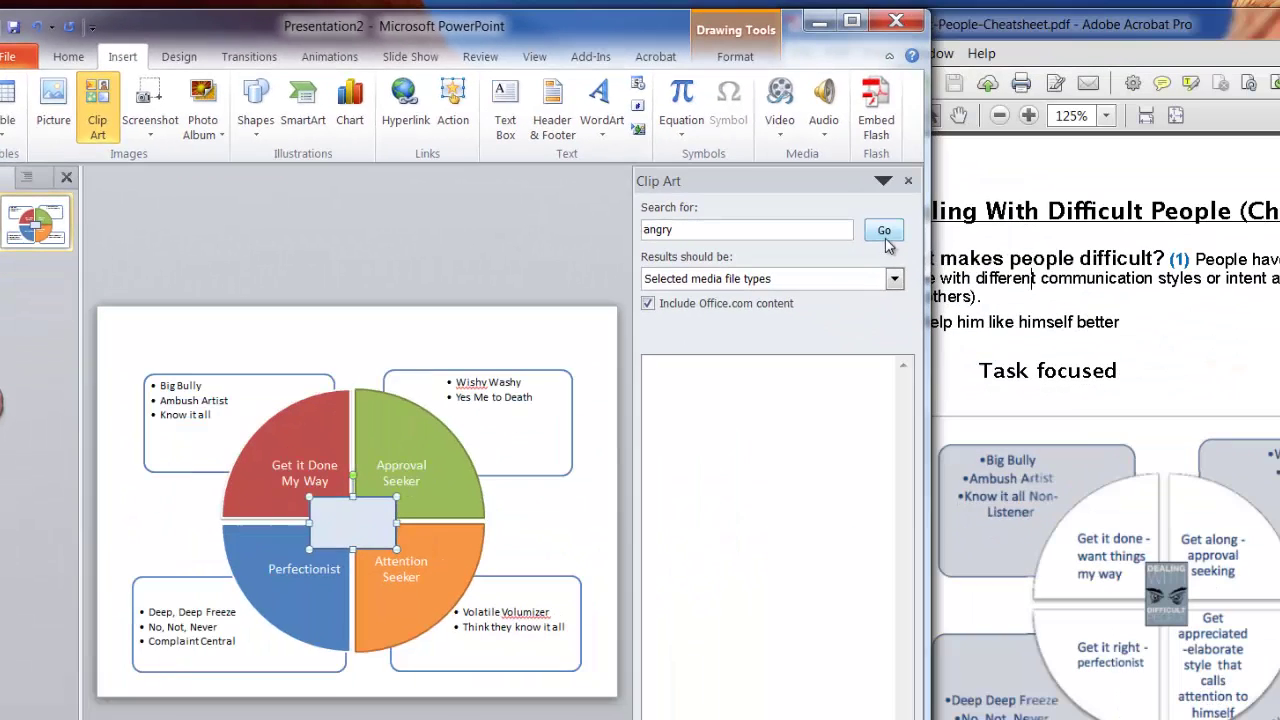
{"action": "left_click", "coordinate": [884, 234]}
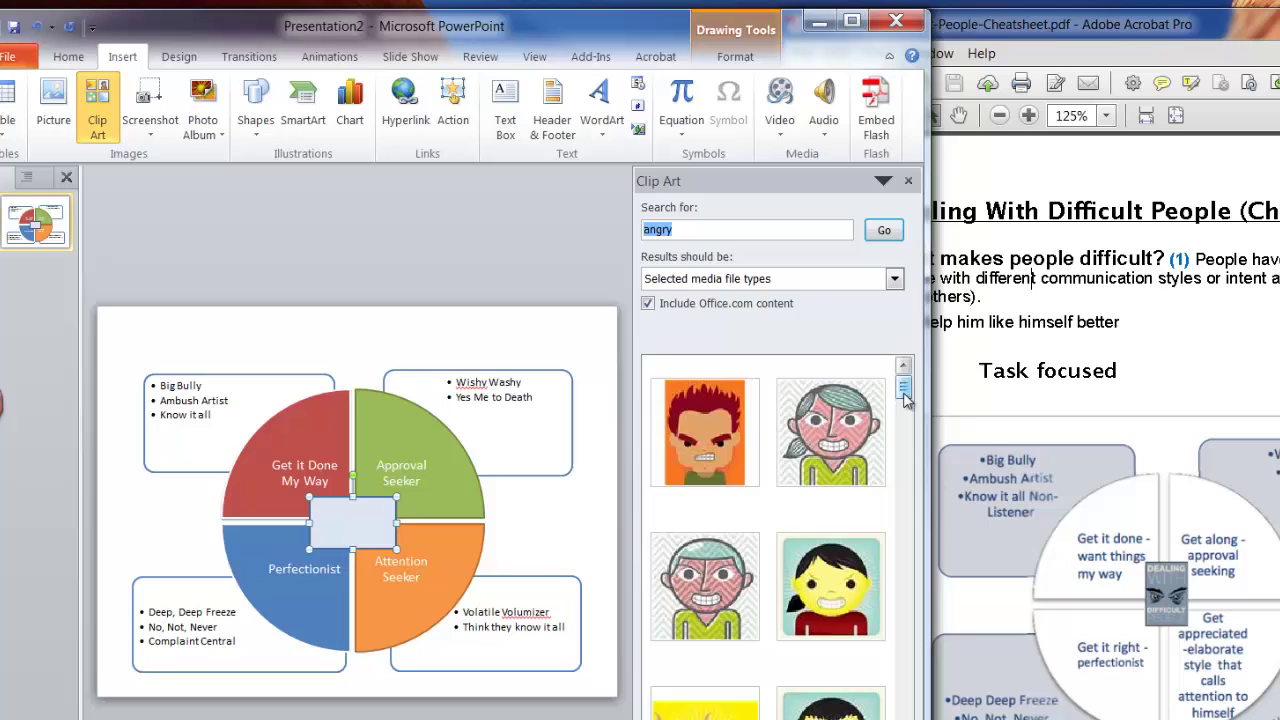
{"action": "scroll", "coordinate": [905, 398], "scroll_direction": "down", "scroll_amount": 3}
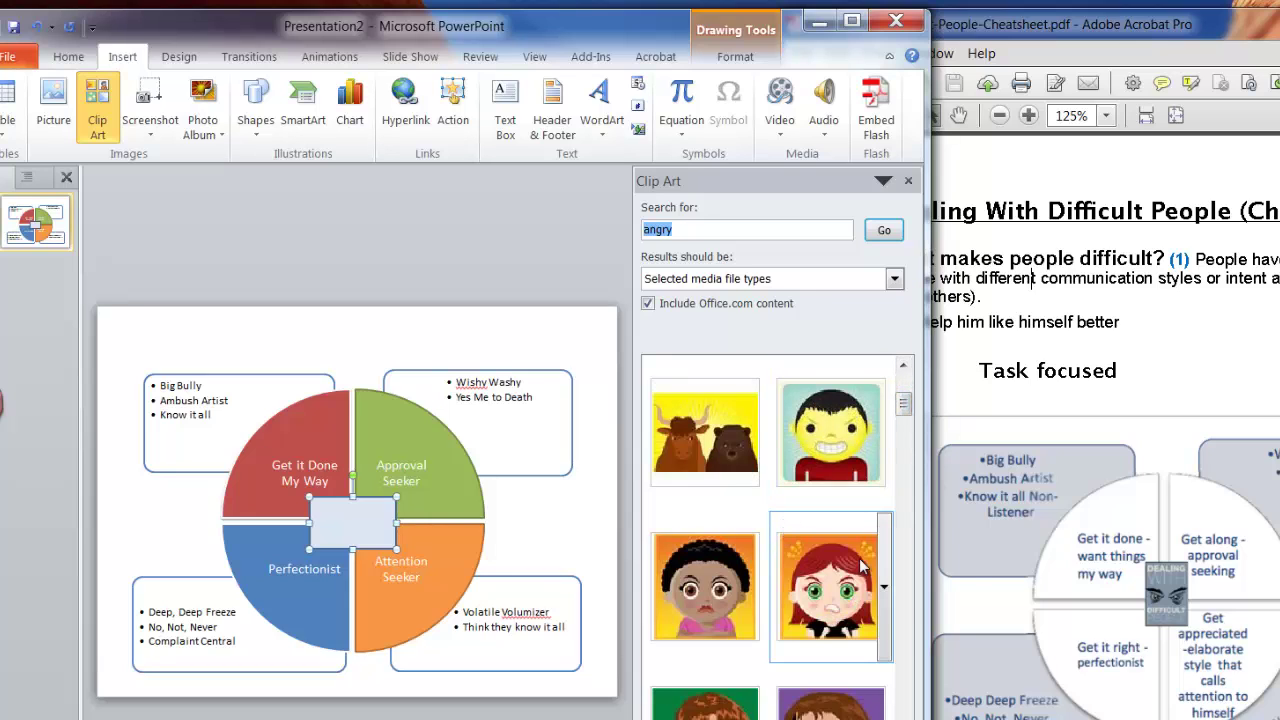
{"action": "scroll", "coordinate": [913, 603], "scroll_direction": "down", "scroll_amount": 3}
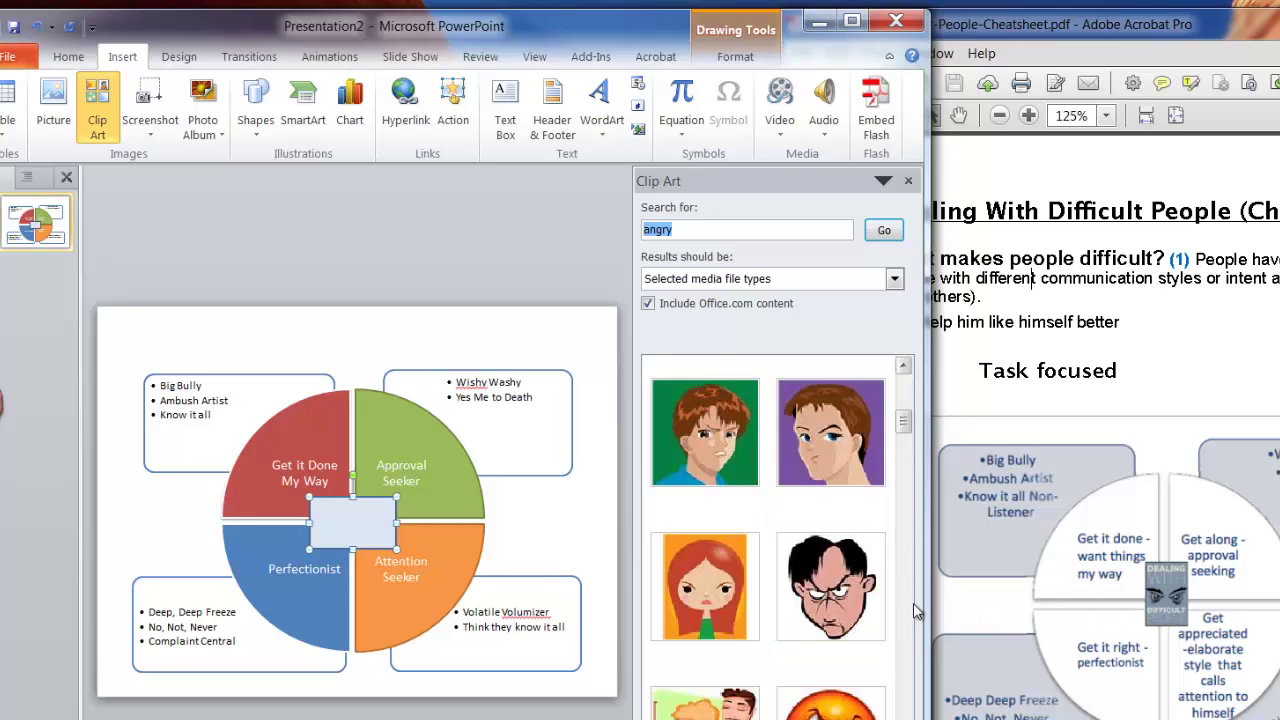
{"action": "scroll", "coordinate": [907, 611], "scroll_direction": "down", "scroll_amount": 3}
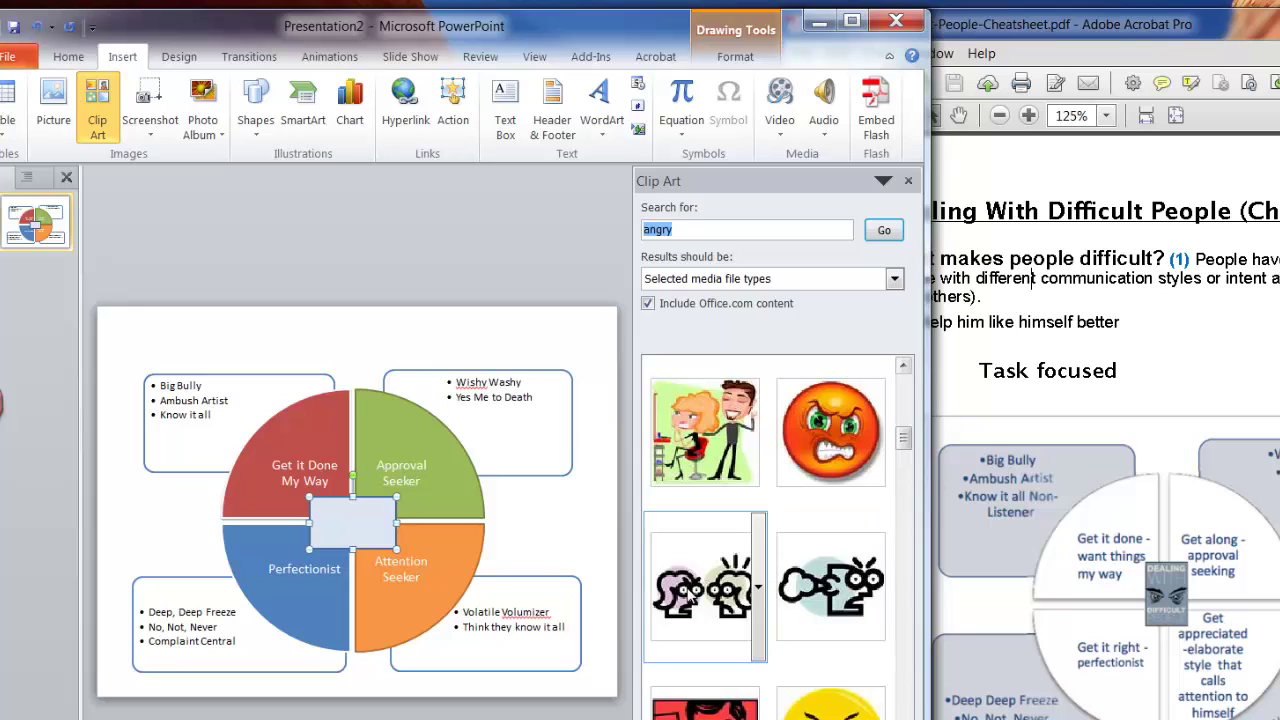
{"action": "left_click", "coordinate": [695, 592]}
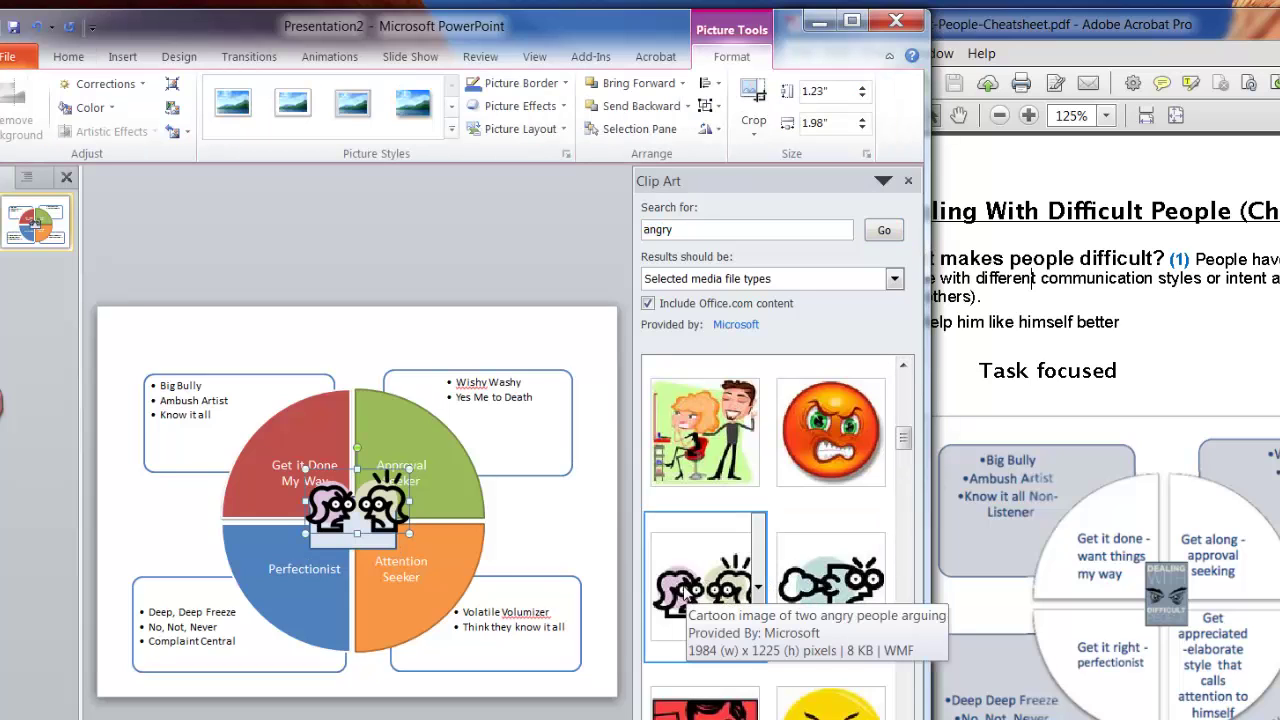
{"action": "left_click", "coordinate": [908, 181]}
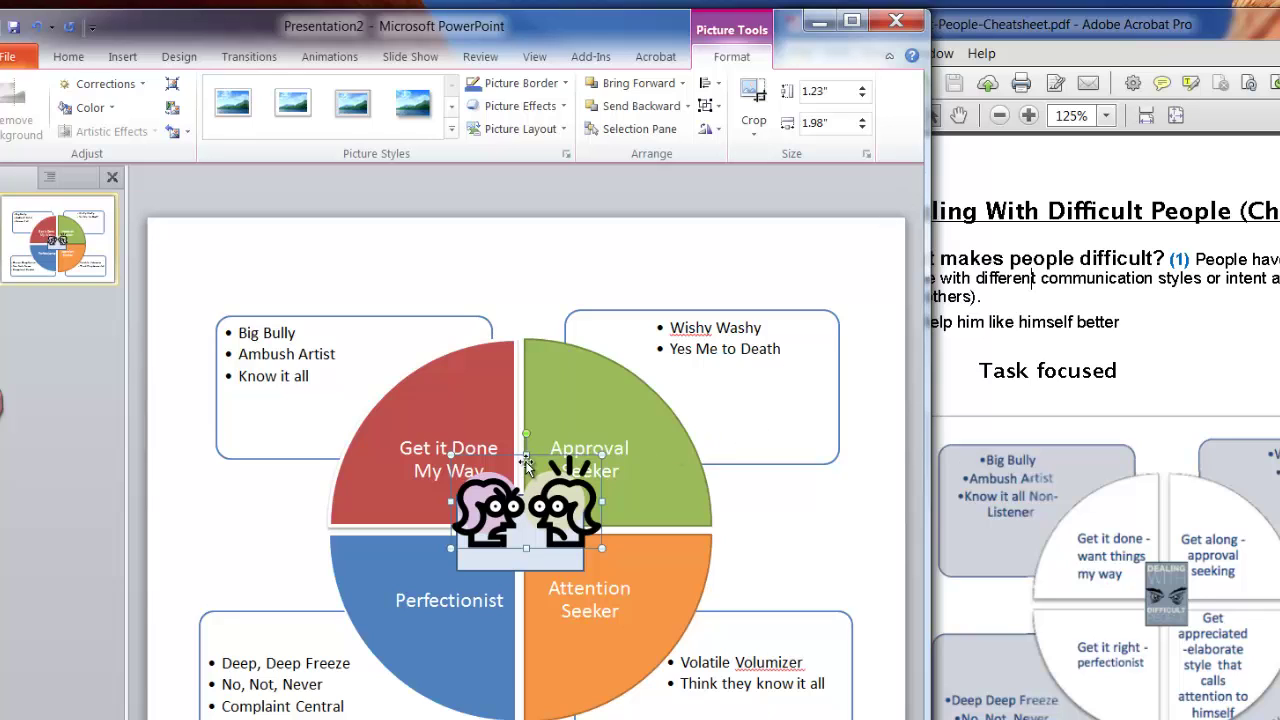
Step: Move the cartoon to the pie centre, then enlarge the light-blue rectangle and nudge it right
{"action": "left_click_drag", "start_coordinate": [524, 465], "coordinate": [552, 399]}
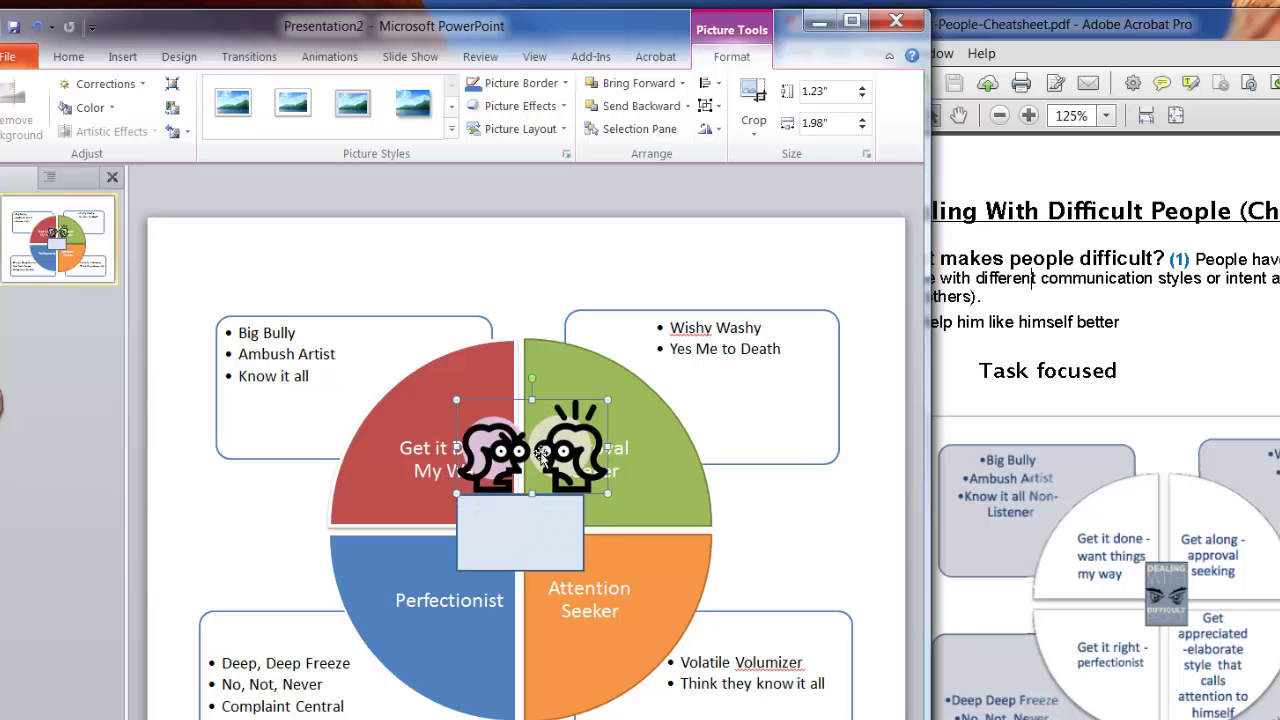
{"action": "left_click", "coordinate": [516, 555]}
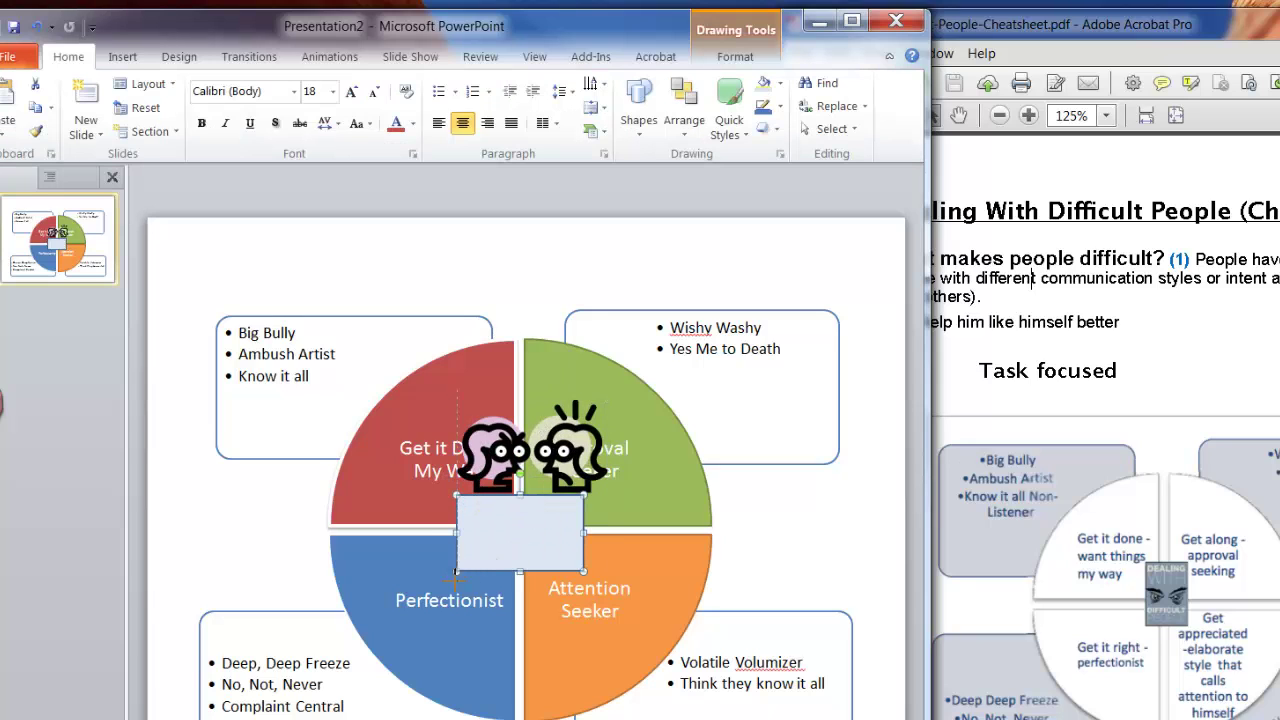
{"action": "left_click_drag", "start_coordinate": [455, 572], "coordinate": [450, 578]}
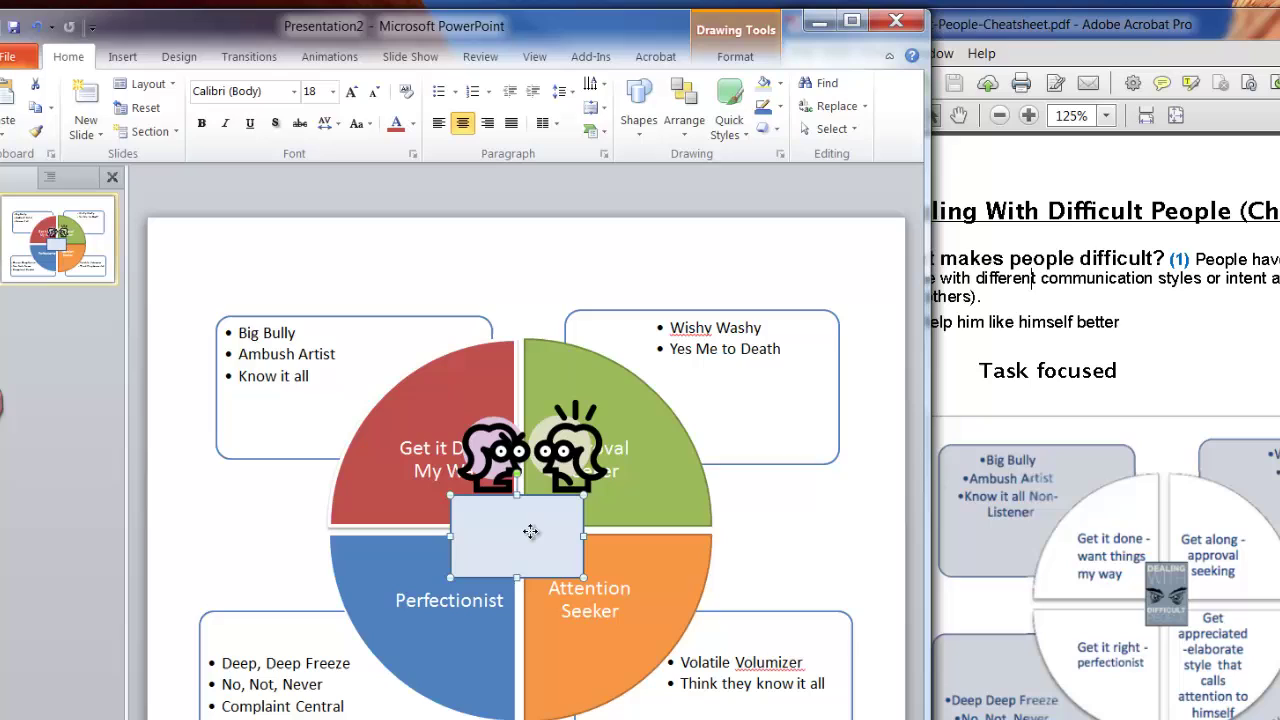
{"action": "left_click_drag", "start_coordinate": [536, 534], "coordinate": [543, 534]}
Step: Drag the cartoon down so it sits on the enlarged light-blue rectangle
{"action": "left_click", "coordinate": [563, 449]}
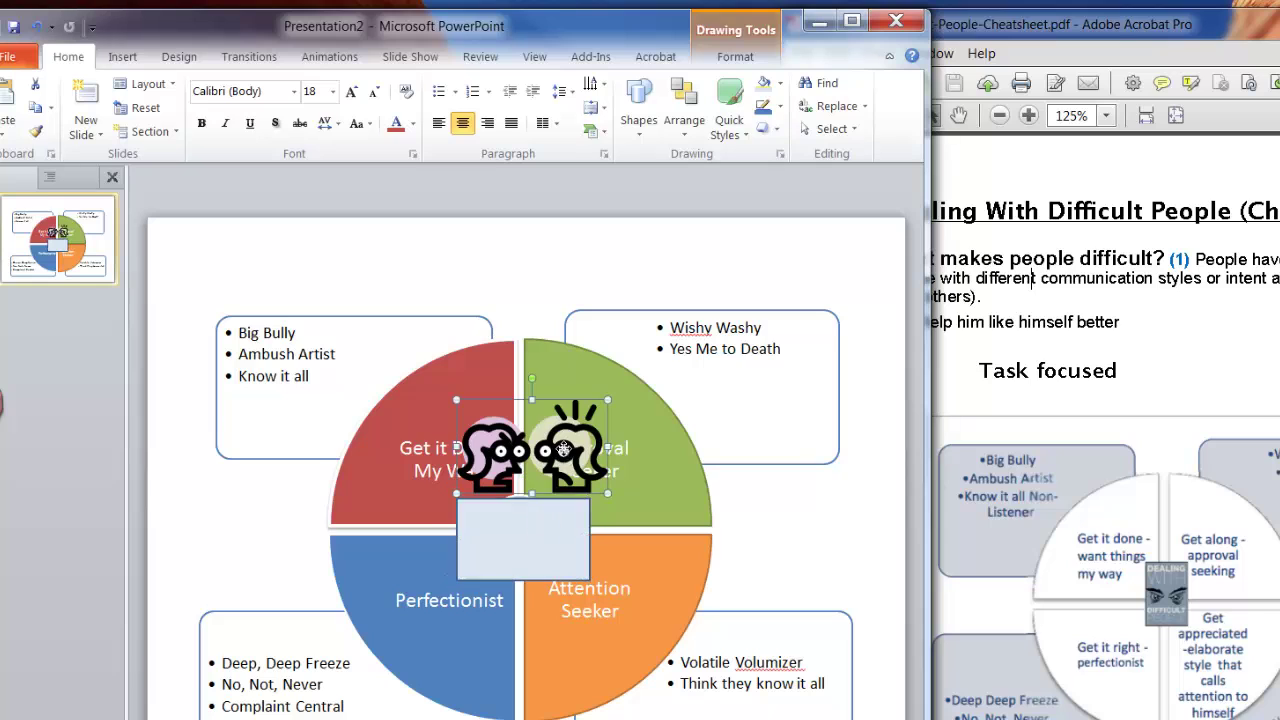
{"action": "left_click_drag", "start_coordinate": [563, 449], "coordinate": [568, 514]}
{"action": "left_click", "coordinate": [790, 533]}
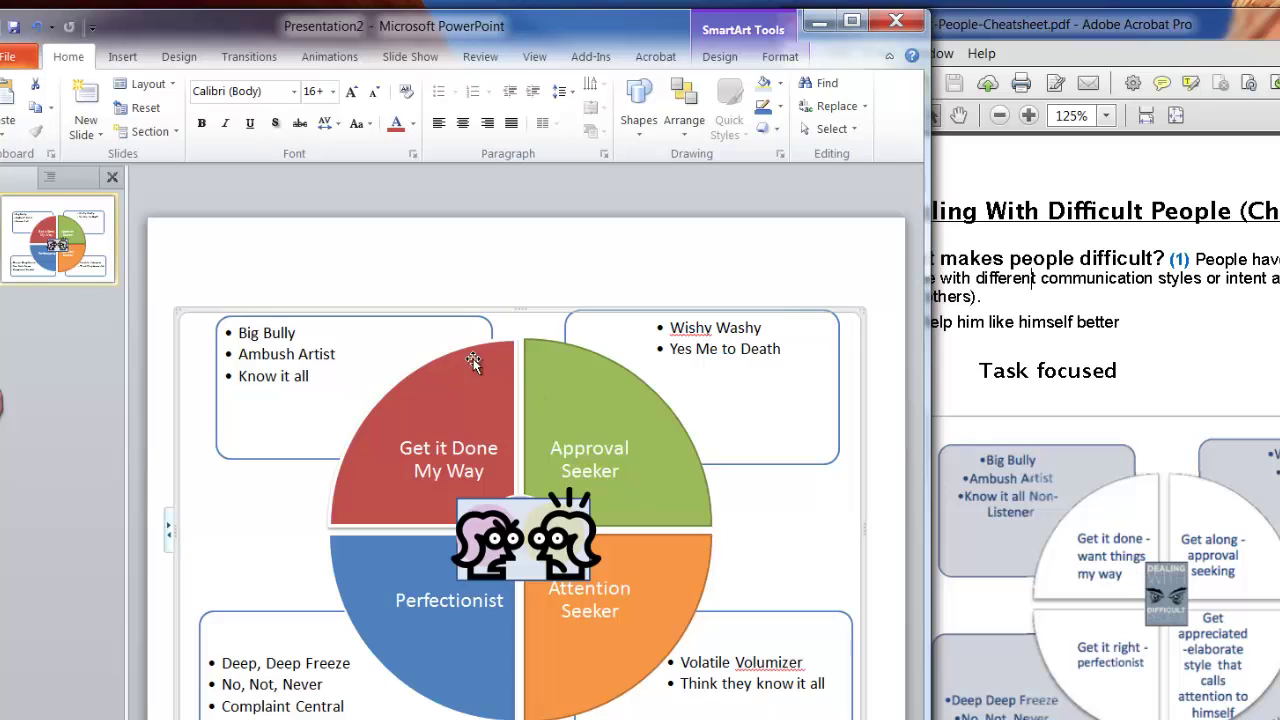
{"action": "left_click", "coordinate": [823, 404]}
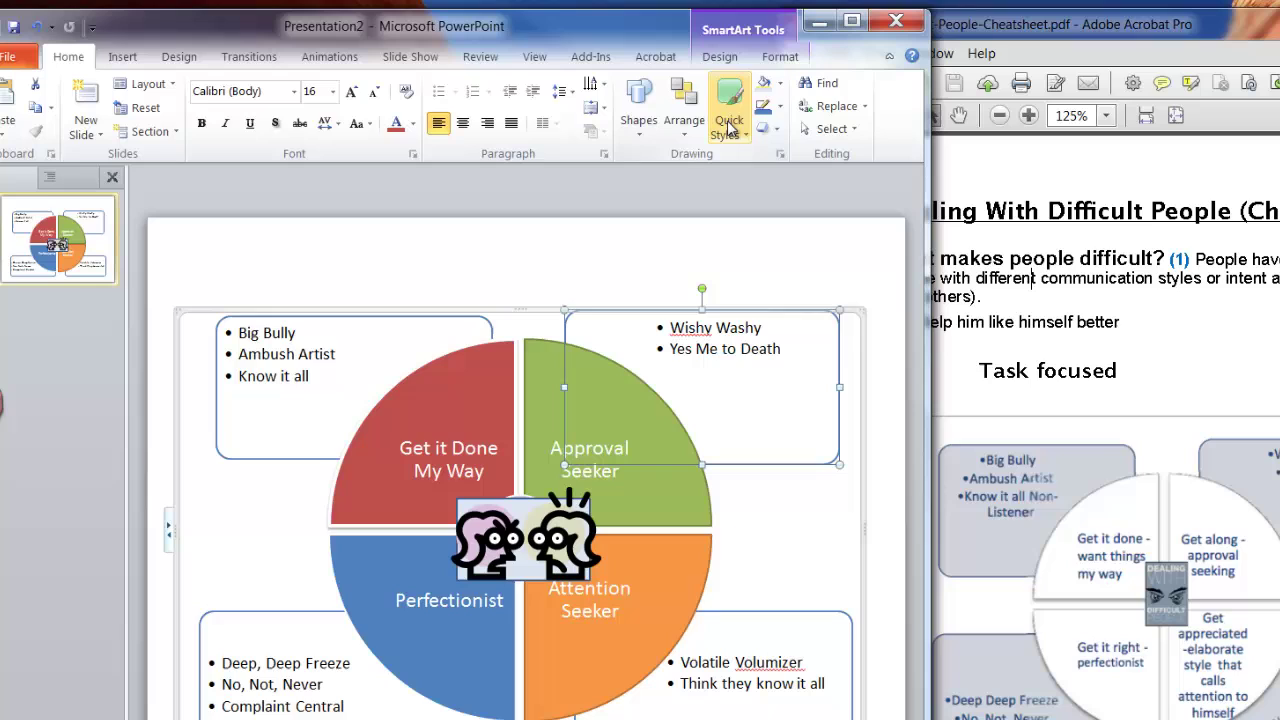
Step: Give the Wishy Washy and Big Bully boxes a light-blue fill, then select the other corner boxes
{"action": "left_click", "coordinate": [775, 92]}
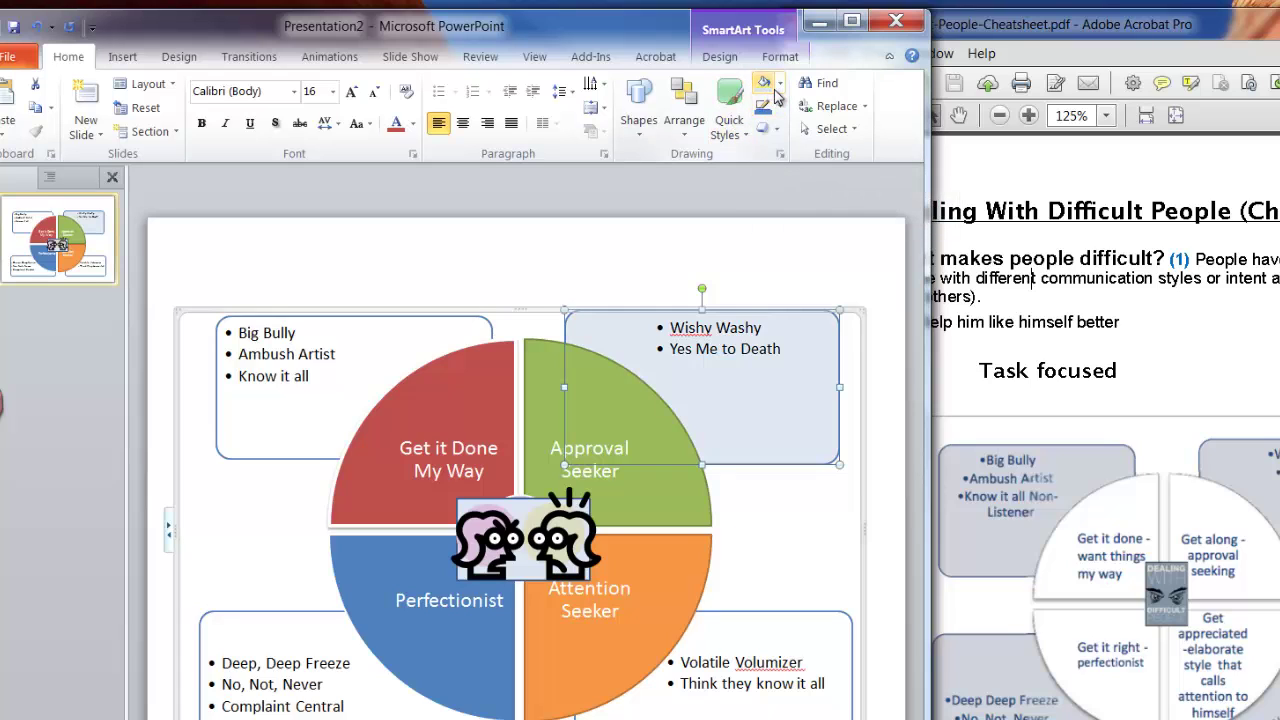
{"action": "left_click", "coordinate": [305, 420]}
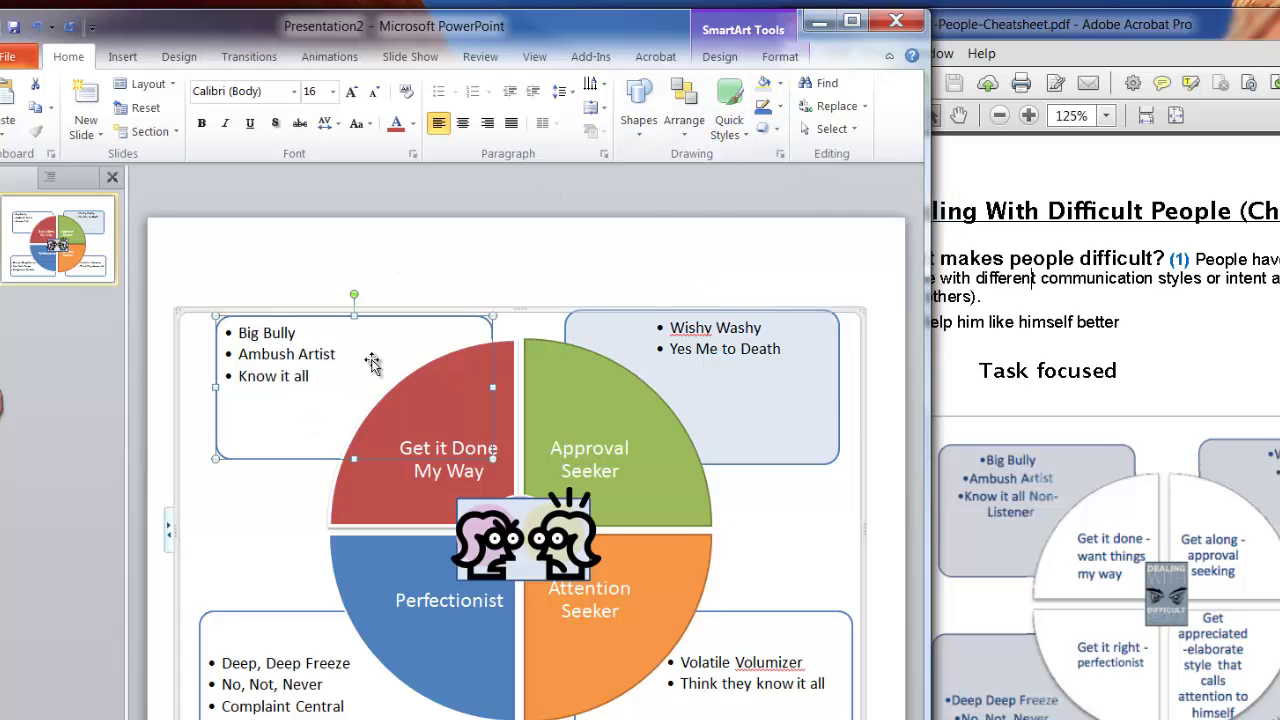
{"action": "left_click", "coordinate": [770, 90]}
{"action": "left_click", "coordinate": [348, 700]}
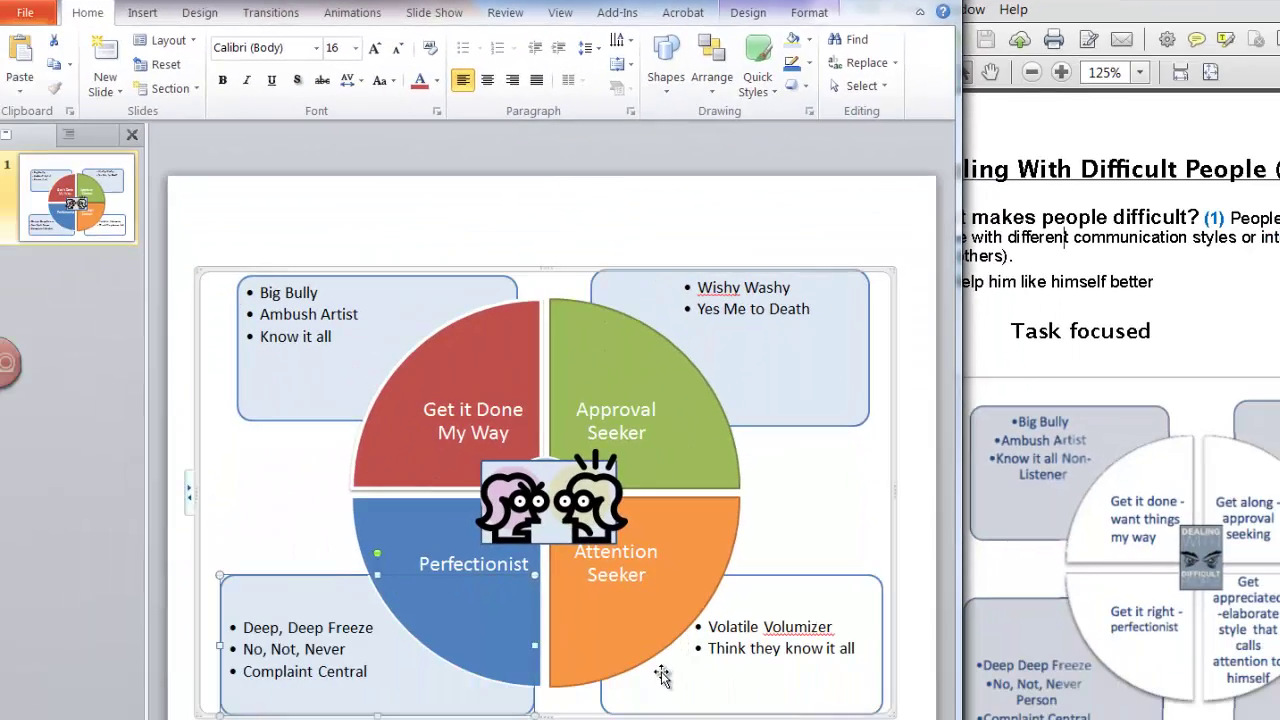
{"action": "left_click", "coordinate": [663, 677]}
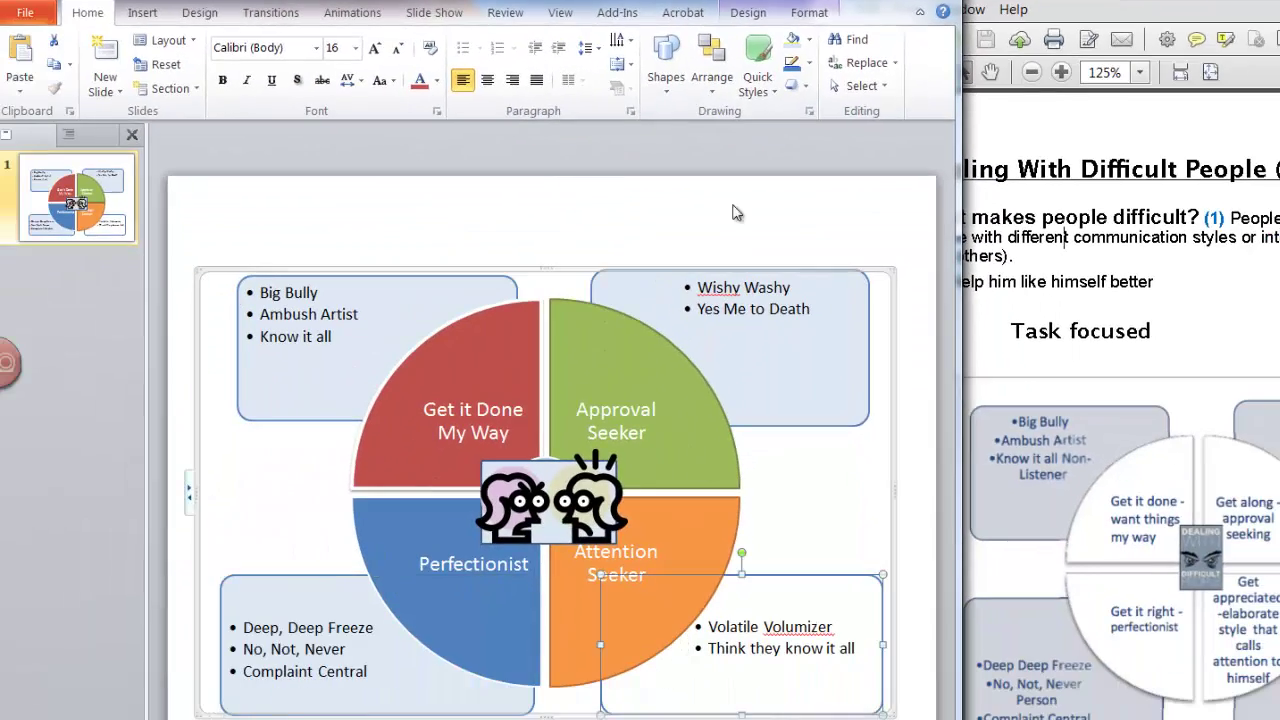
{"action": "left_click", "coordinate": [1010, 325]}
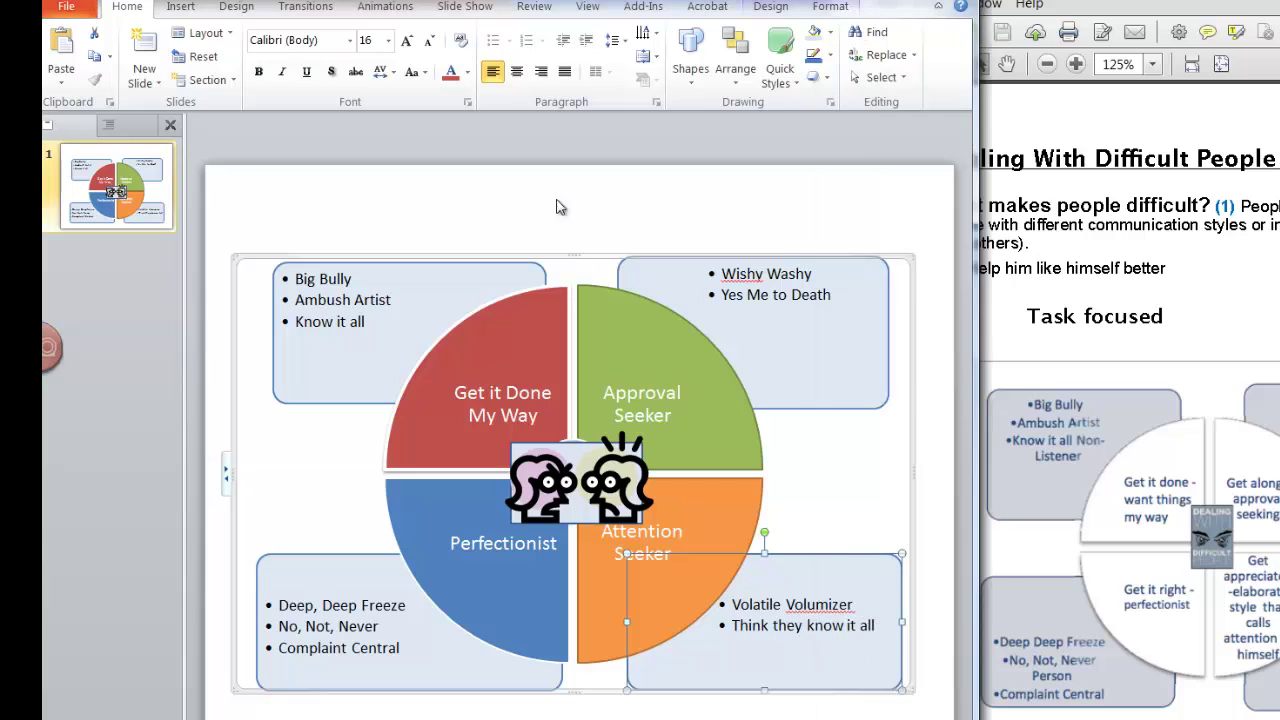
Step: Insert orange WordArt at the top of the slide reading 'Task Focused'
{"action": "left_click", "coordinate": [183, 14]}
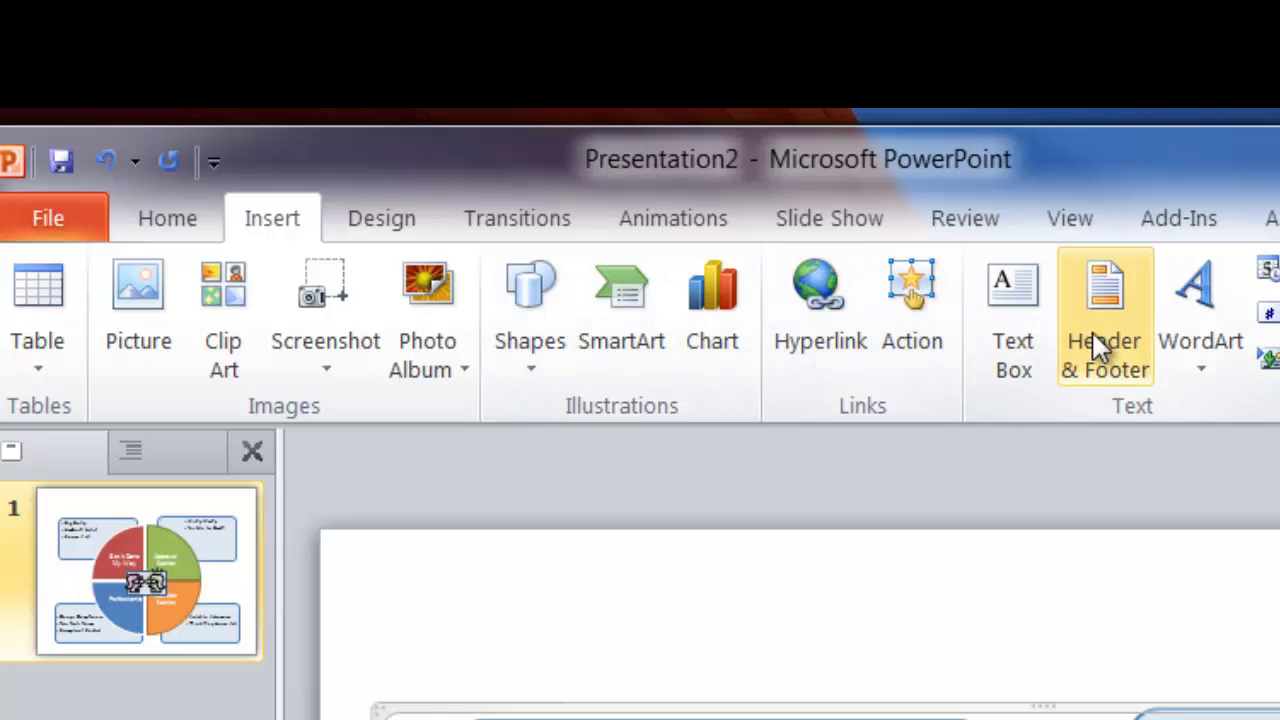
{"action": "left_click", "coordinate": [1180, 343]}
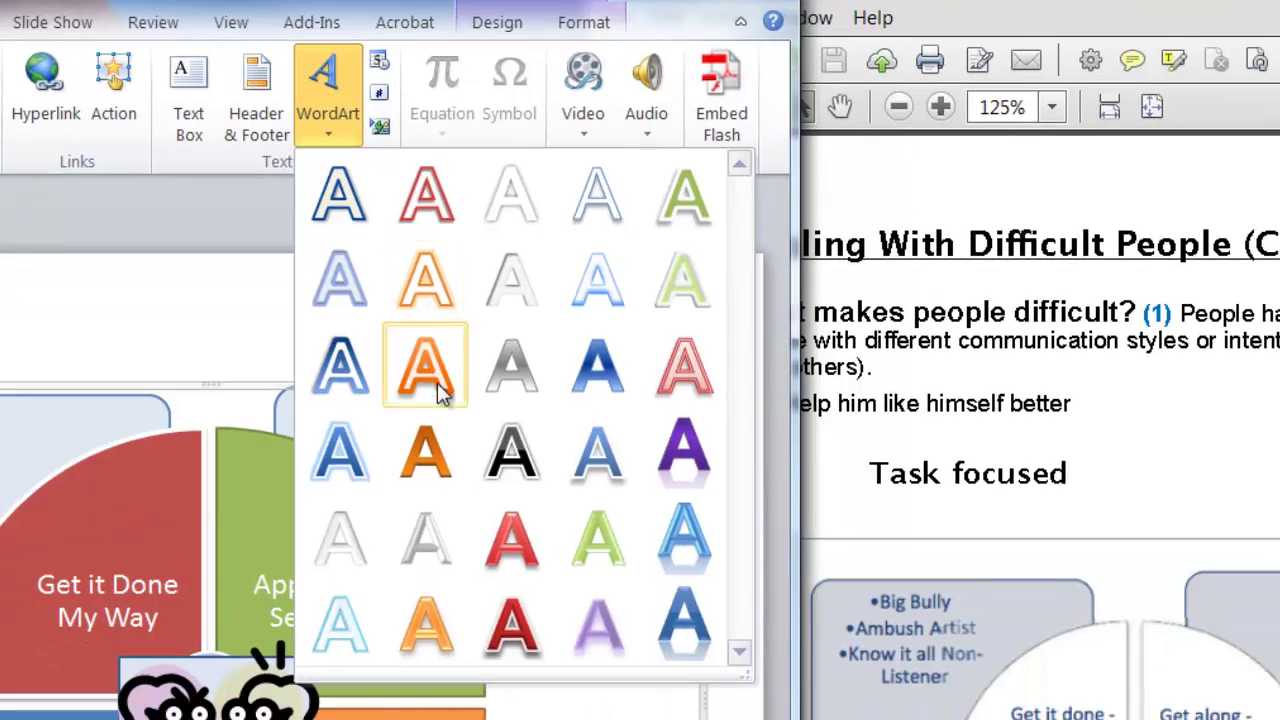
{"action": "left_click", "coordinate": [433, 473]}
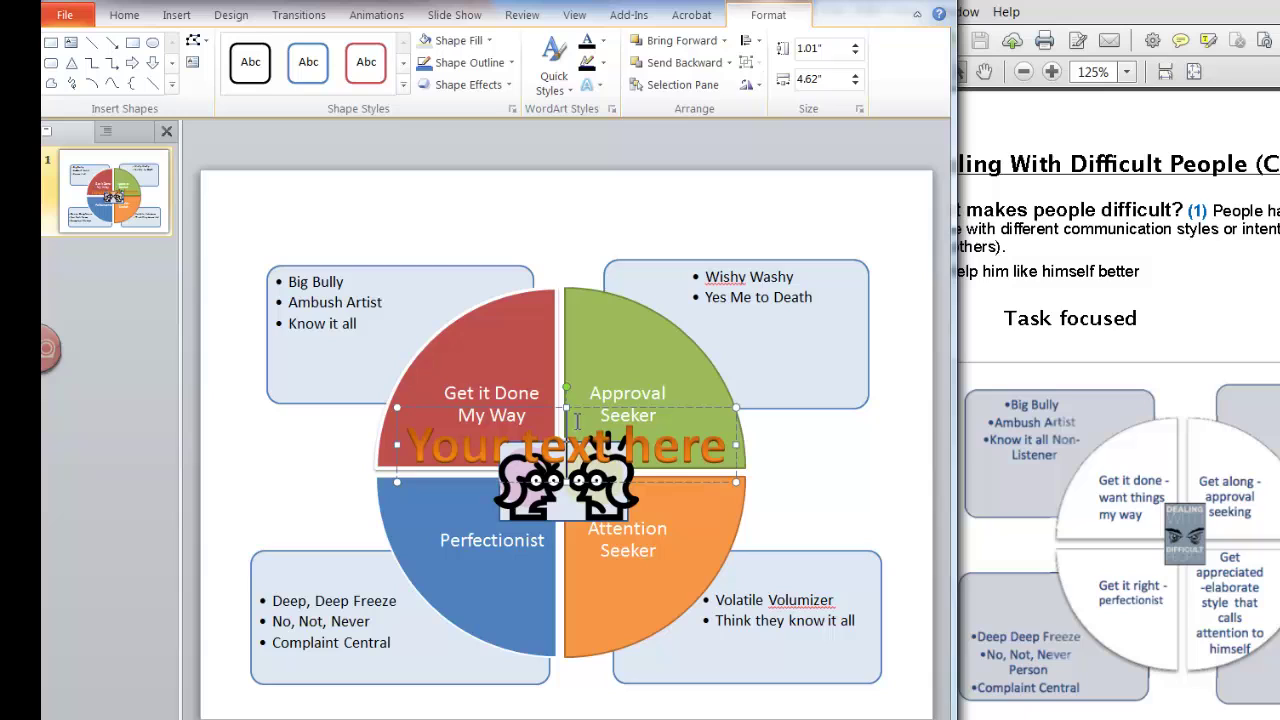
{"action": "left_click_drag", "start_coordinate": [570, 408], "coordinate": [437, 173]}
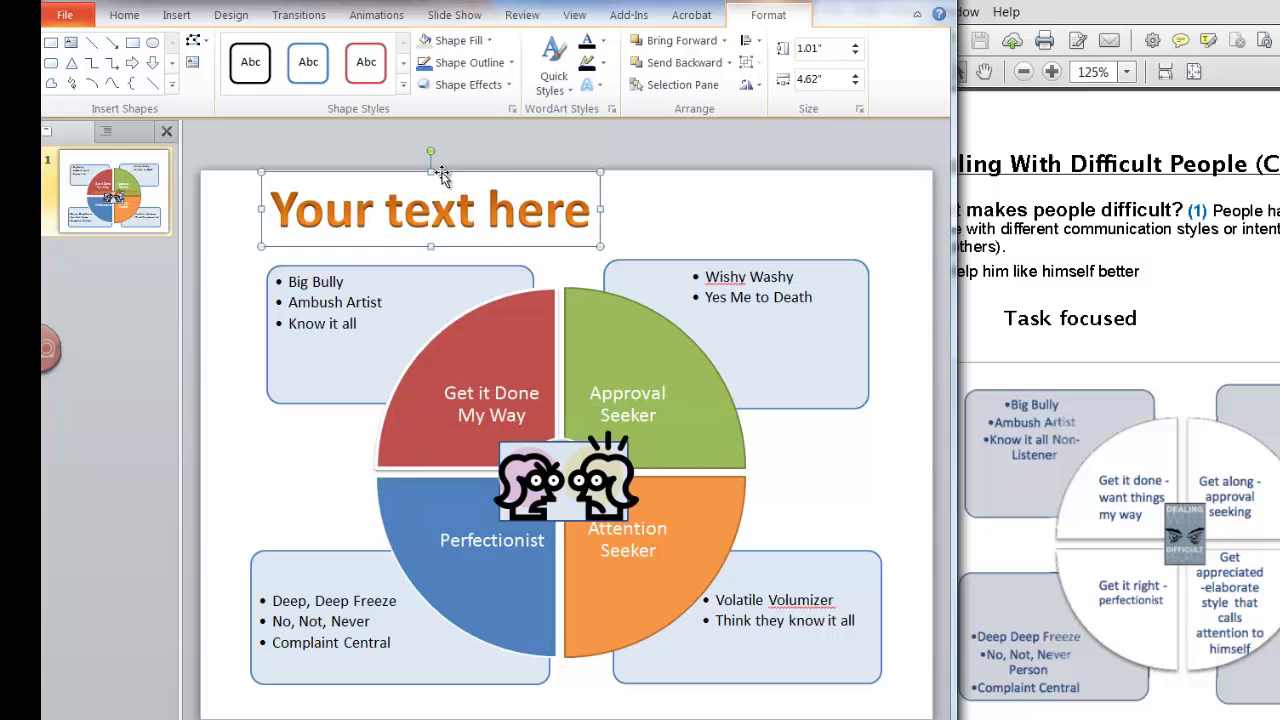
{"action": "left_click", "coordinate": [359, 222]}
{"action": "left_click_drag", "start_coordinate": [268, 212], "coordinate": [509, 229]}
{"action": "type", "text": "Task"}
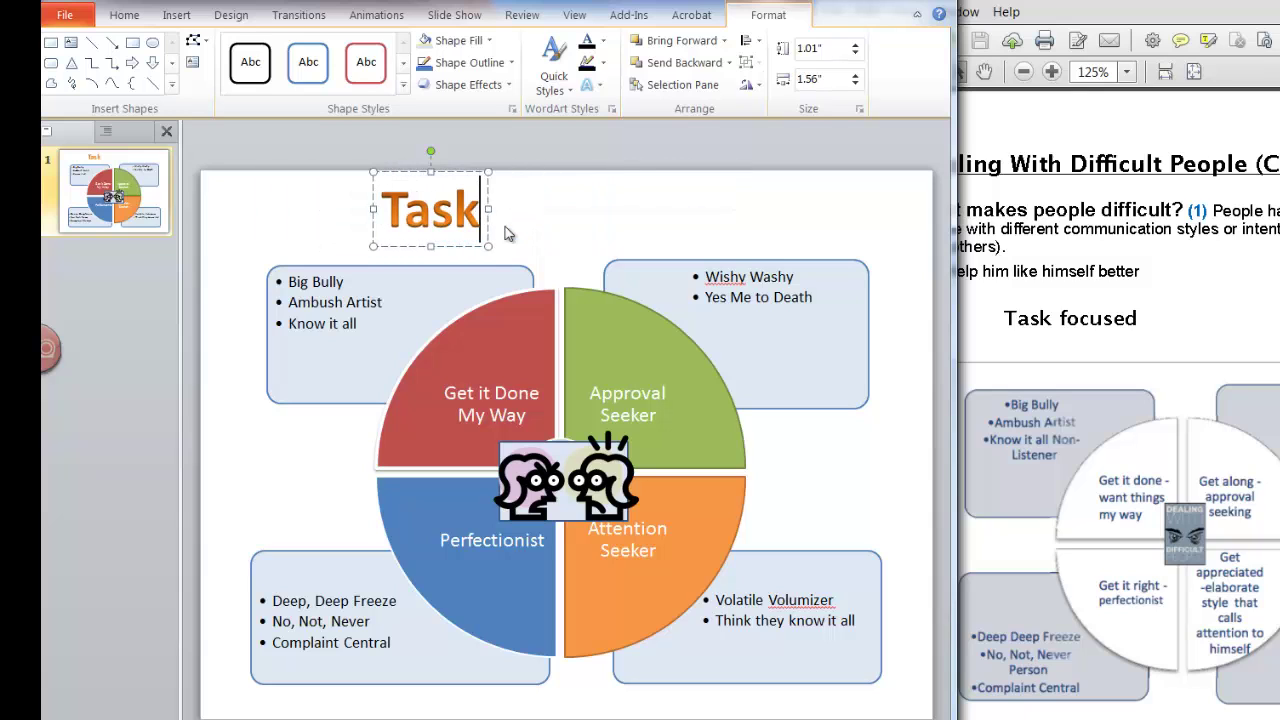
{"action": "type", "text": " Focused"}
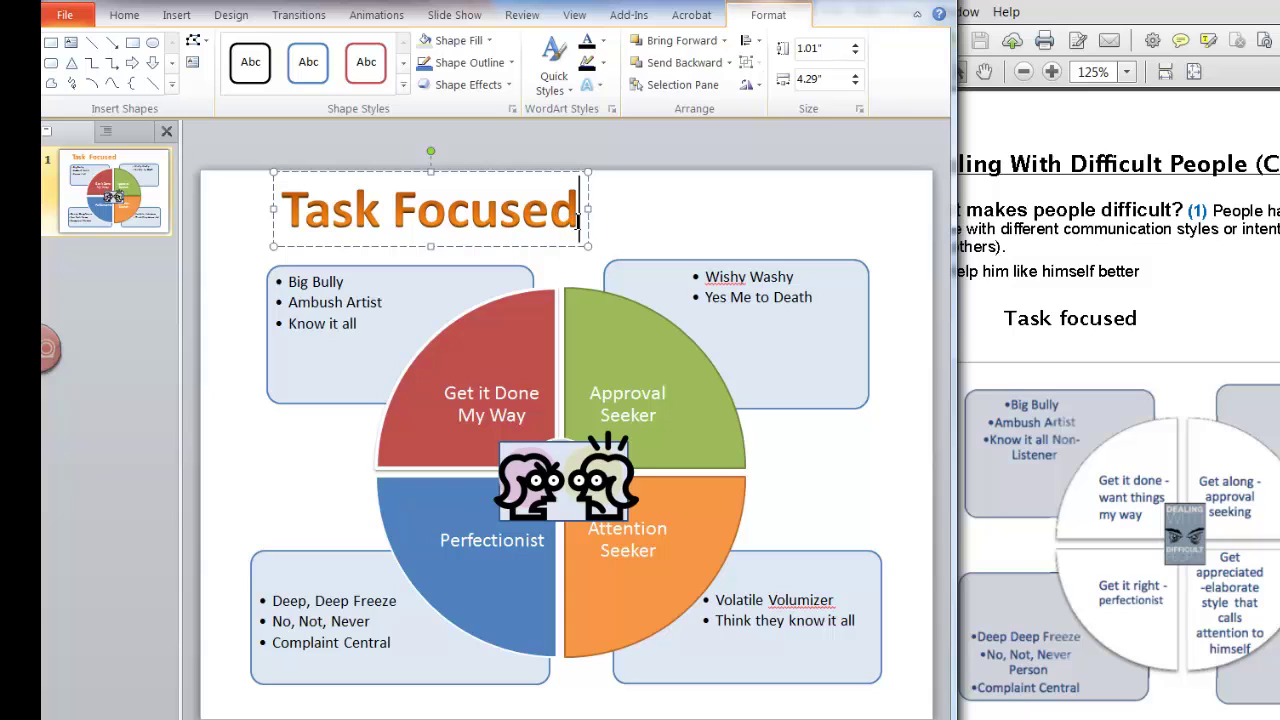
Step: Shrink the Task Focused heading to 44 pt and move it left above the red quadrant
{"action": "left_click_drag", "start_coordinate": [580, 218], "coordinate": [281, 208]}
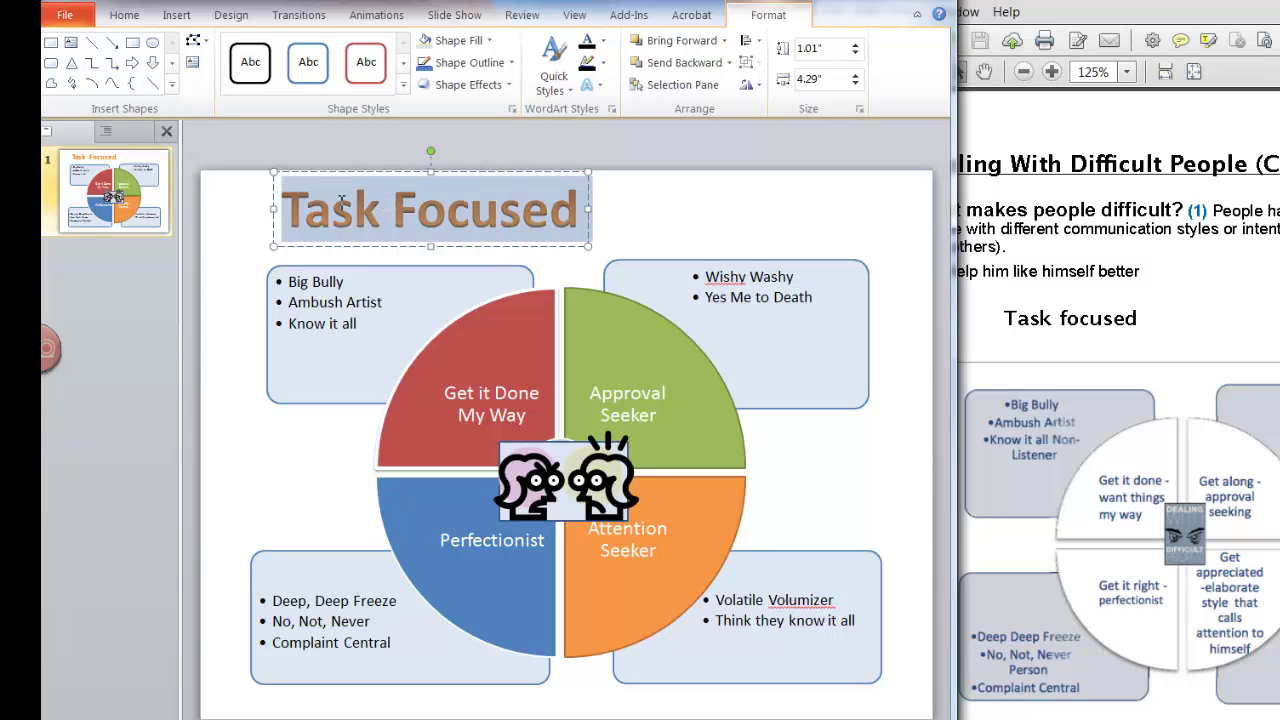
{"action": "left_click", "coordinate": [127, 16]}
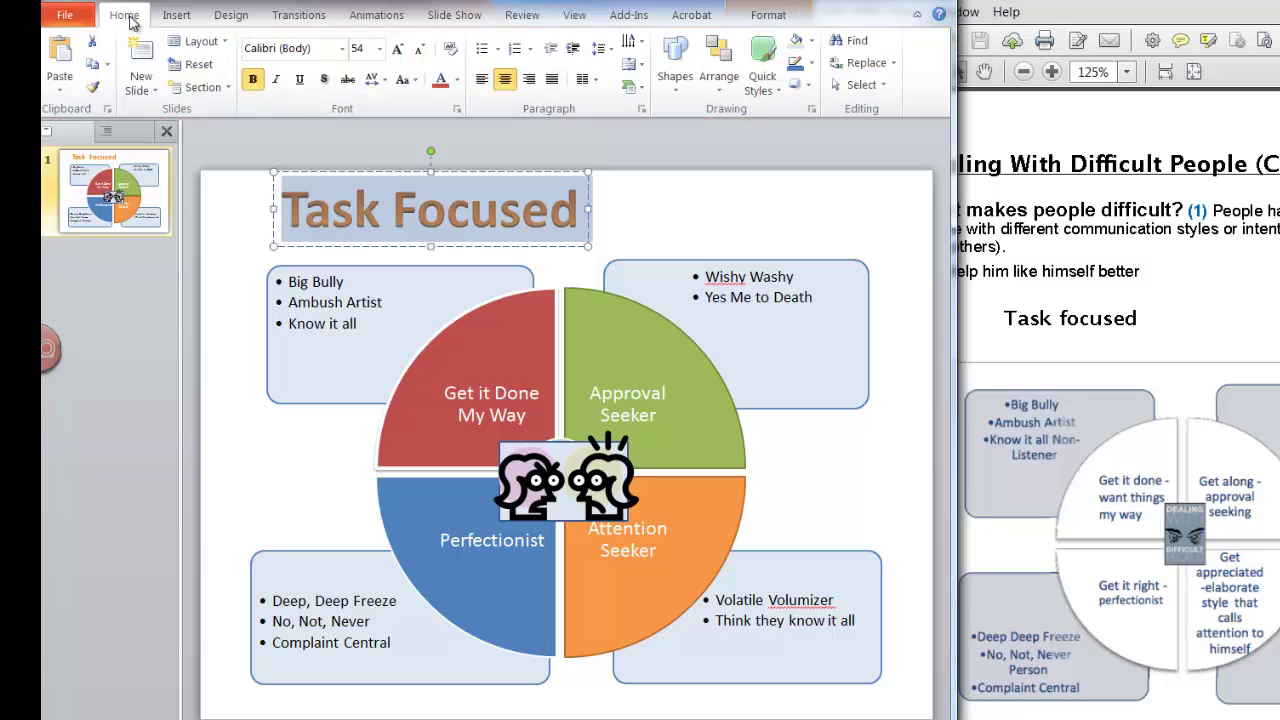
{"action": "left_click", "coordinate": [420, 52]}
{"action": "left_click", "coordinate": [420, 52]}
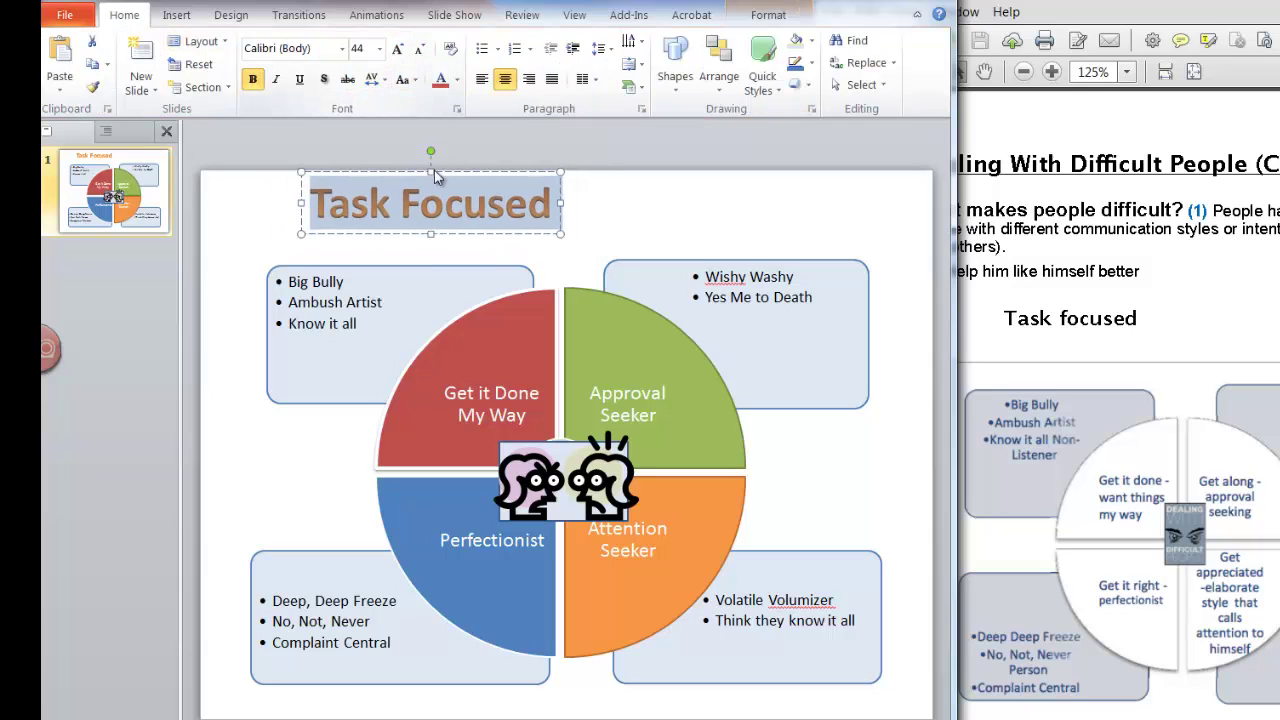
{"action": "left_click", "coordinate": [430, 177]}
{"action": "left_click_drag", "start_coordinate": [430, 177], "coordinate": [397, 193]}
{"action": "left_click", "coordinate": [427, 218]}
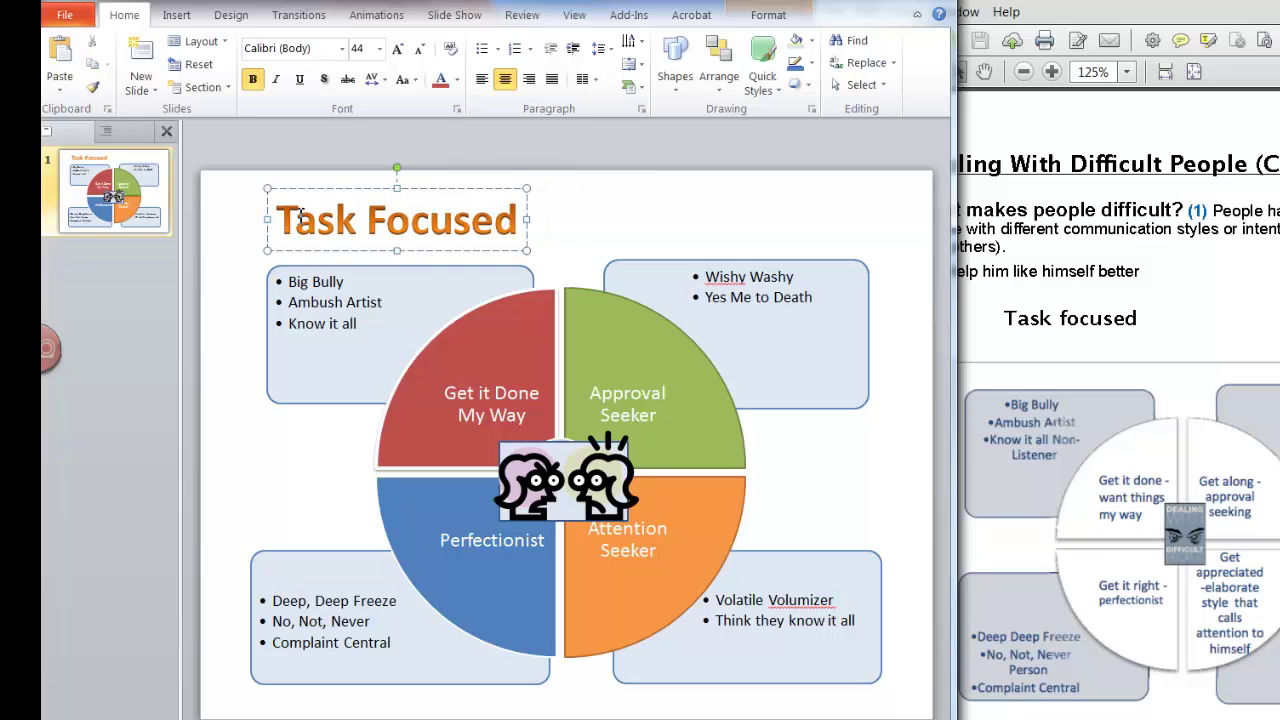
Step: Colour the Task Focused heading text Red, Accent 2
{"action": "left_click_drag", "start_coordinate": [284, 227], "coordinate": [522, 222]}
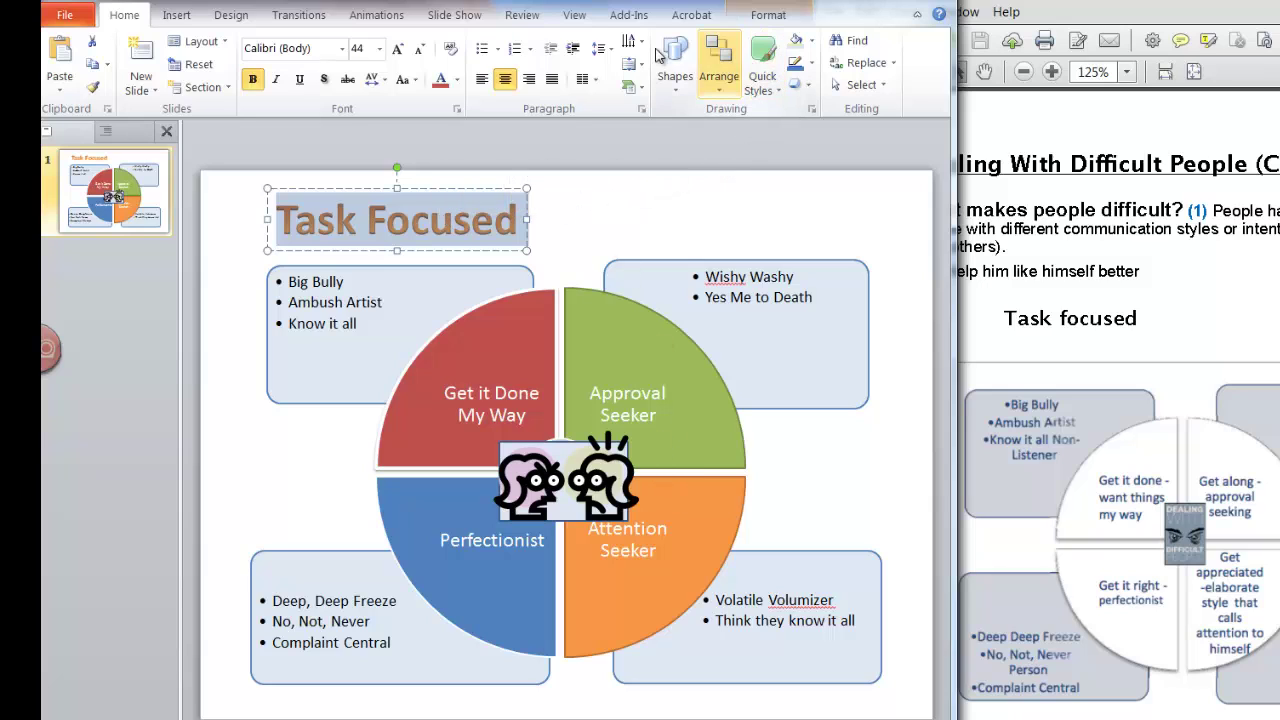
{"action": "left_click", "coordinate": [460, 82]}
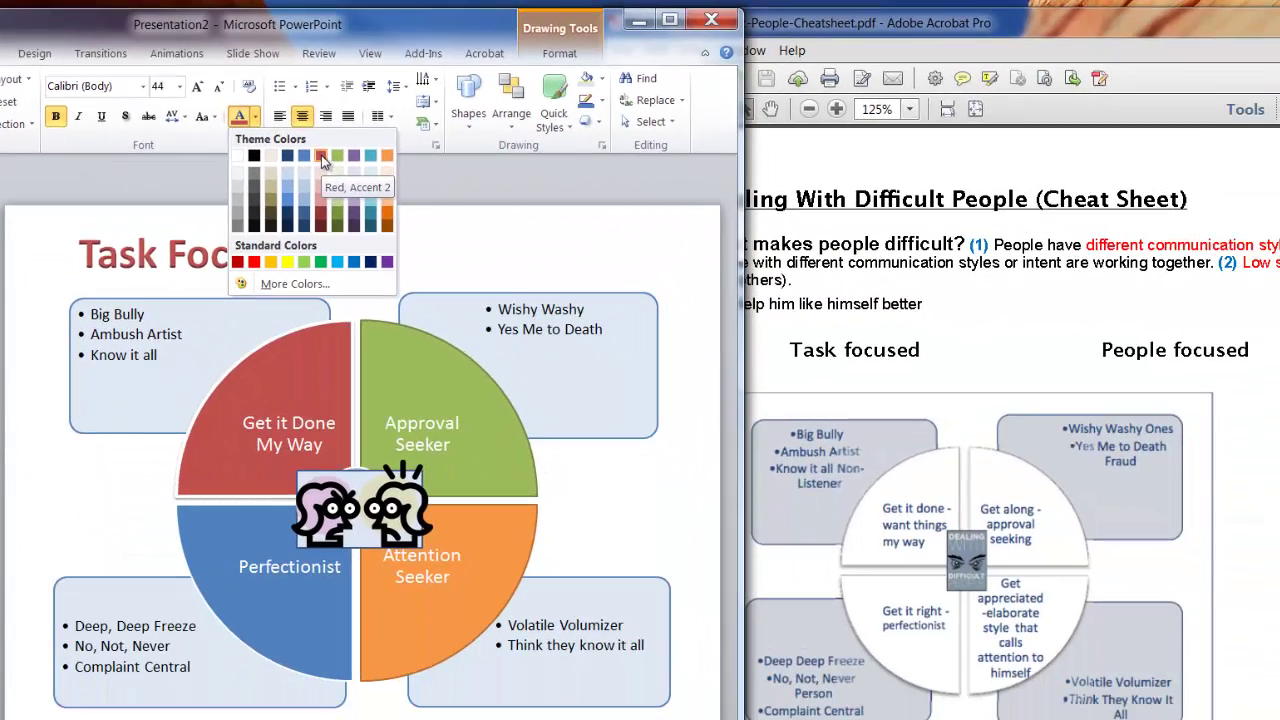
{"action": "left_click", "coordinate": [321, 155]}
{"action": "left_click", "coordinate": [138, 223]}
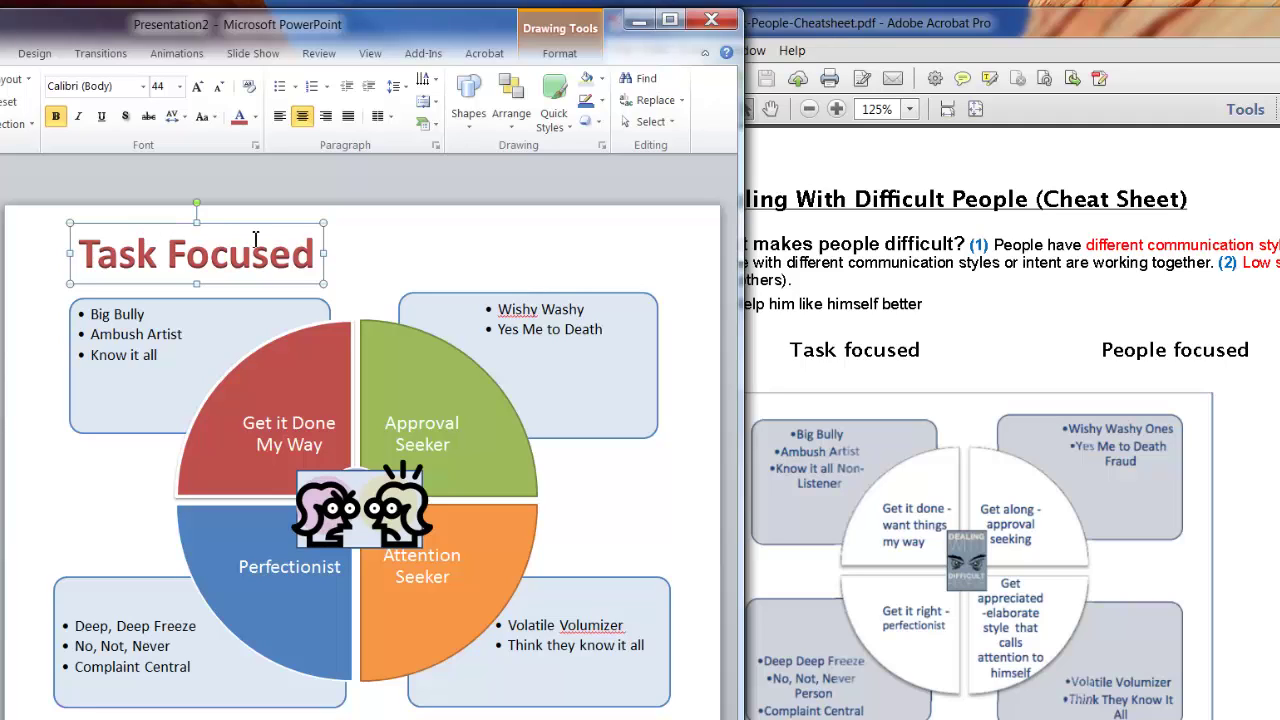
{"action": "left_click", "coordinate": [365, 252]}
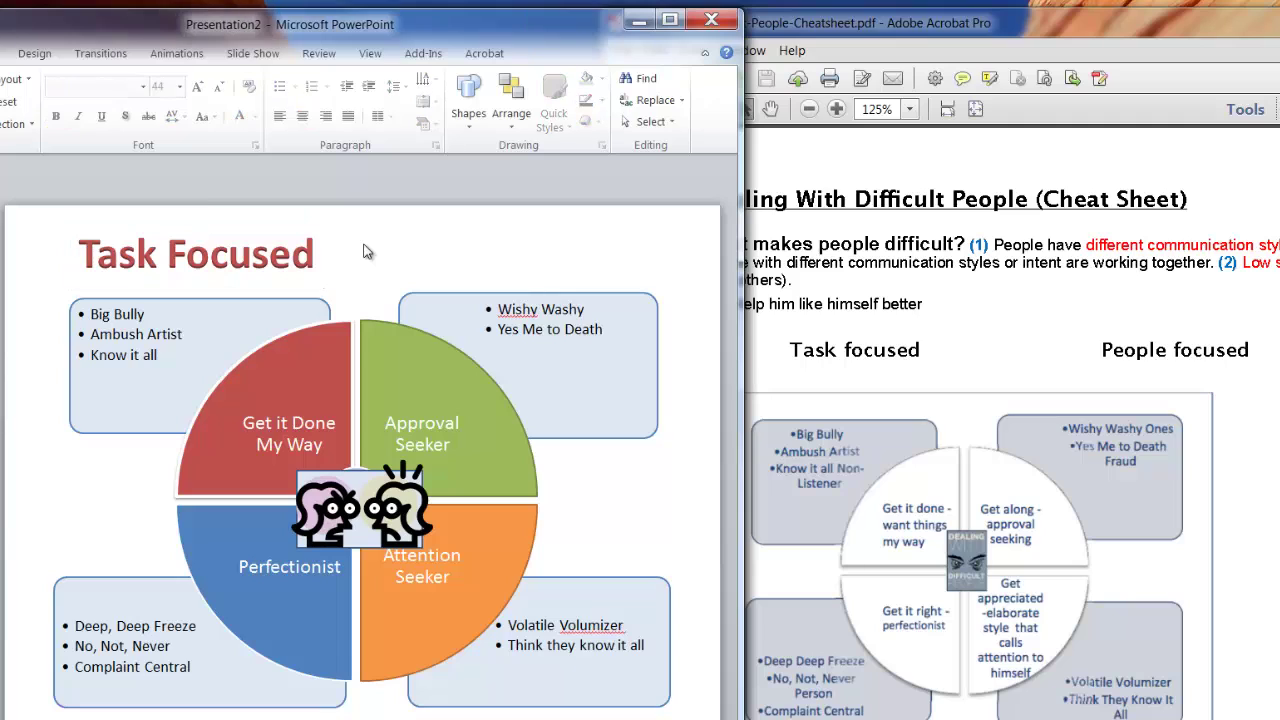
Step: Paste a copy of the heading and place it above the top-right bullet box
{"action": "key", "text": "ctrl+v"}
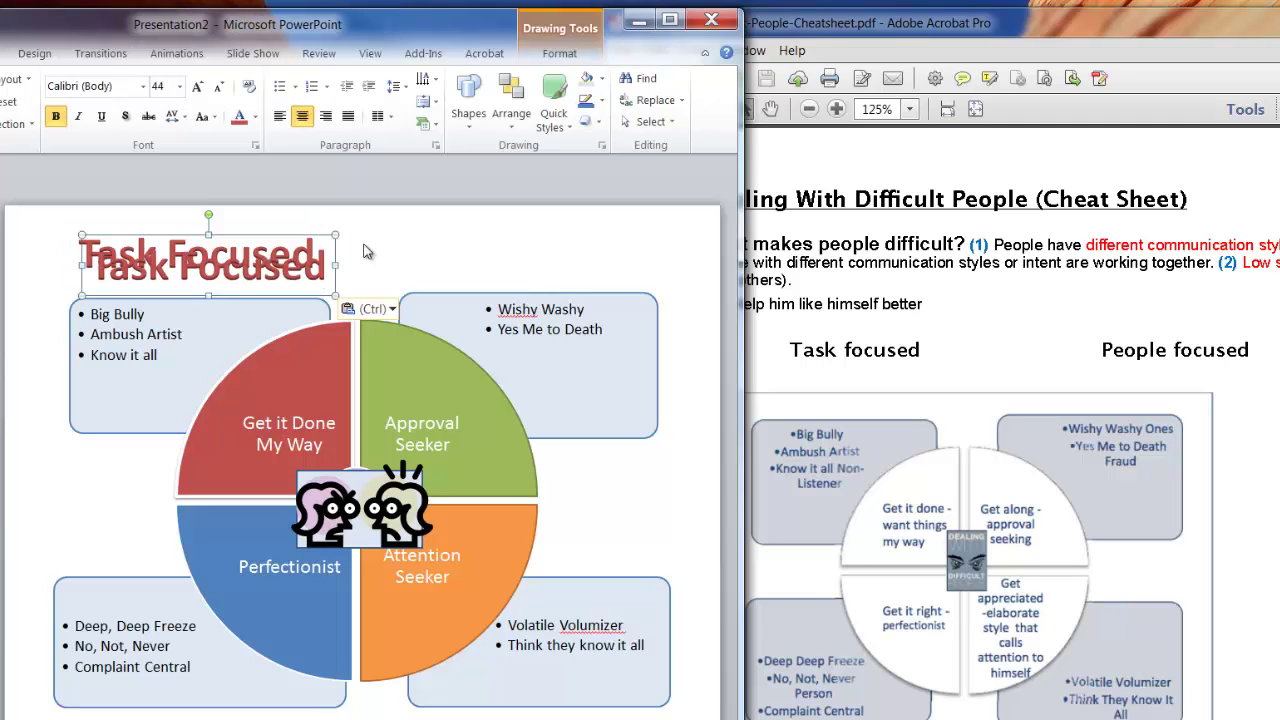
{"action": "left_click_drag", "start_coordinate": [279, 240], "coordinate": [601, 224]}
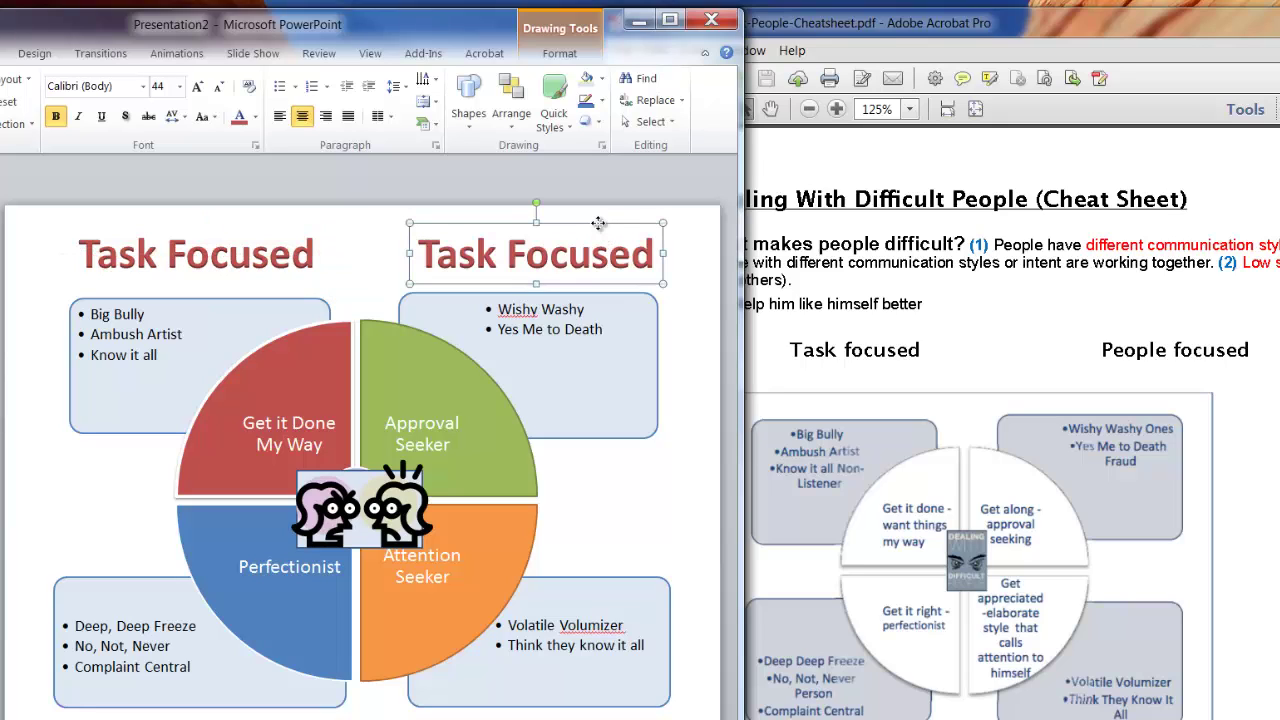
{"action": "left_click_drag", "start_coordinate": [598, 225], "coordinate": [517, 219]}
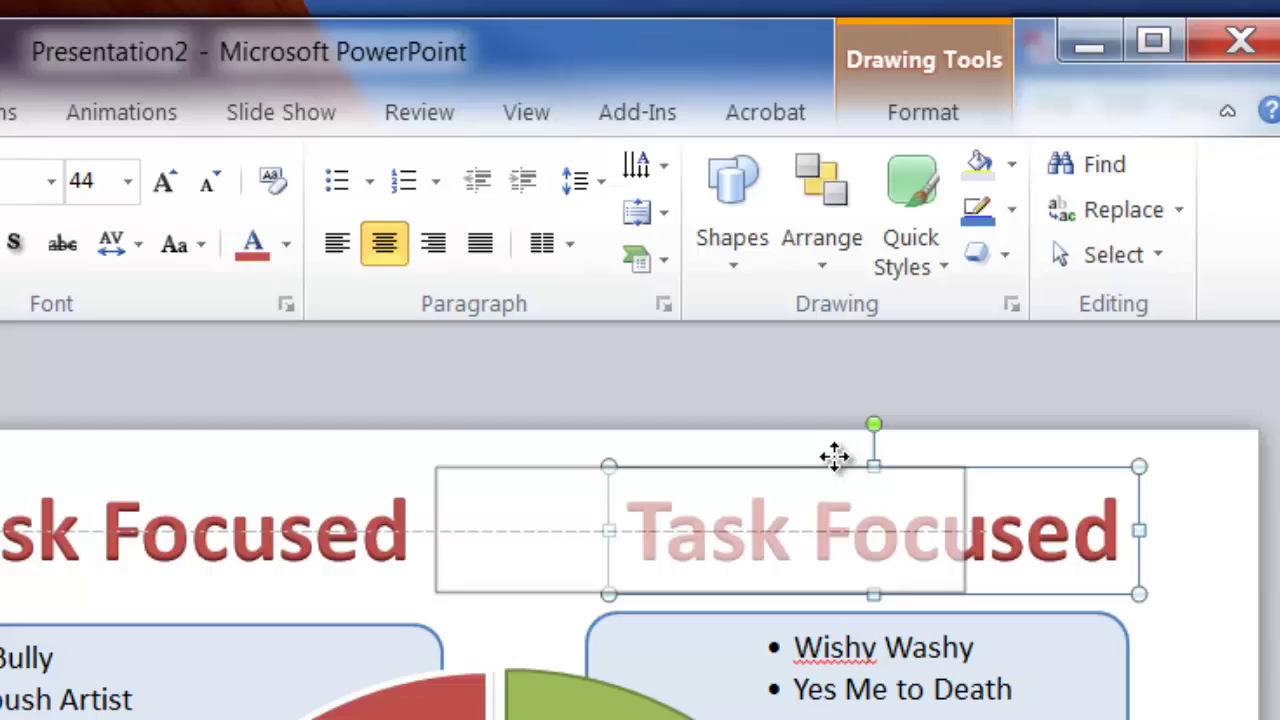
{"action": "left_click_drag", "start_coordinate": [835, 457], "coordinate": [977, 475]}
Step: Change the copied heading's text to 'People Focused'
{"action": "double_click", "coordinate": [706, 545]}
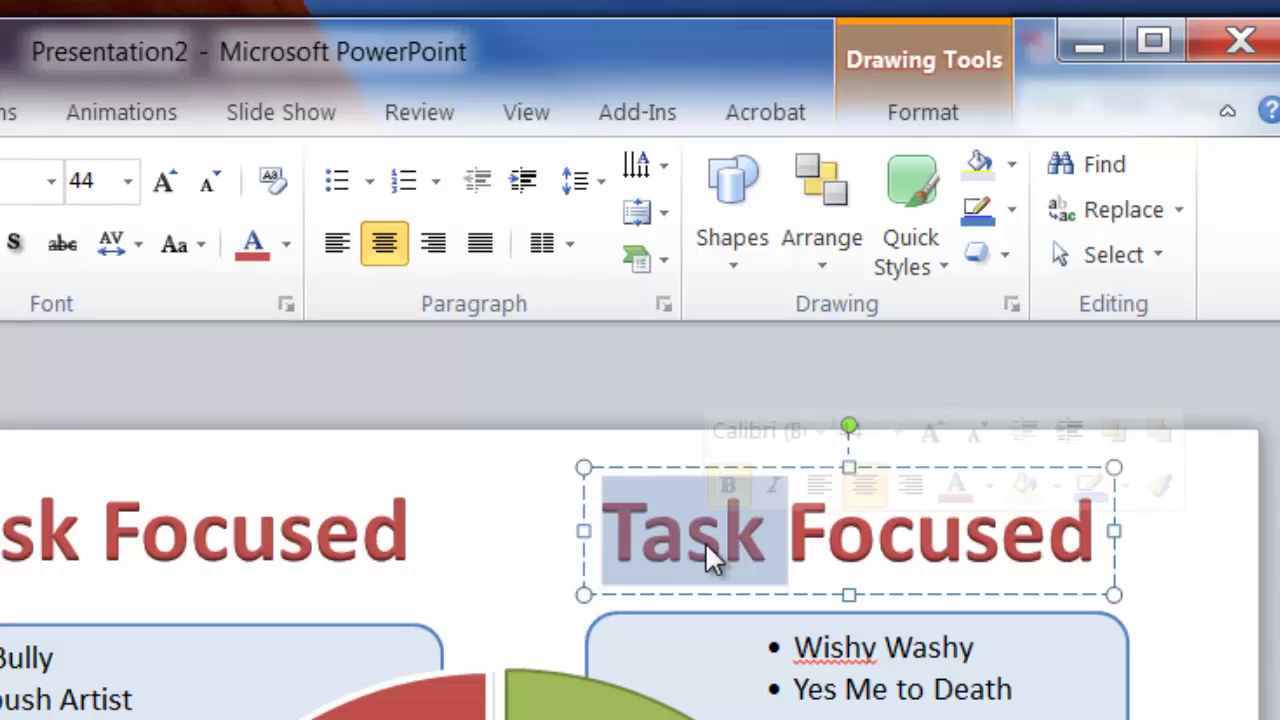
{"action": "type", "text": "People"}
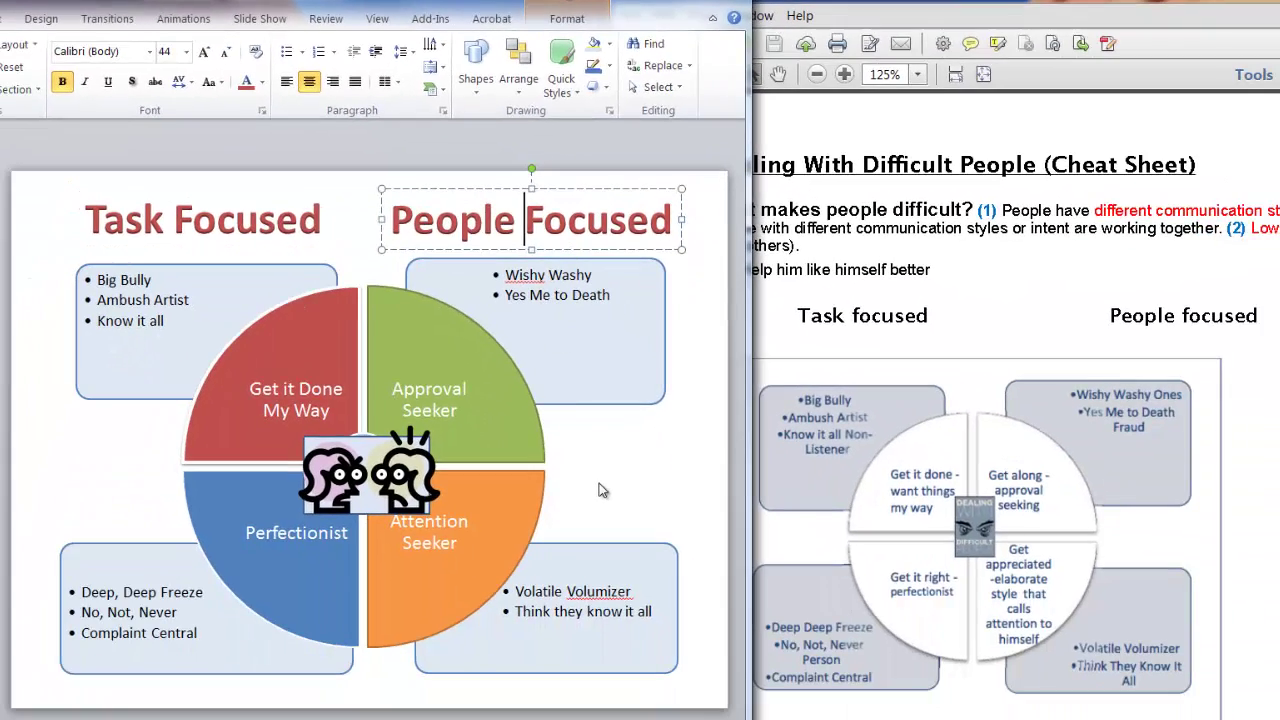
{"action": "left_click", "coordinate": [613, 482]}
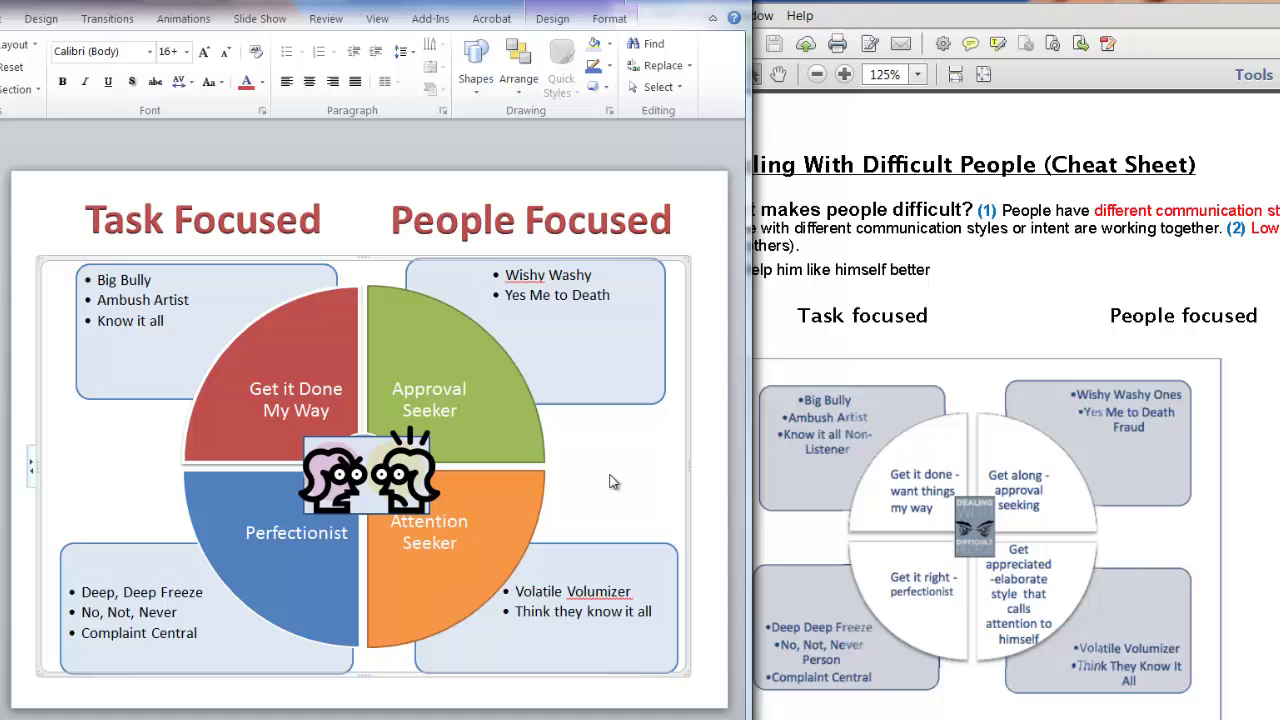
{"action": "key", "text": "Escape"}
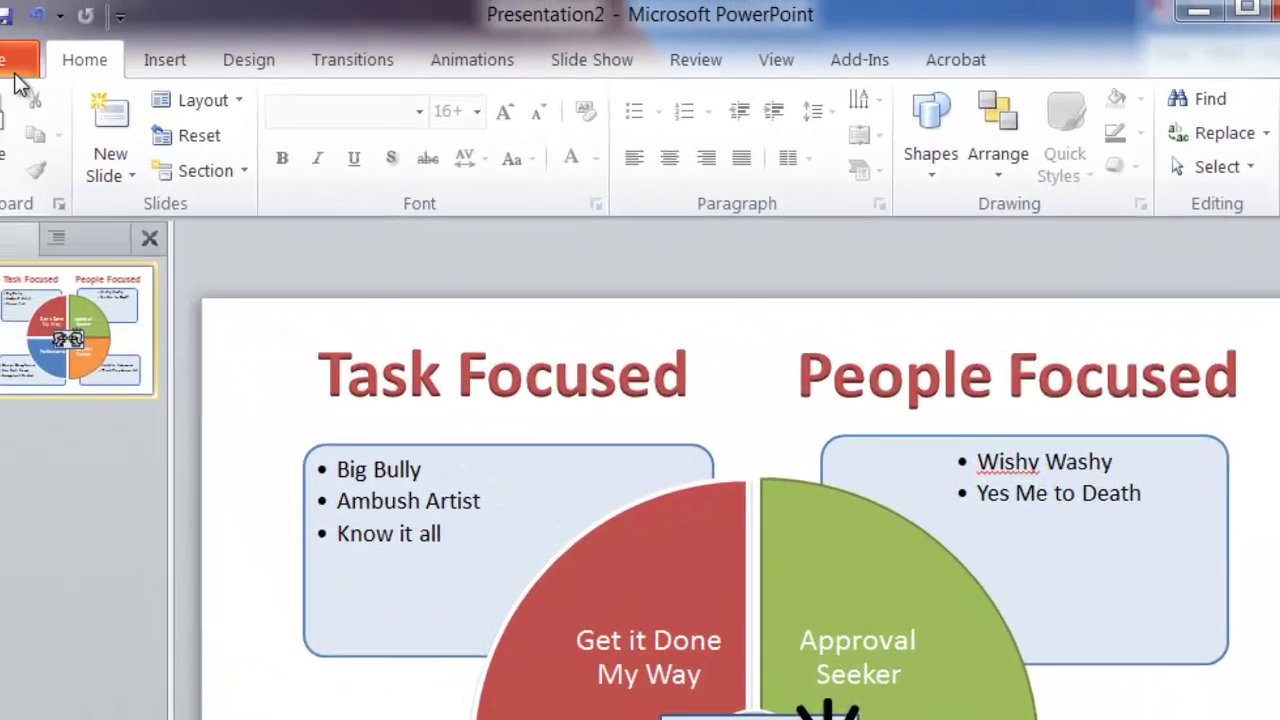
Step: Start a Save As with PNG chosen as the file type
{"action": "left_click", "coordinate": [60, 84]}
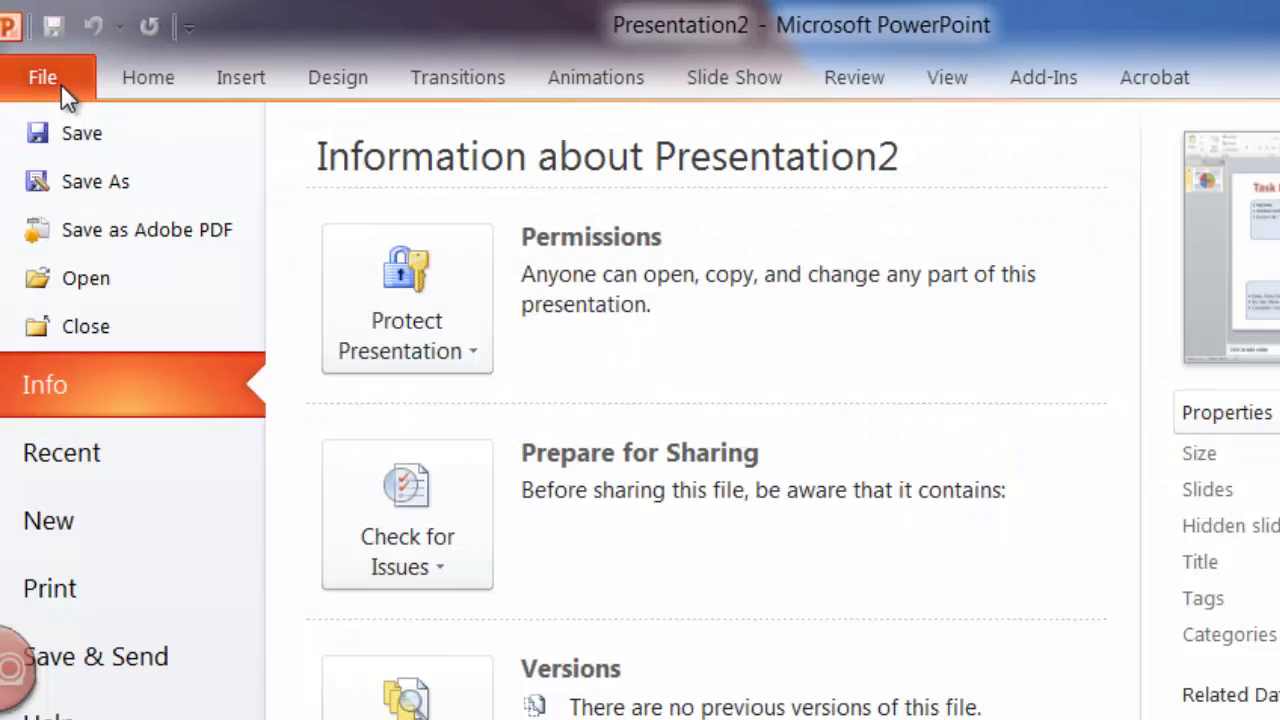
{"action": "left_click", "coordinate": [85, 185]}
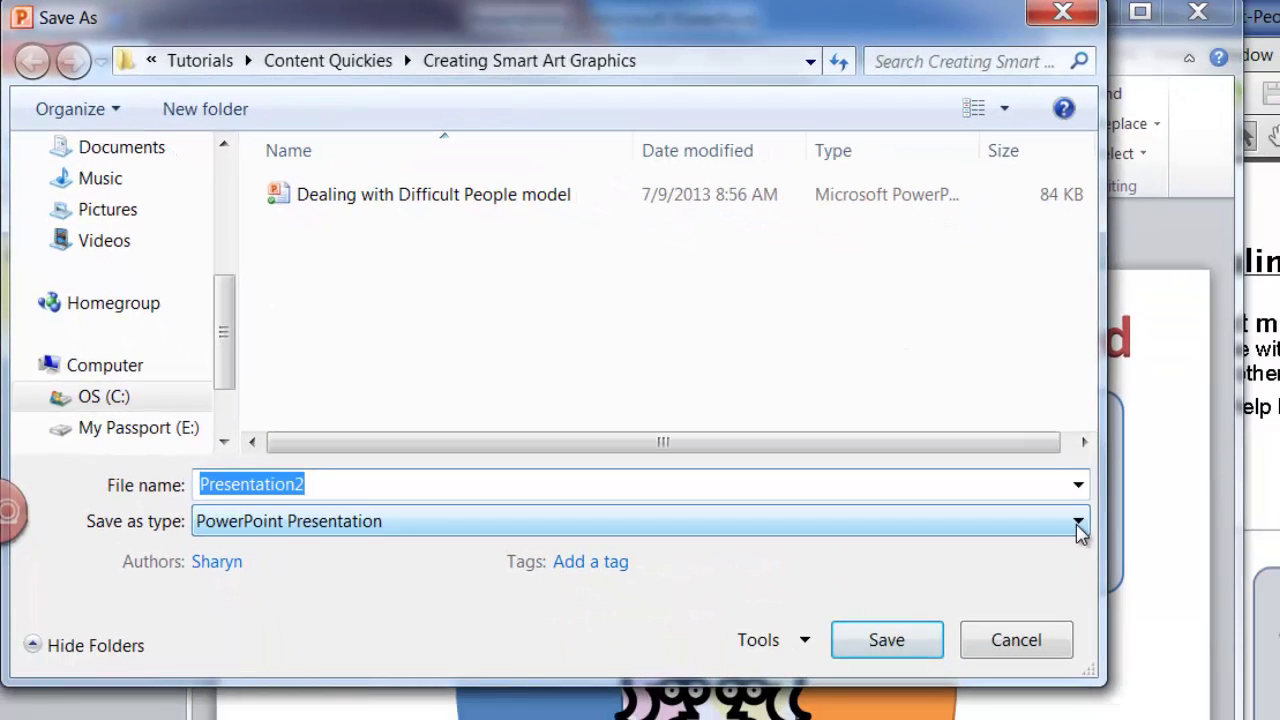
{"action": "left_click", "coordinate": [1078, 524]}
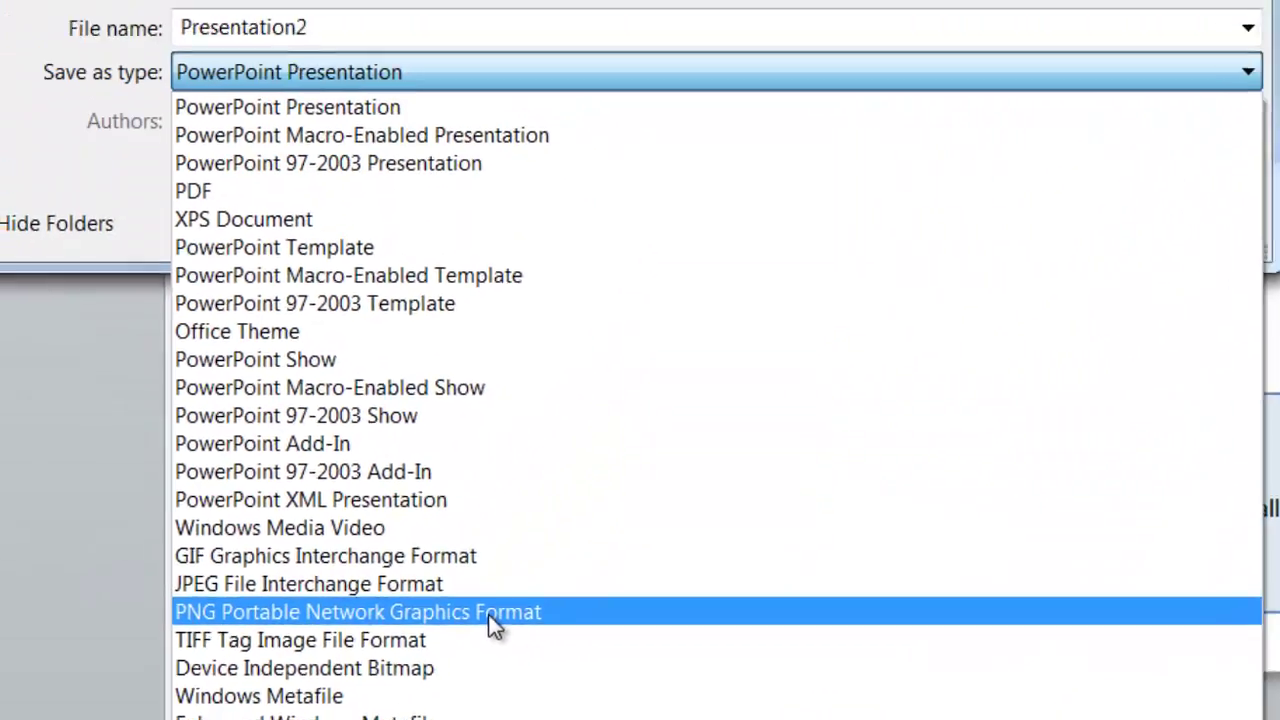
{"action": "left_click", "coordinate": [611, 520]}
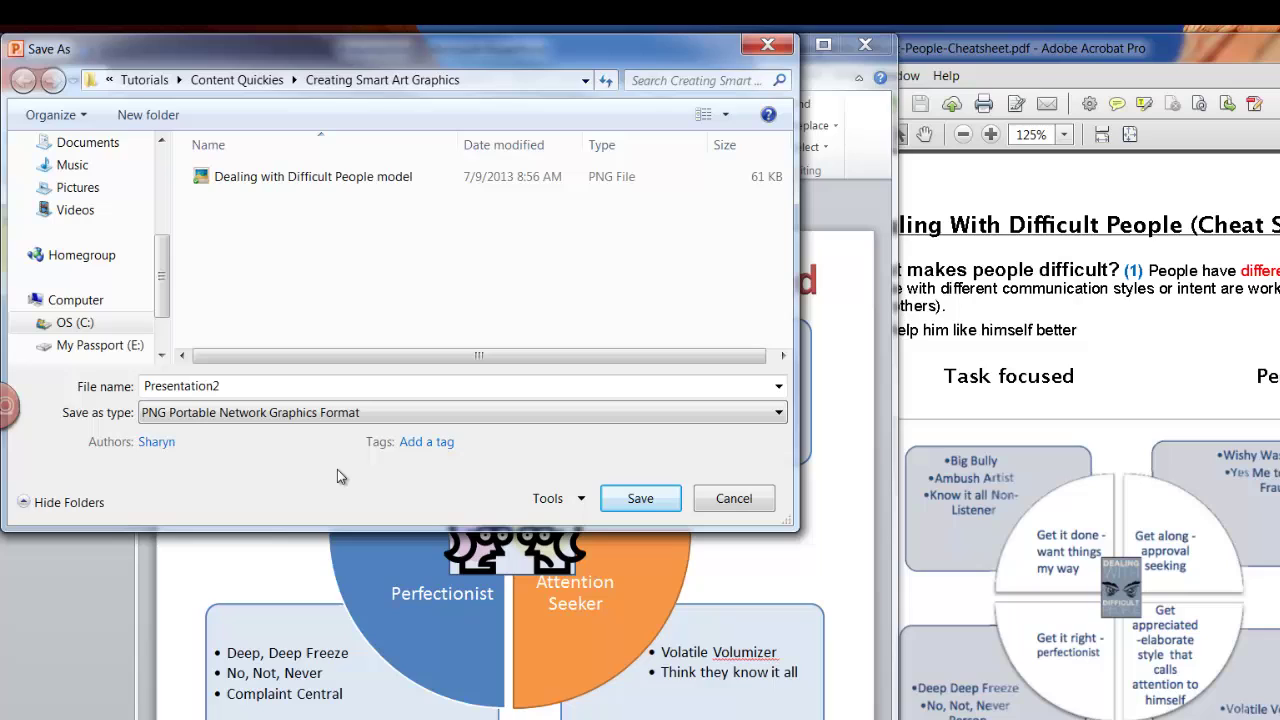
Step: Save the current slide only as 'Dealing with Difficult People model2'
{"action": "double_click", "coordinate": [286, 385]}
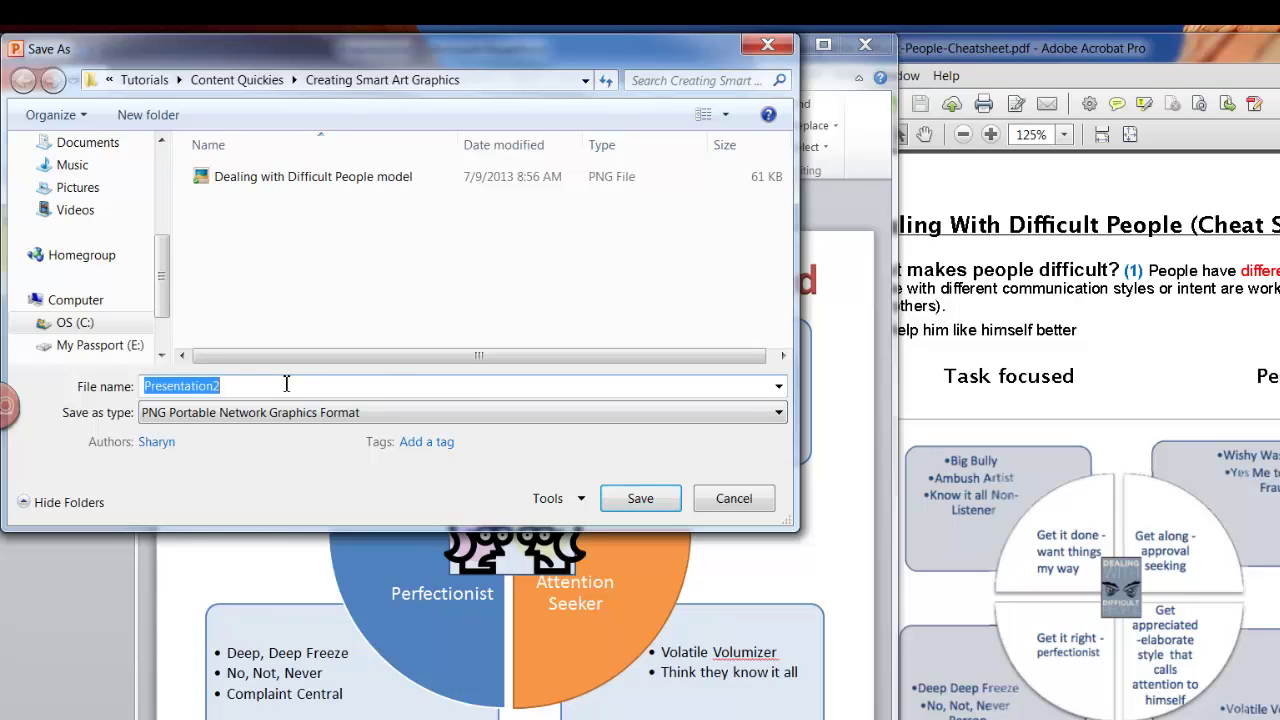
{"action": "type", "text": "Dea"}
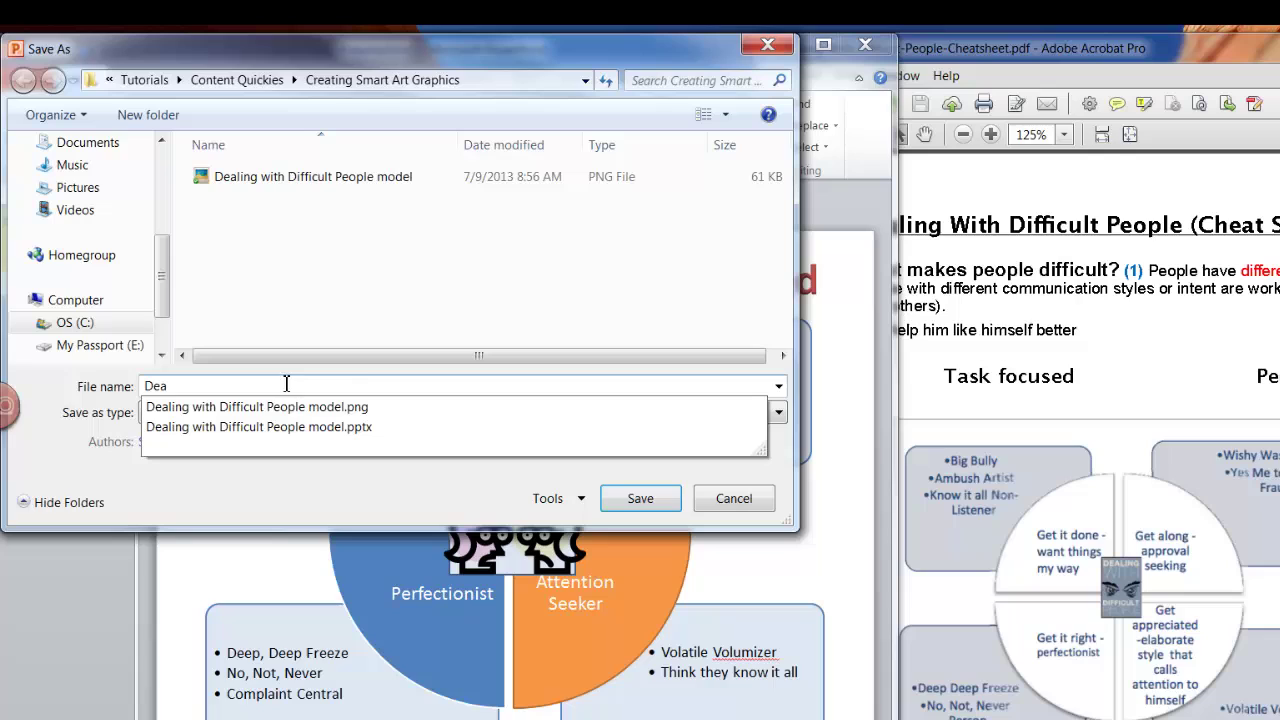
{"action": "key", "text": "Return"}
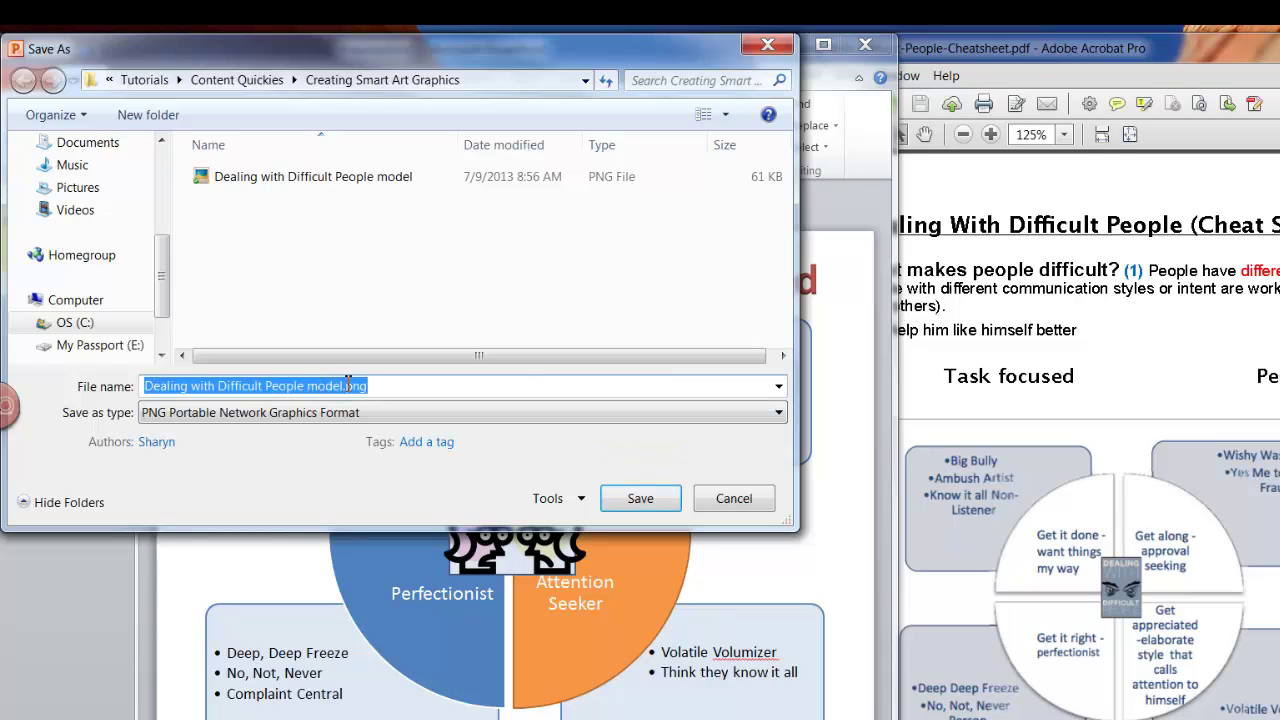
{"action": "left_click", "coordinate": [383, 390]}
{"action": "key", "text": "BackSpace"}
{"action": "key", "text": "BackSpace"}
{"action": "key", "text": "BackSpace"}
{"action": "key", "text": "BackSpace"}
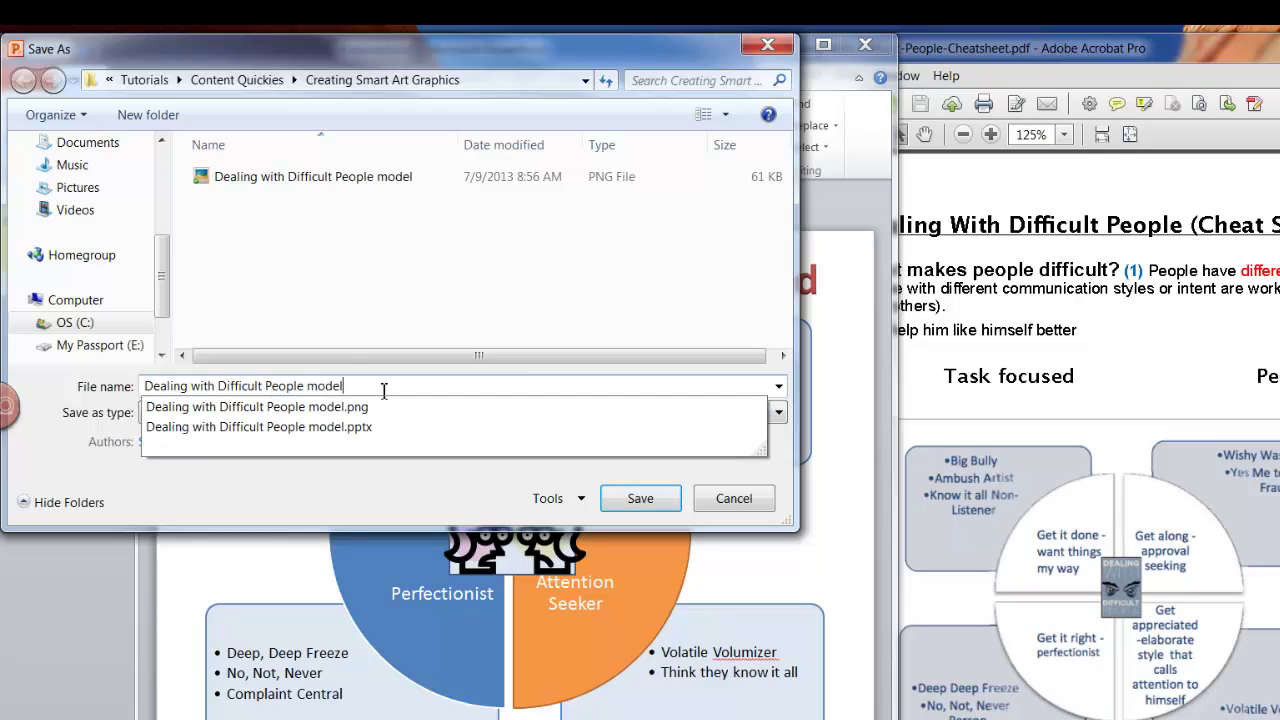
{"action": "type", "text": "2"}
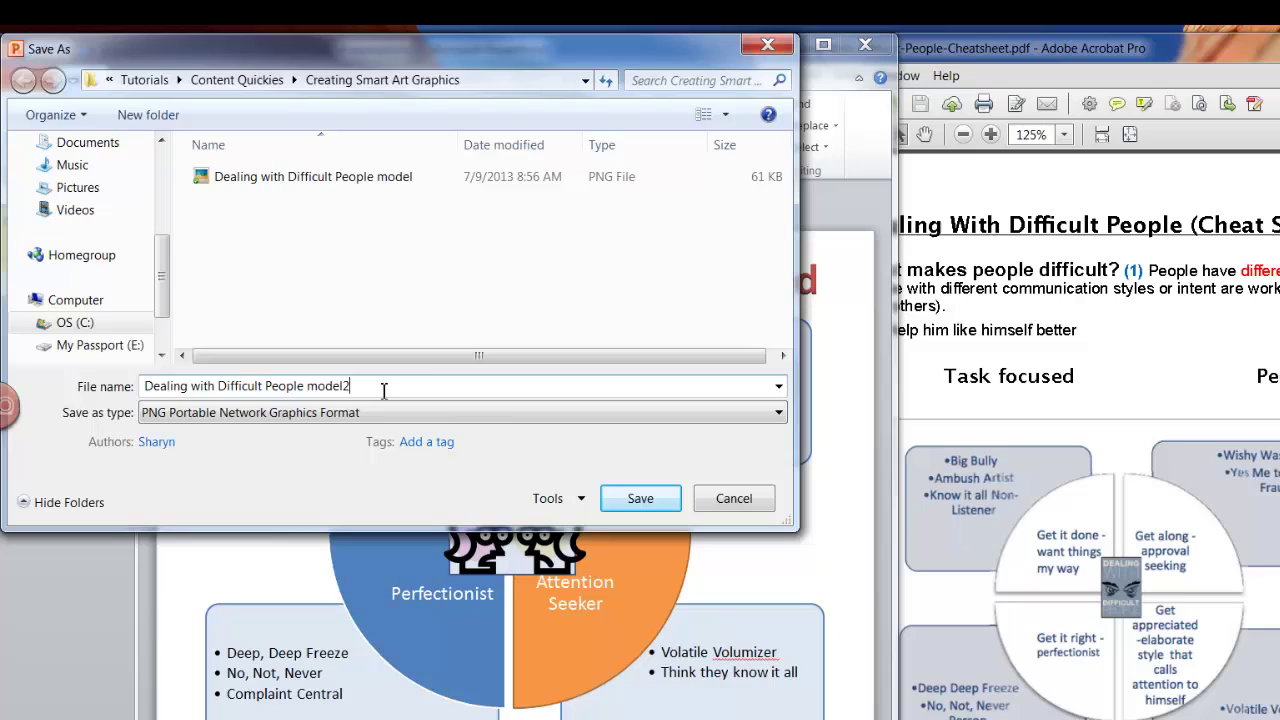
{"action": "left_click", "coordinate": [641, 498]}
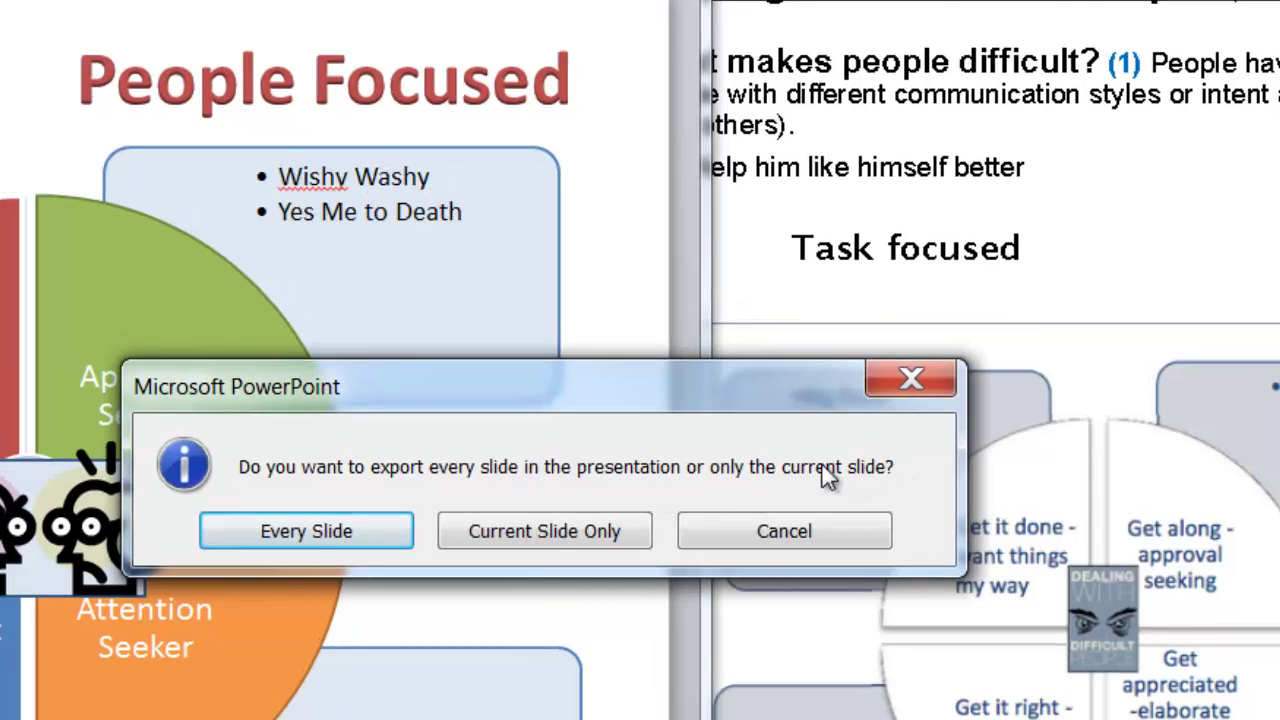
{"action": "left_click", "coordinate": [549, 529]}
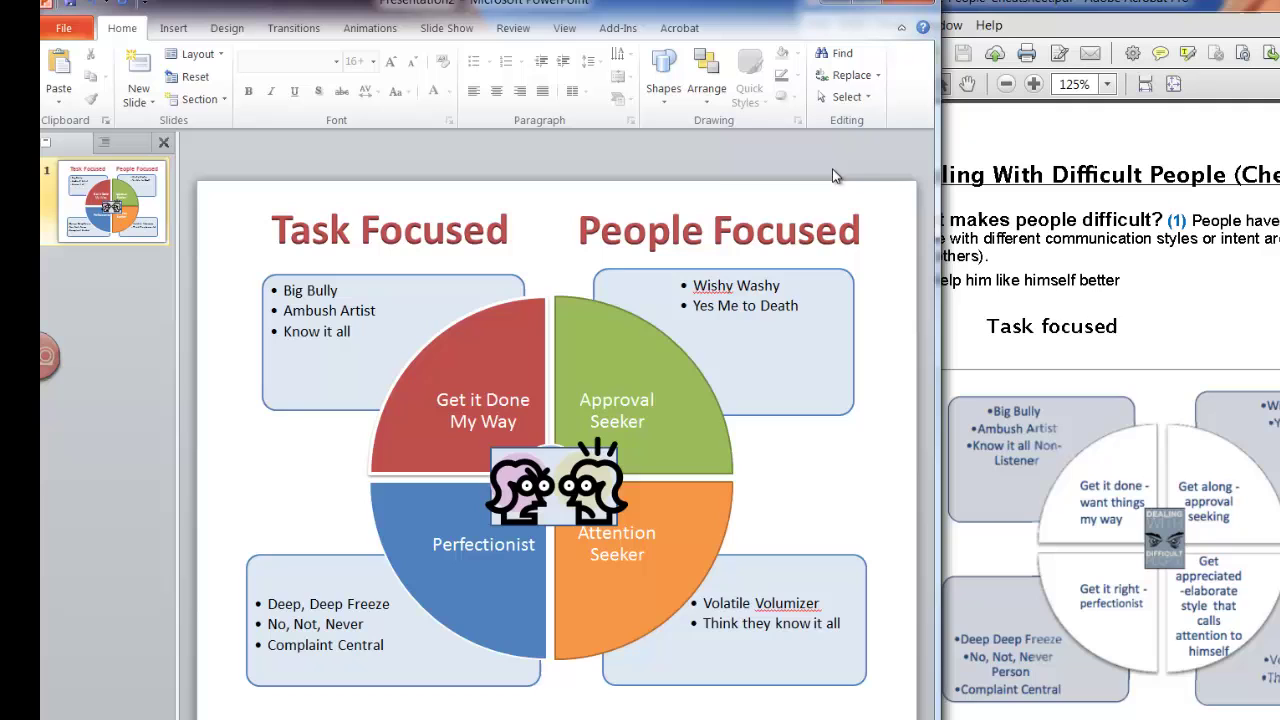
{"action": "left_click", "coordinate": [912, 6]}
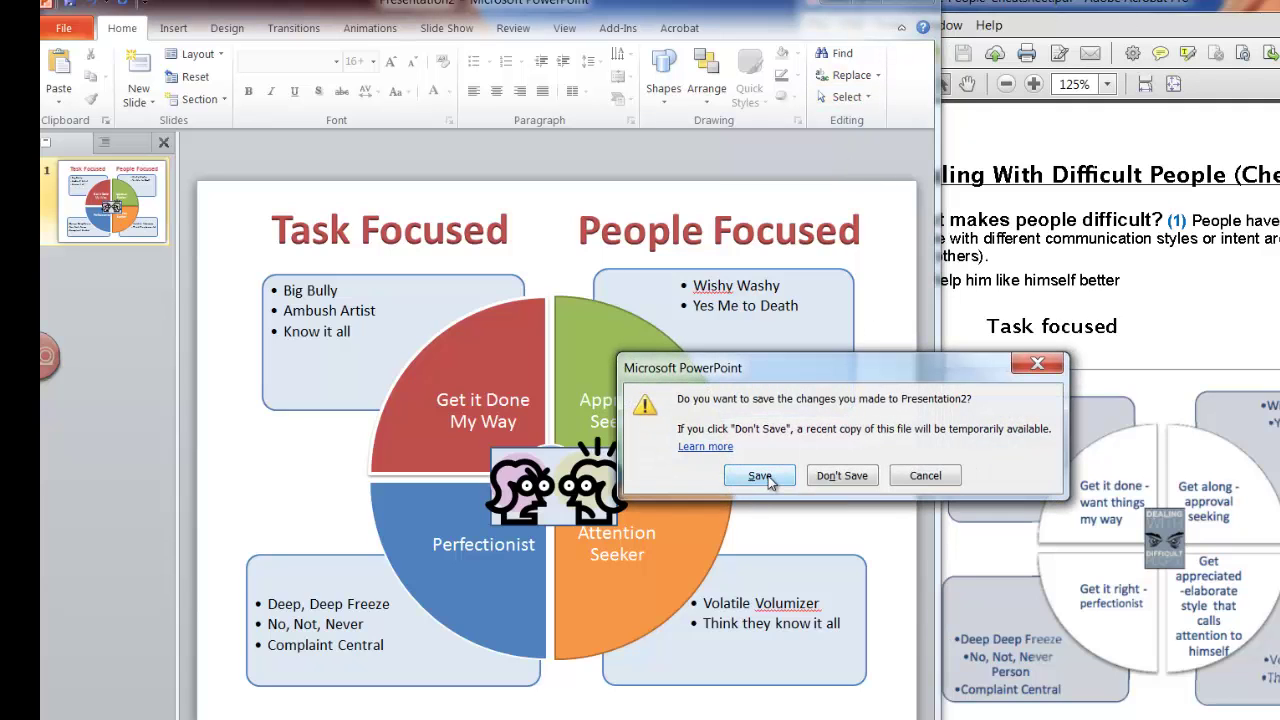
{"action": "left_click", "coordinate": [770, 478]}
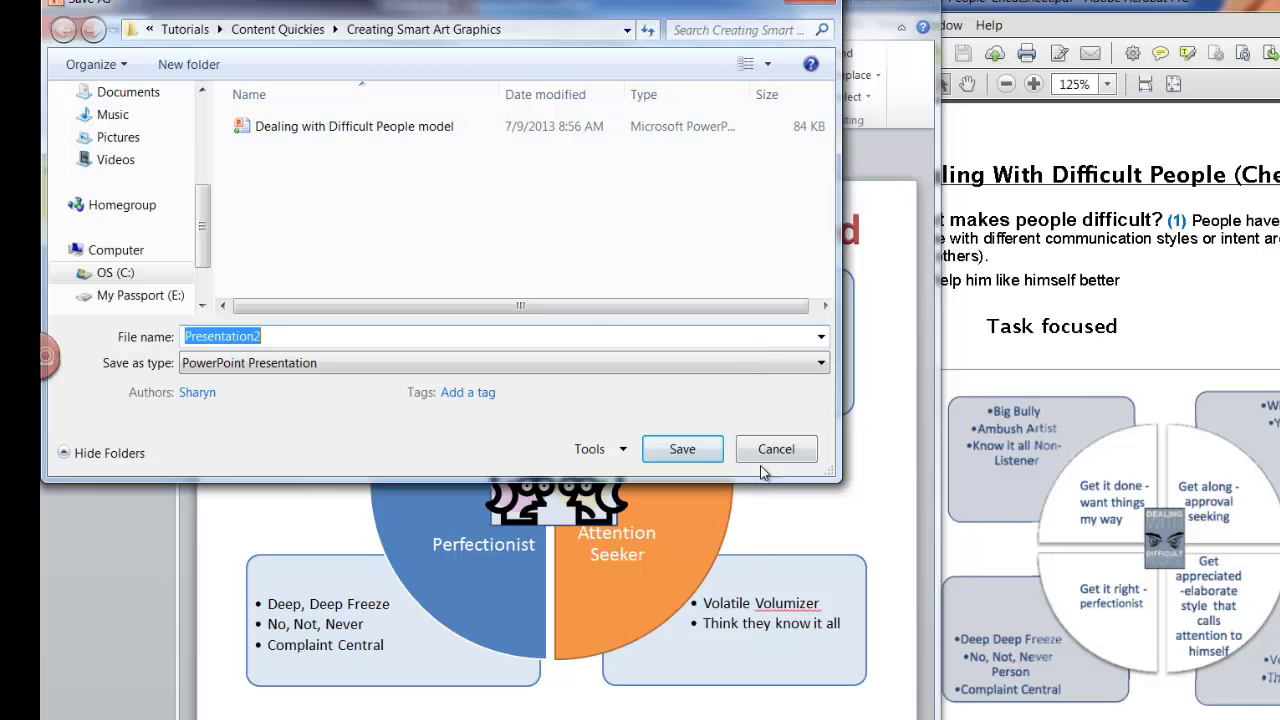
{"action": "left_click", "coordinate": [766, 452]}
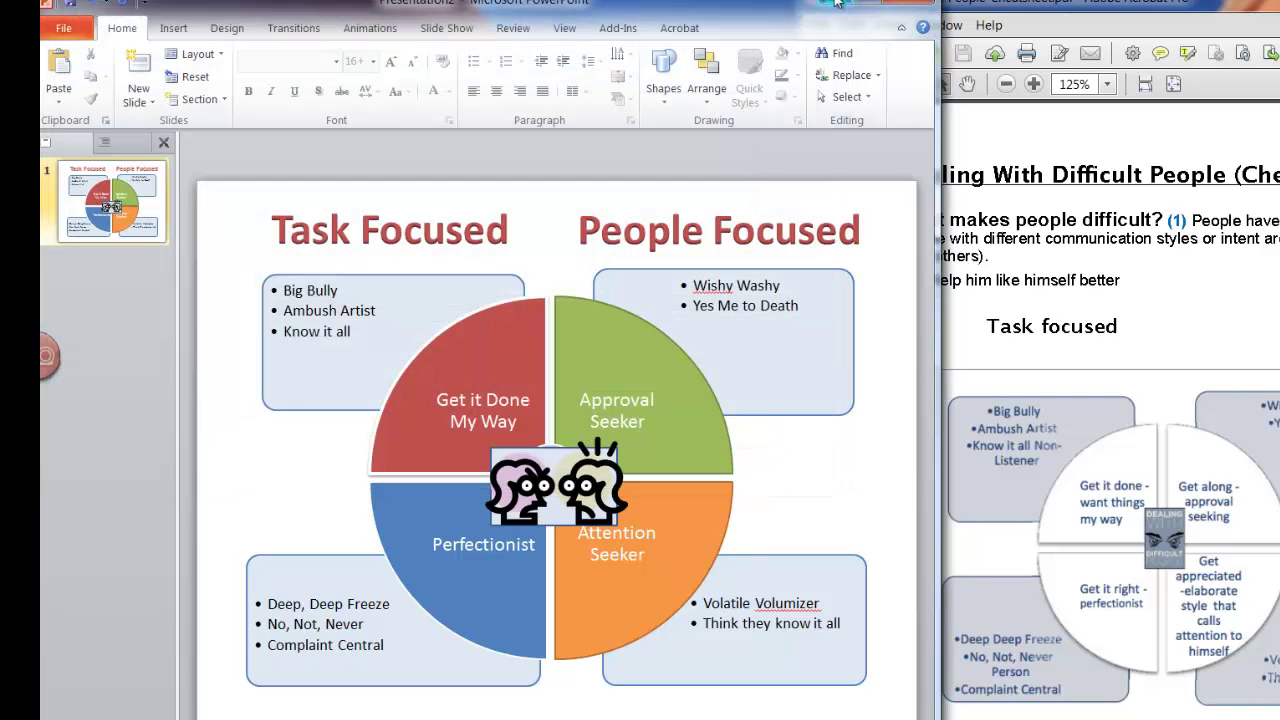